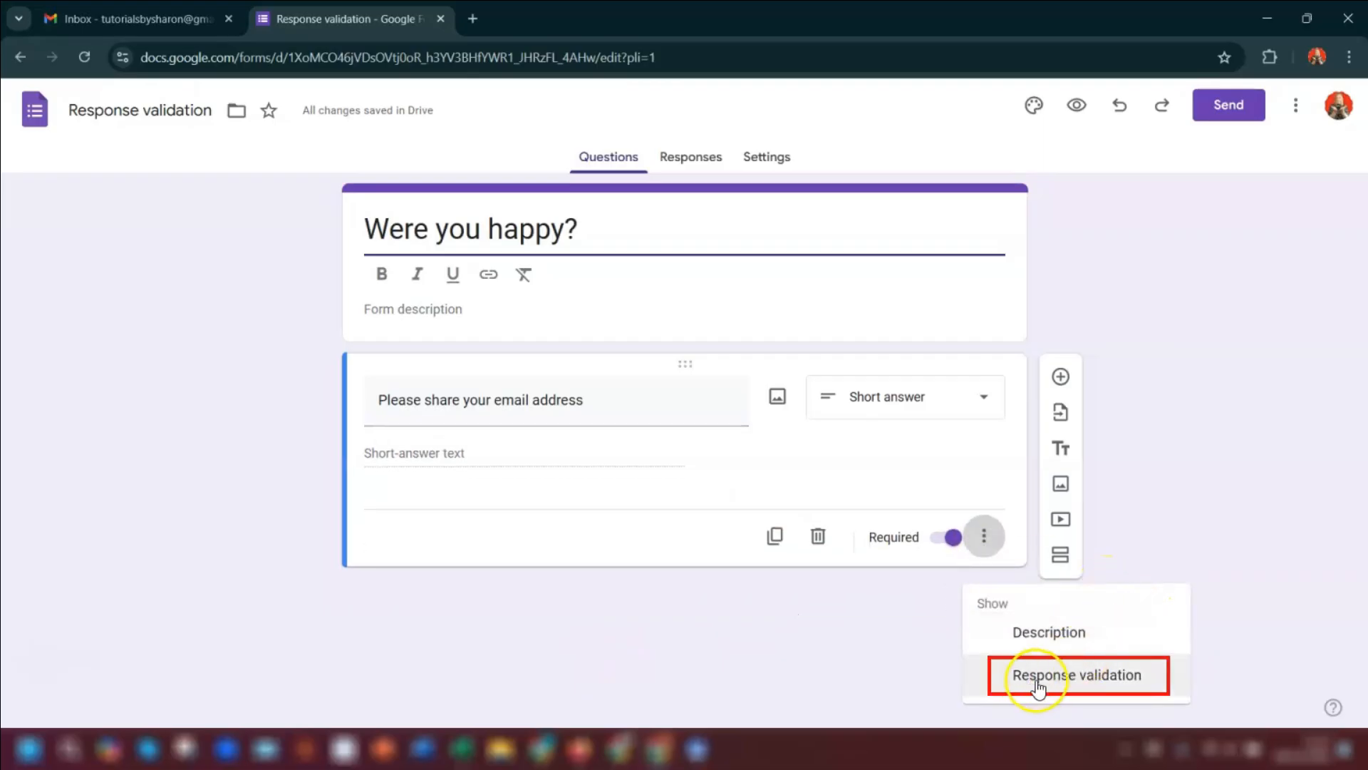
# Add response validation to the email address question, requiring text that is an email.
pyautogui.click(1103, 682)
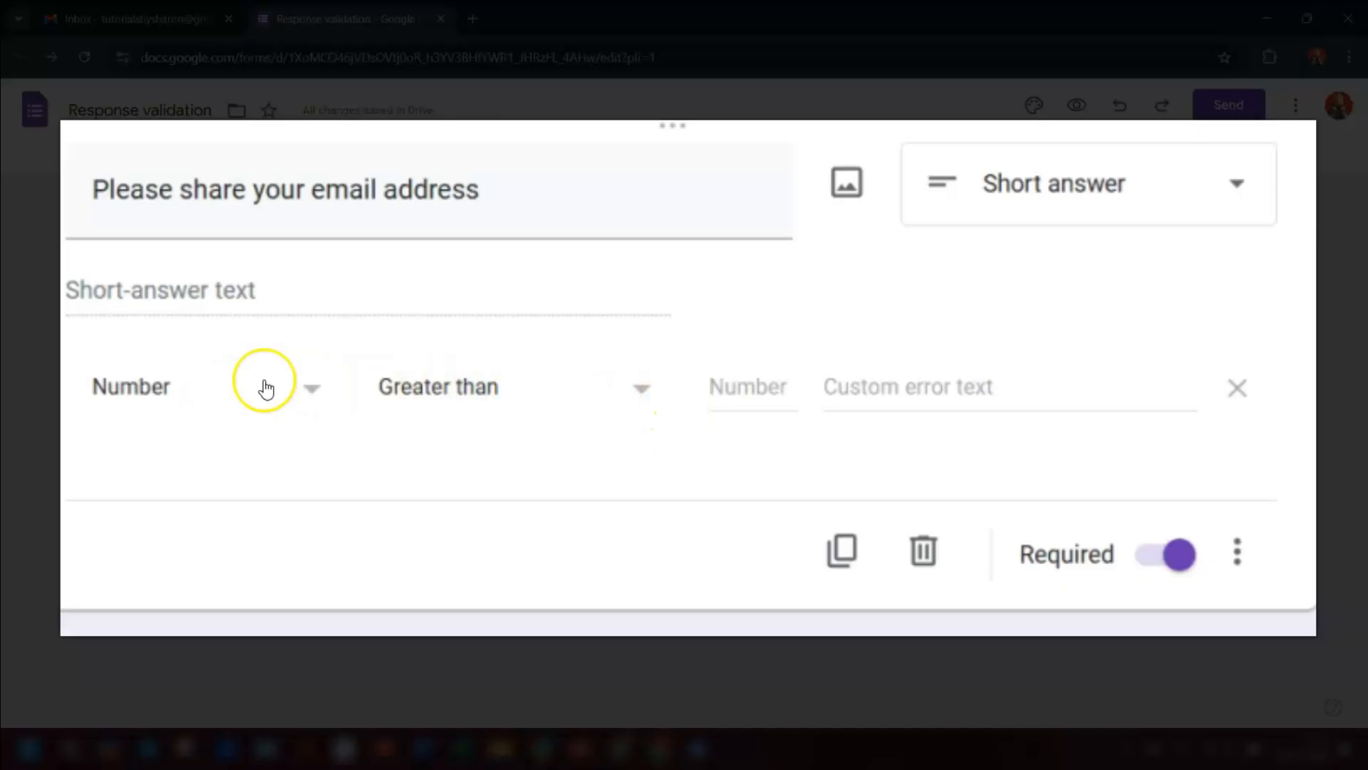
pyautogui.click(306, 388)
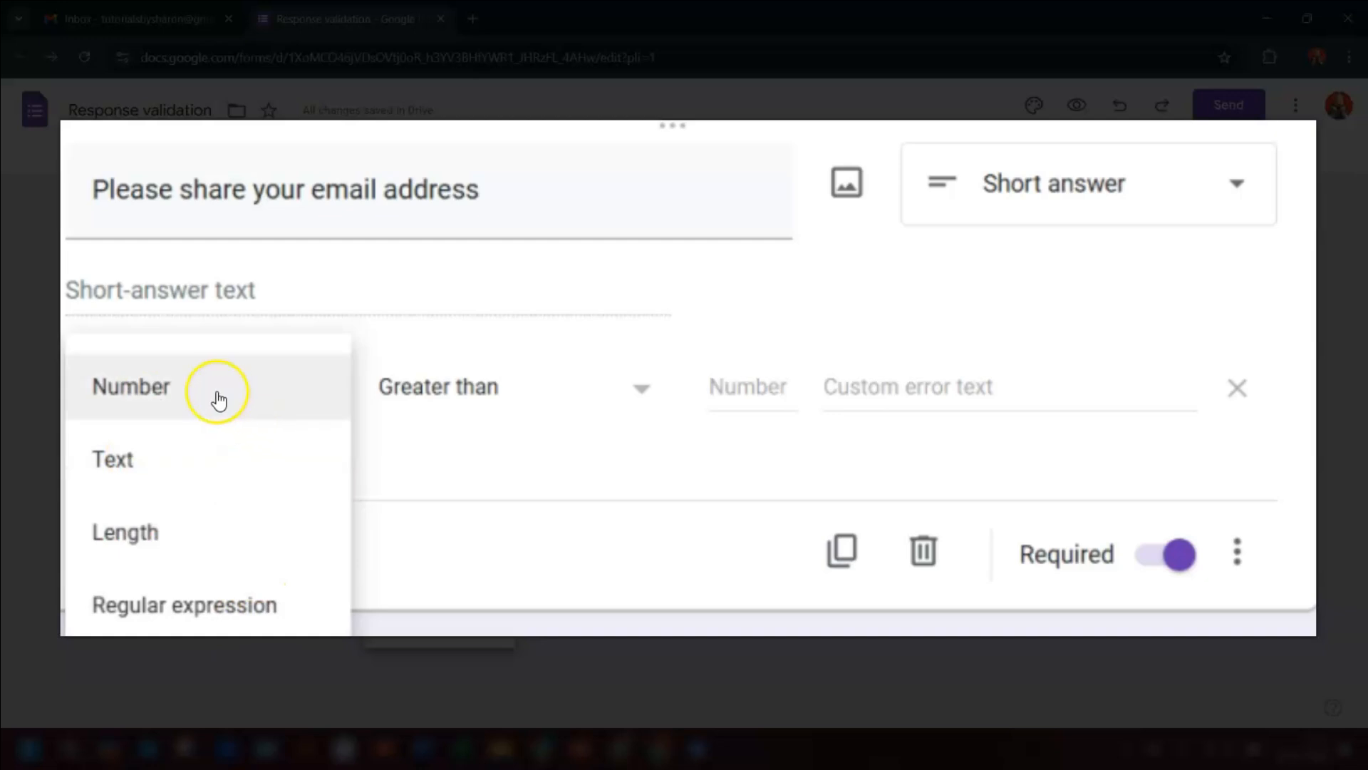
pyautogui.click(128, 464)
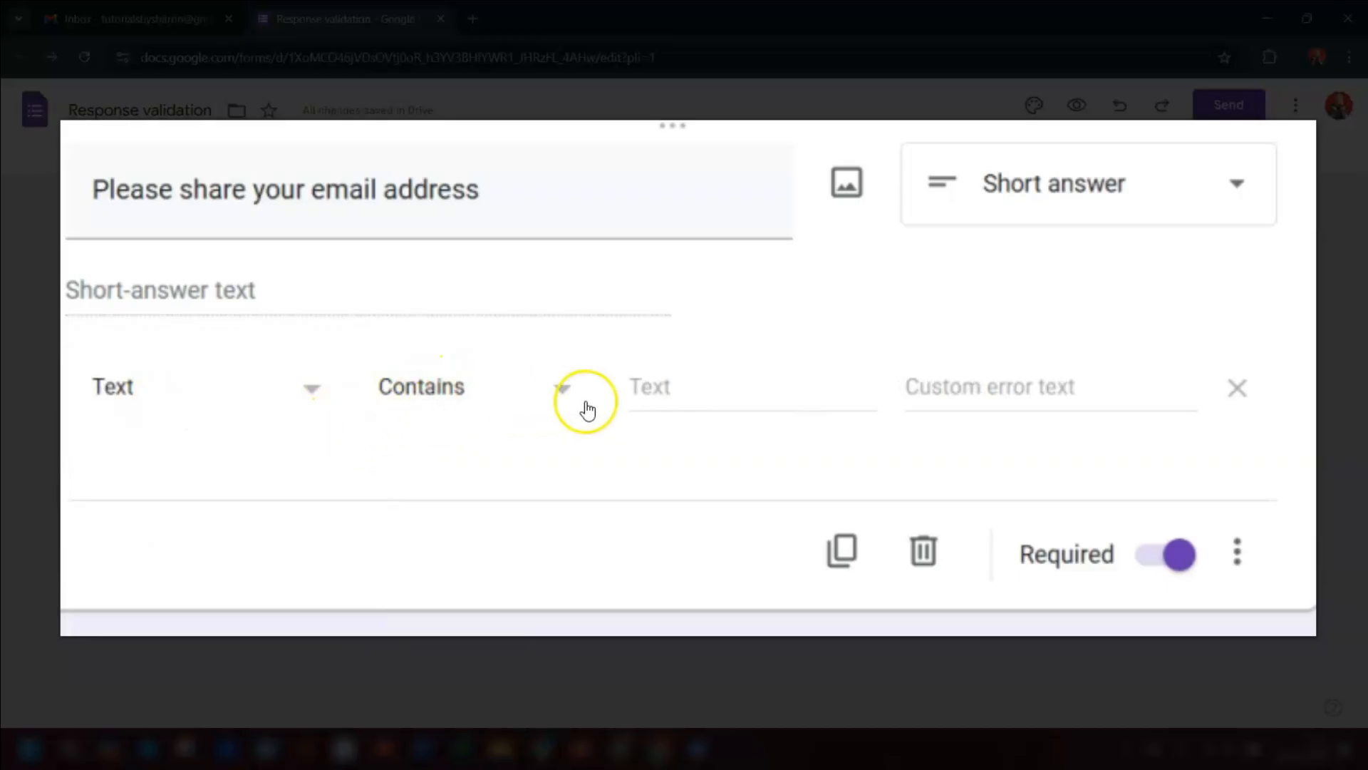
pyautogui.click(561, 394)
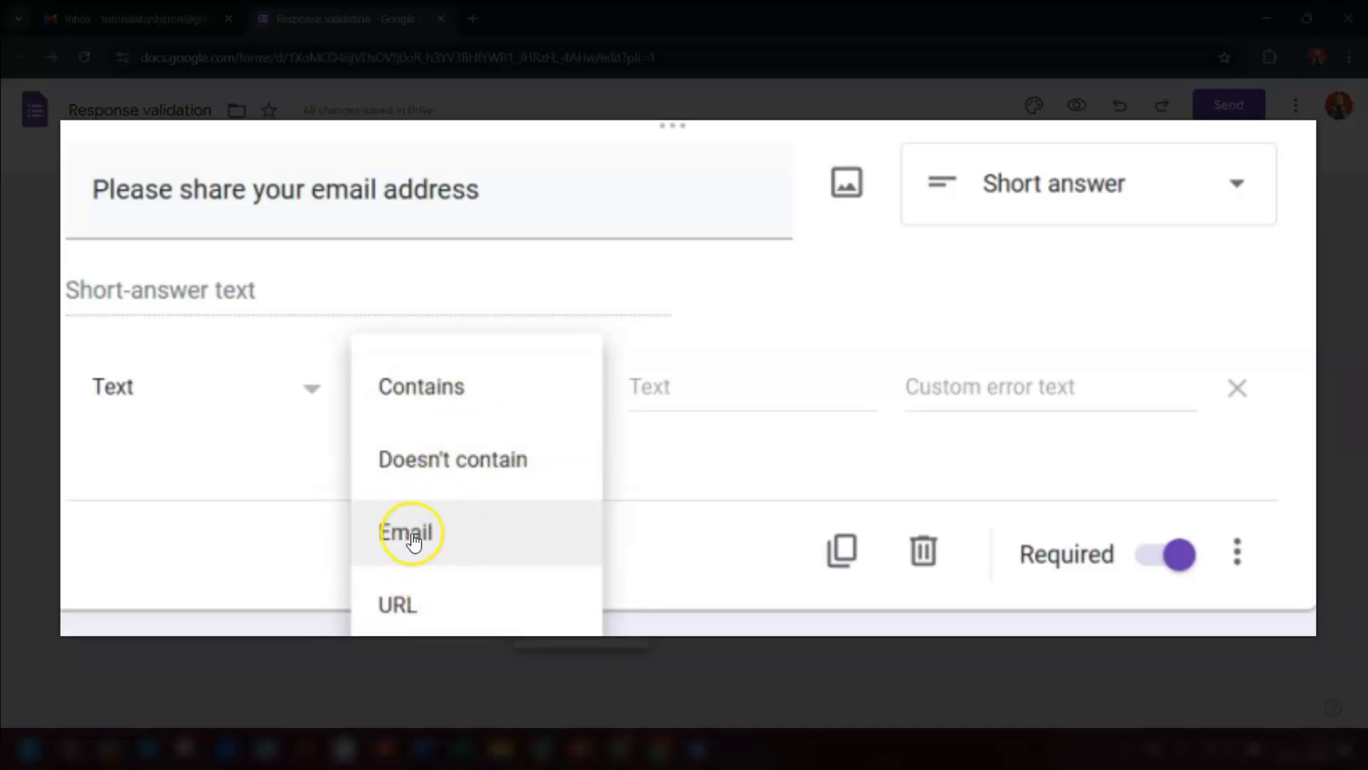
pyautogui.click(451, 535)
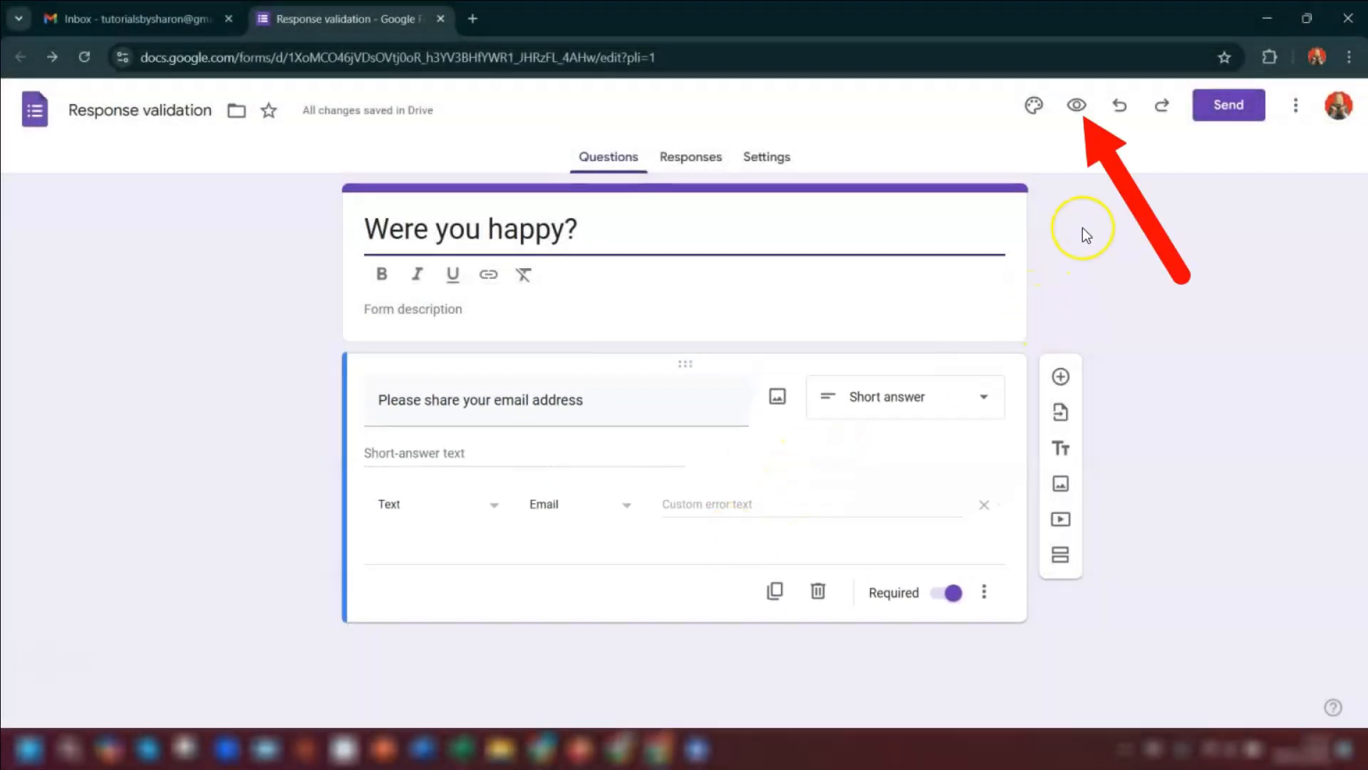
# Preview the form, test the email address question with the answer "no thanks", and close the preview.
pyautogui.click(1077, 106)
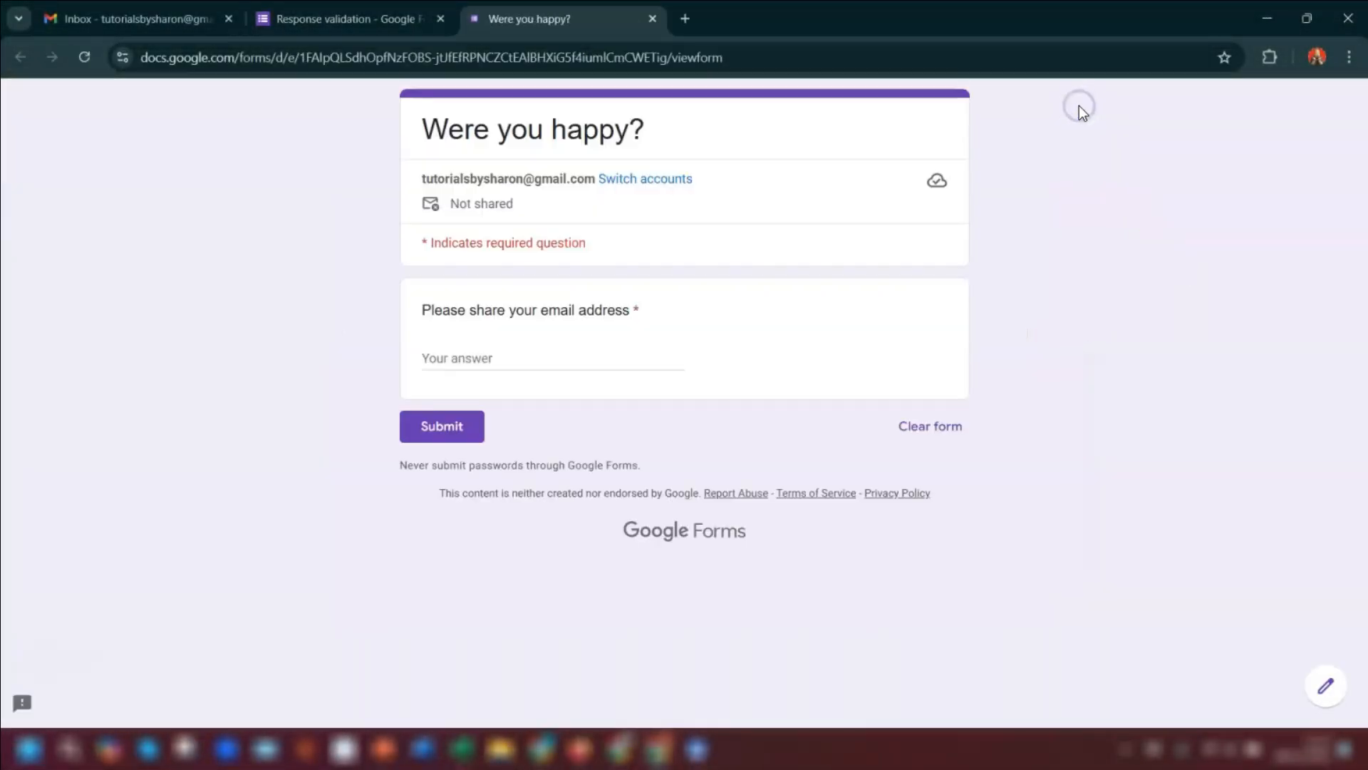
pyautogui.click(449, 357)
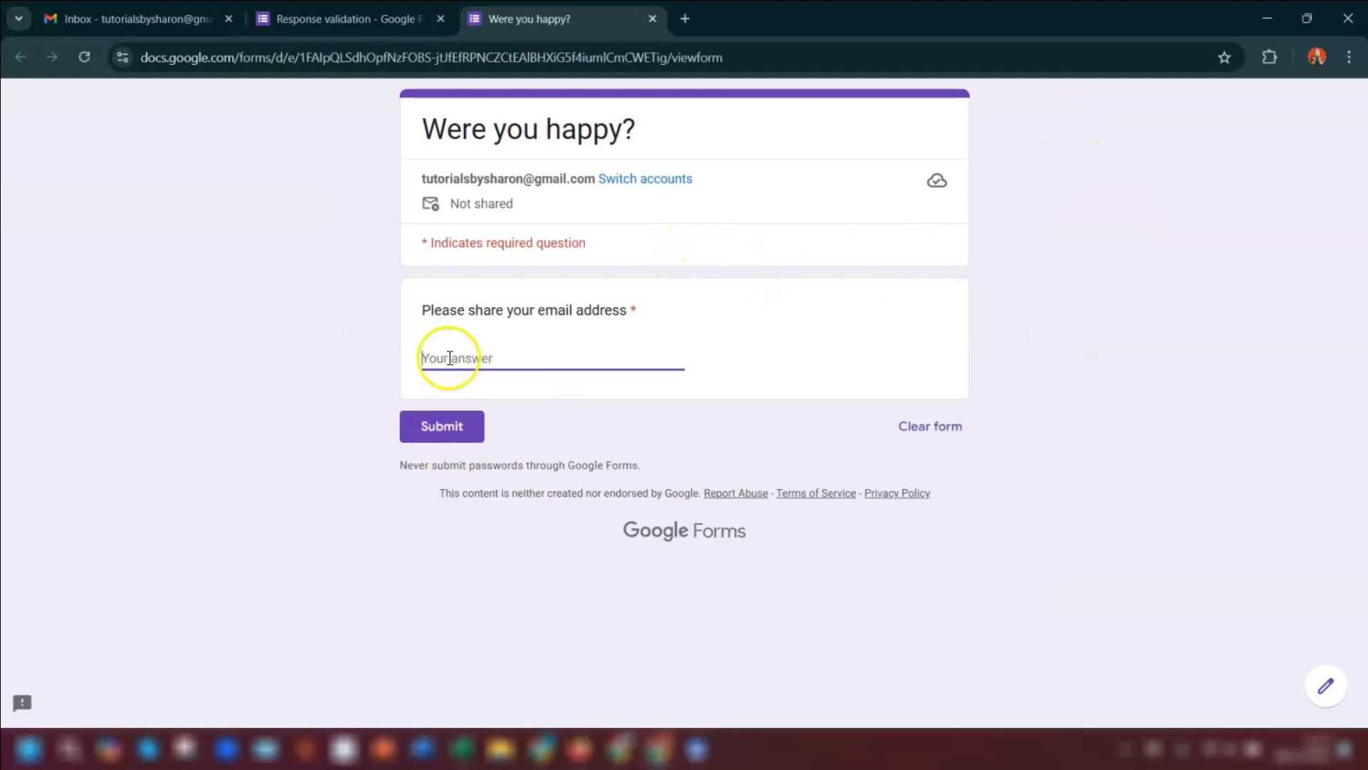
pyautogui.write('no thanks')
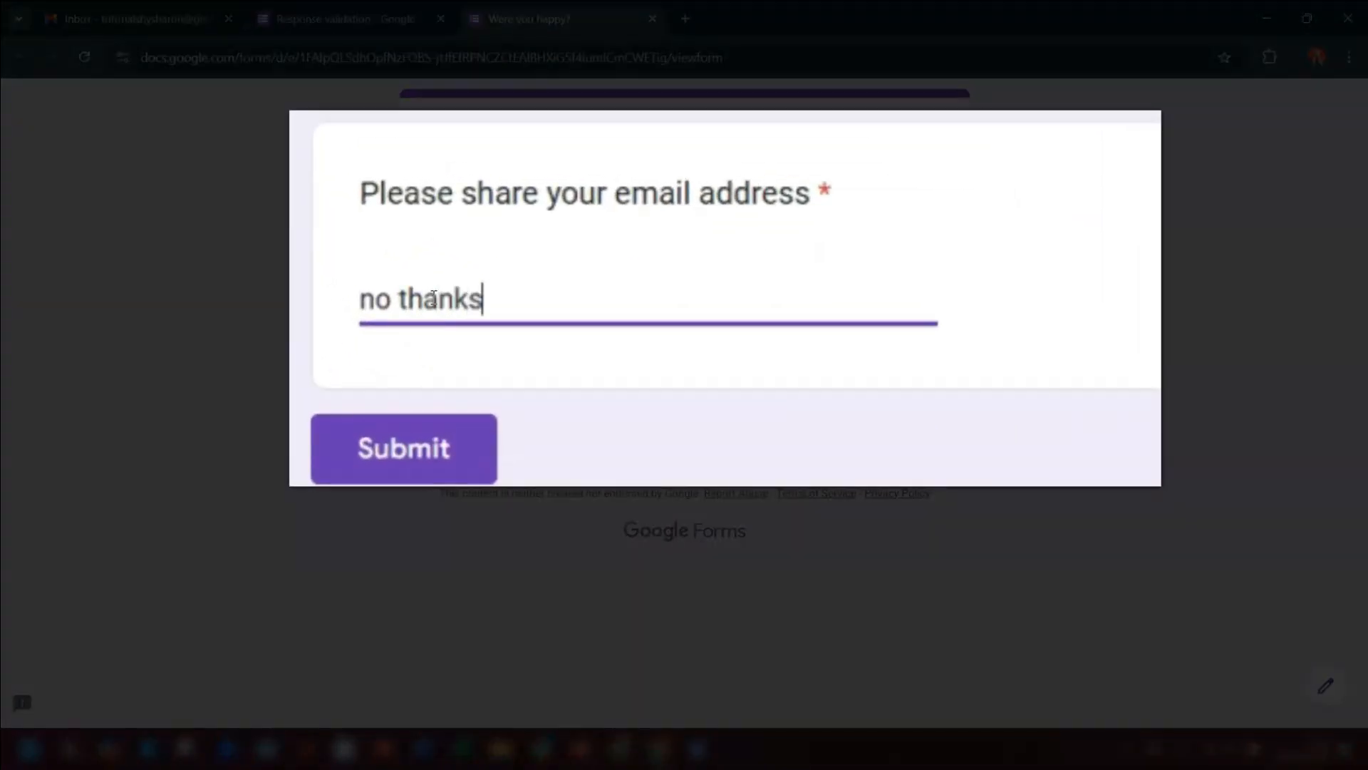
pyautogui.click(1066, 187)
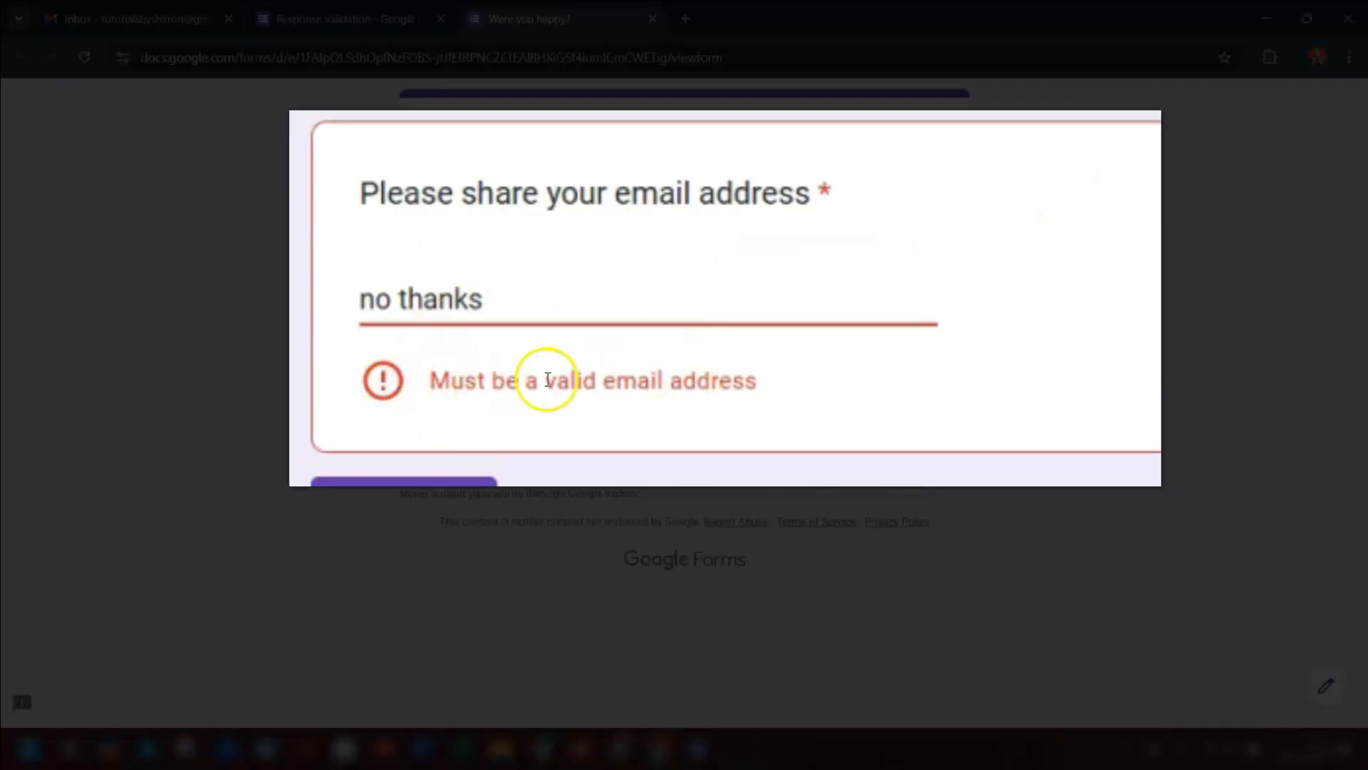
pyautogui.hotkey('ctrl', 'w')
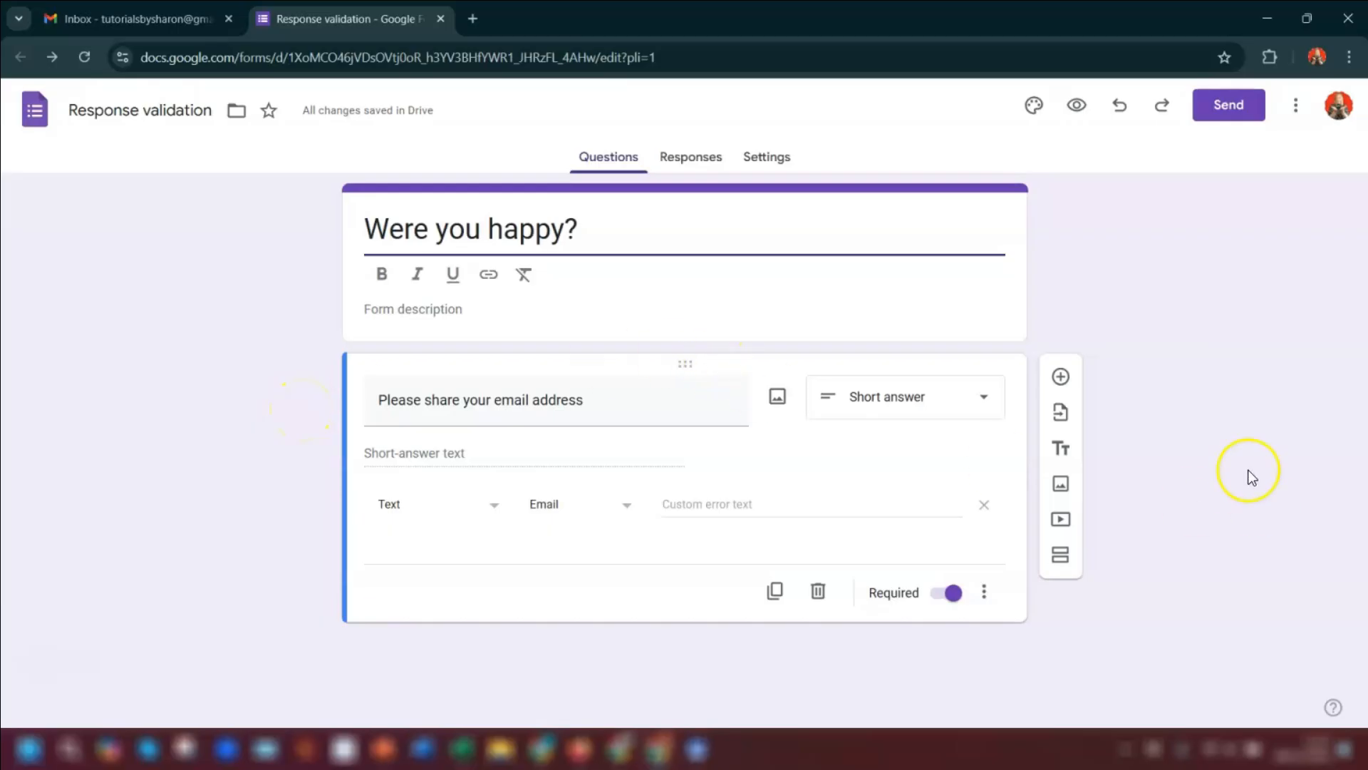
# Add a paragraph question titled "What did you like about this tutorial".
pyautogui.click(1061, 376)
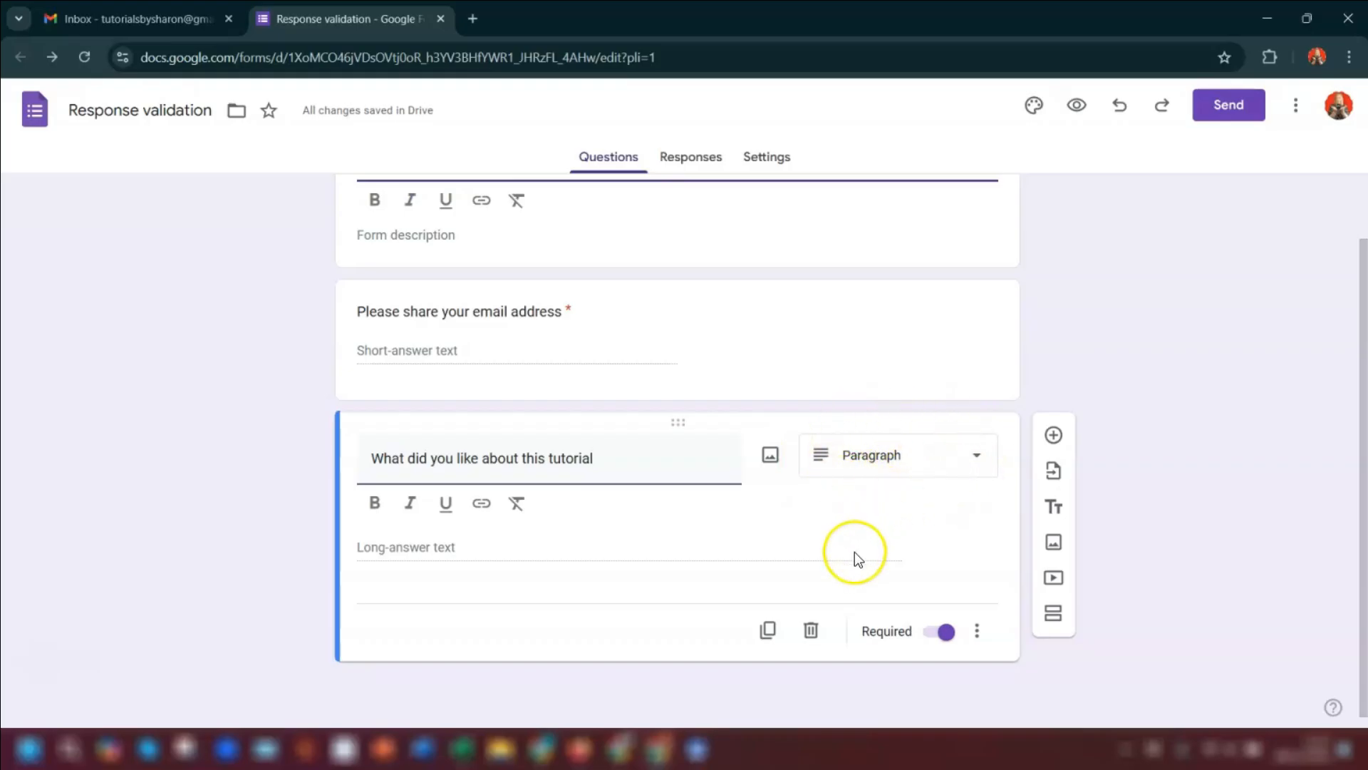
pyautogui.click(977, 456)
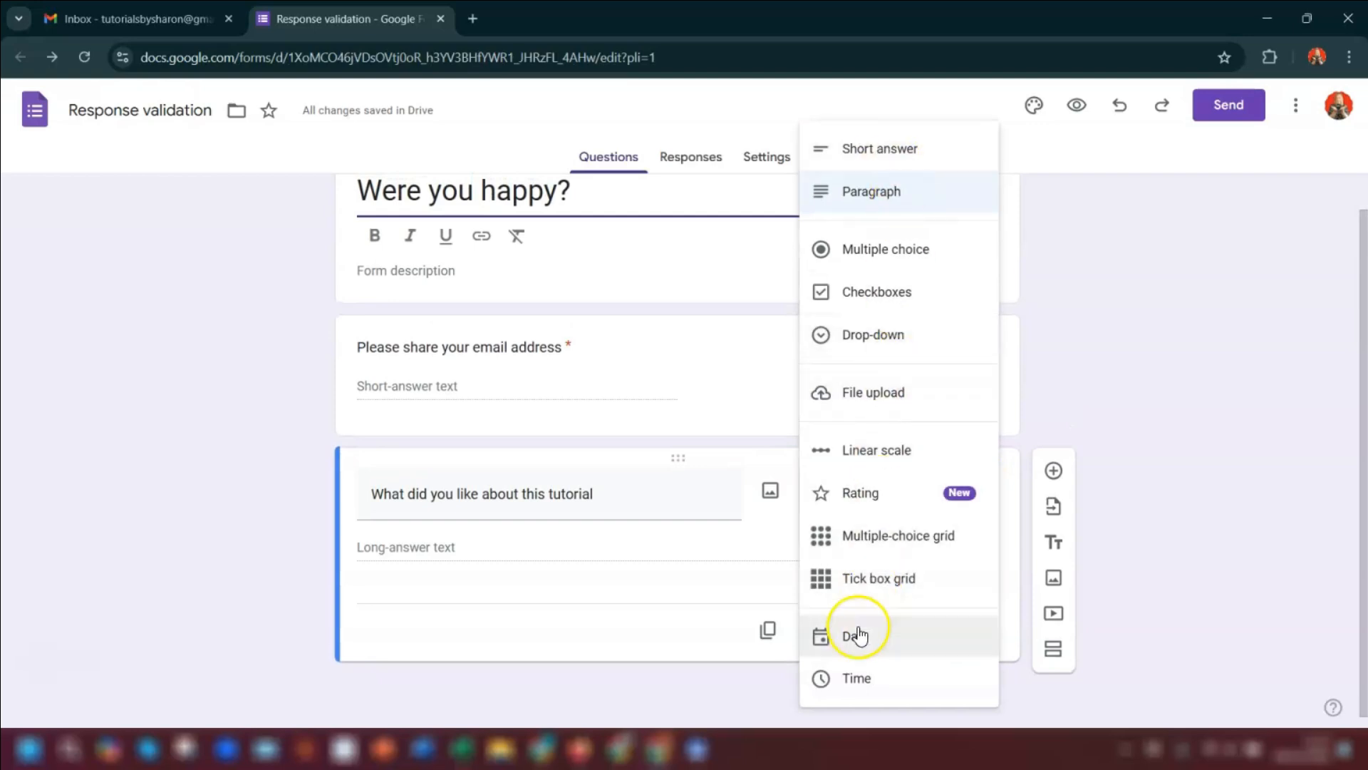
pyautogui.click(648, 536)
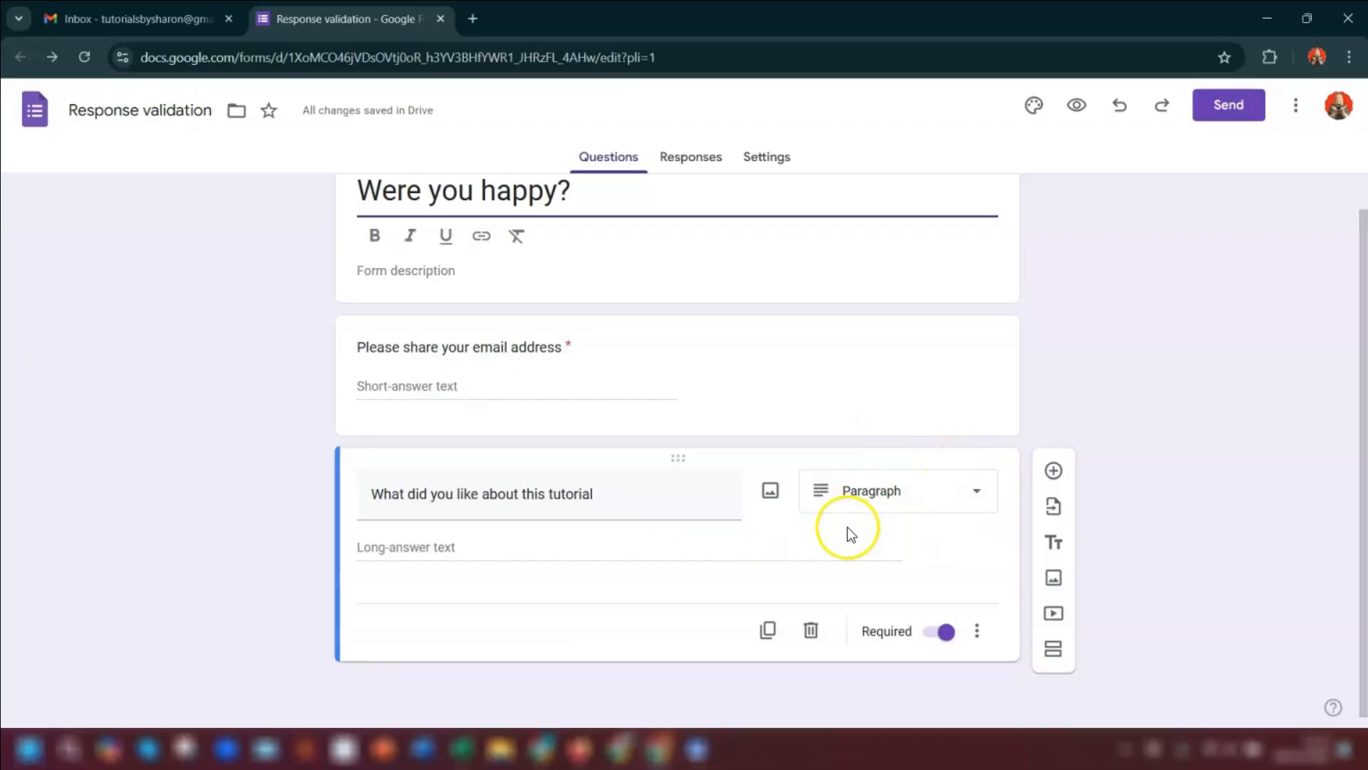
# Add response validation to the paragraph question, limiting its length to a maximum character count of 4.
pyautogui.click(978, 634)
pyautogui.click(1006, 677)
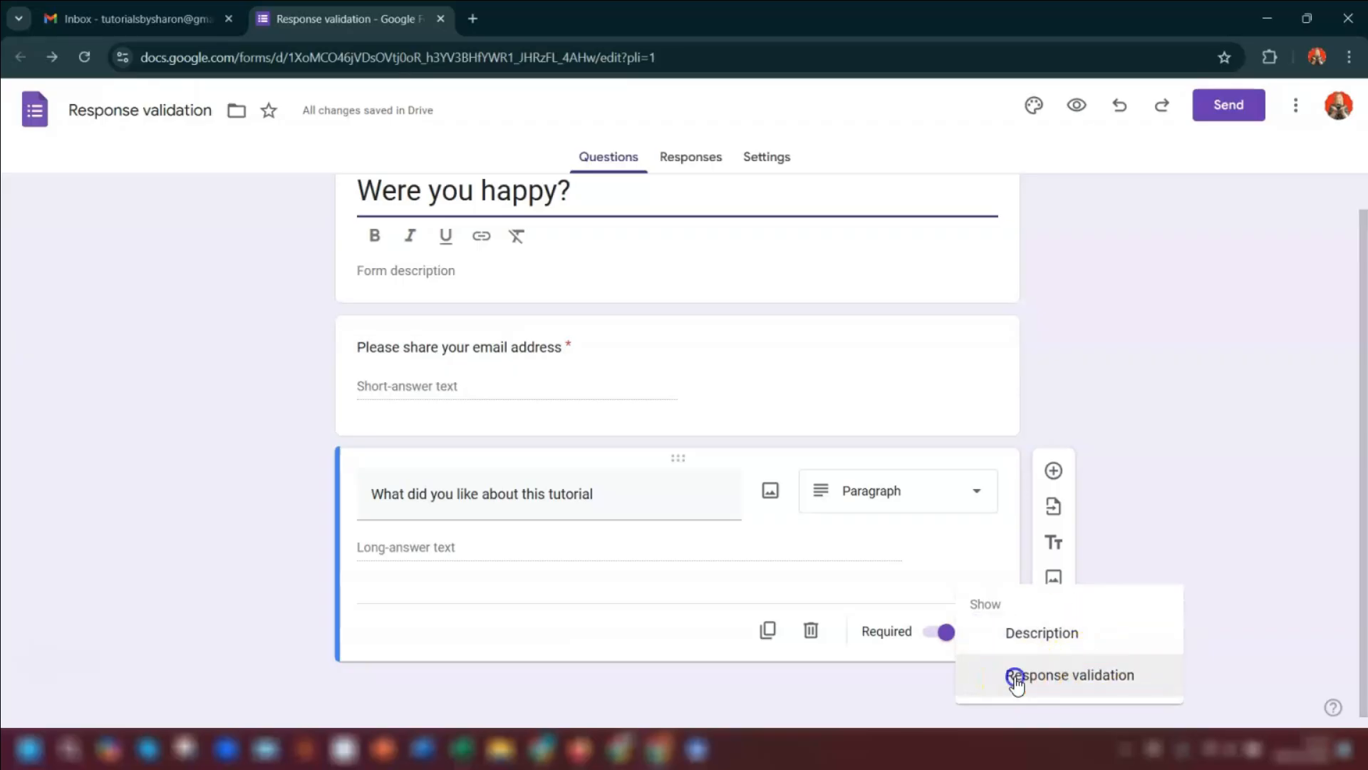
pyautogui.click(488, 550)
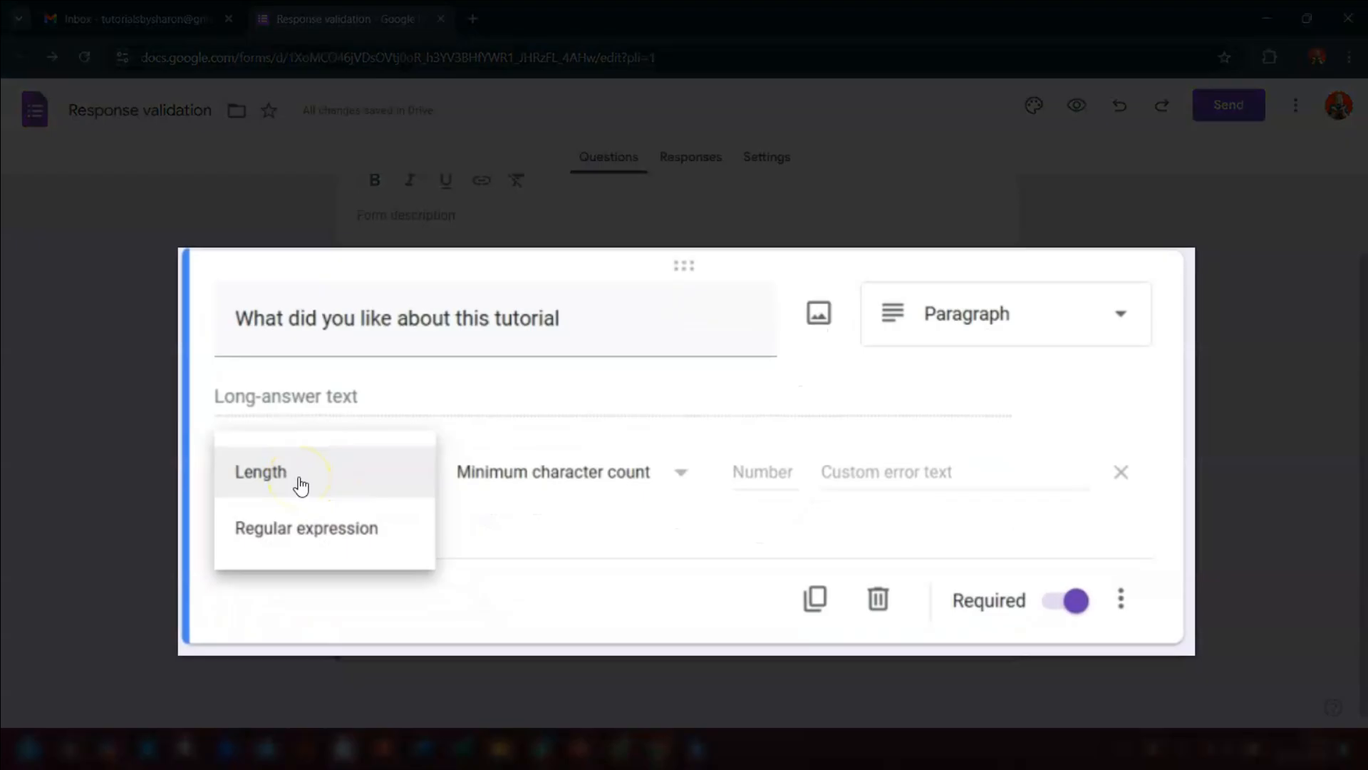
pyautogui.click(665, 474)
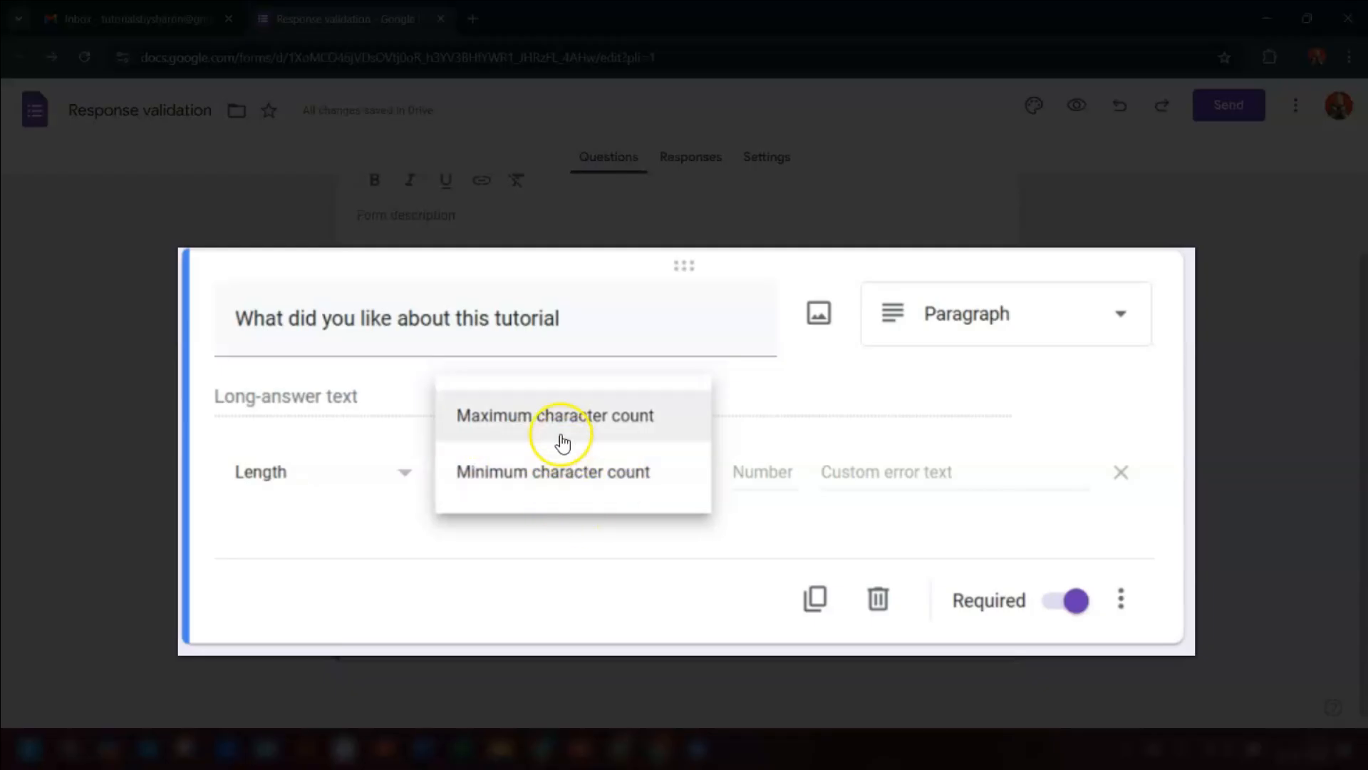
pyautogui.click(552, 416)
pyautogui.click(748, 472)
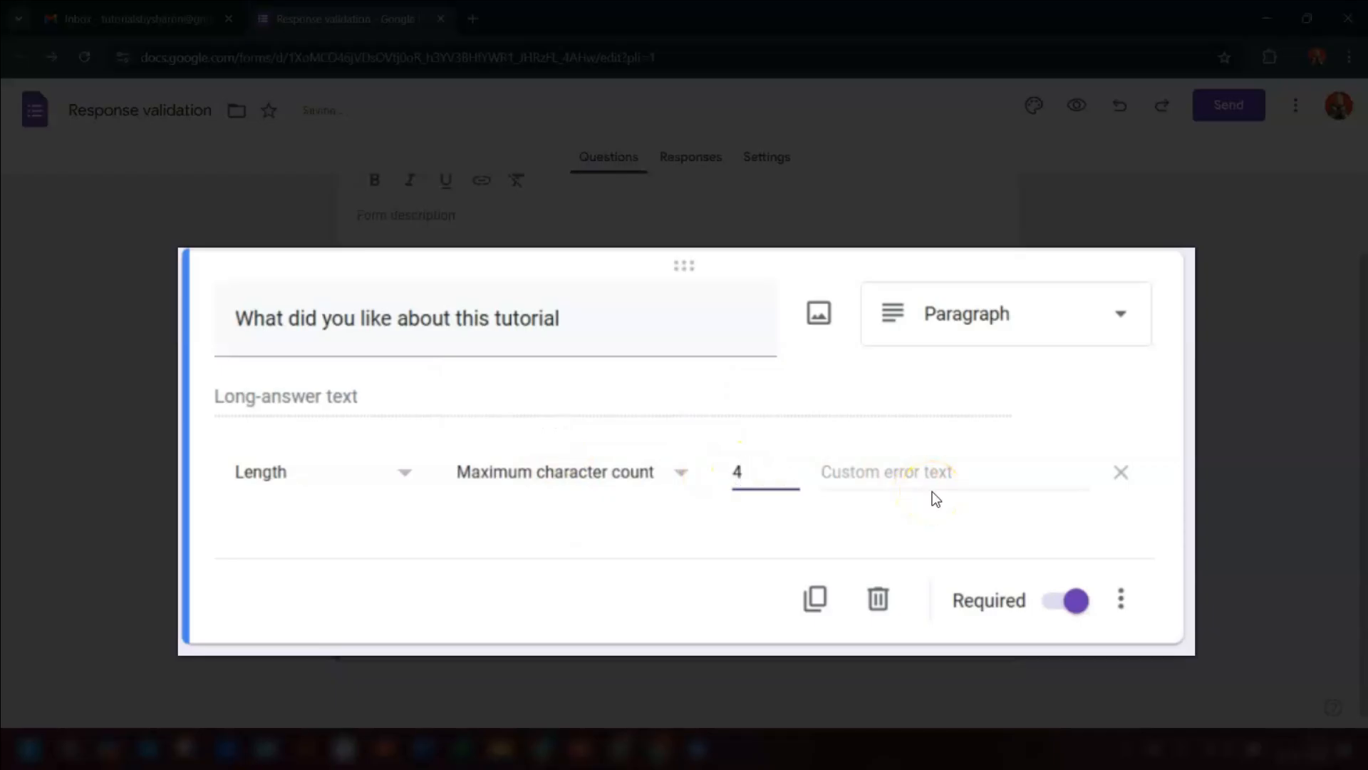
pyautogui.click(385, 428)
pyautogui.click(408, 474)
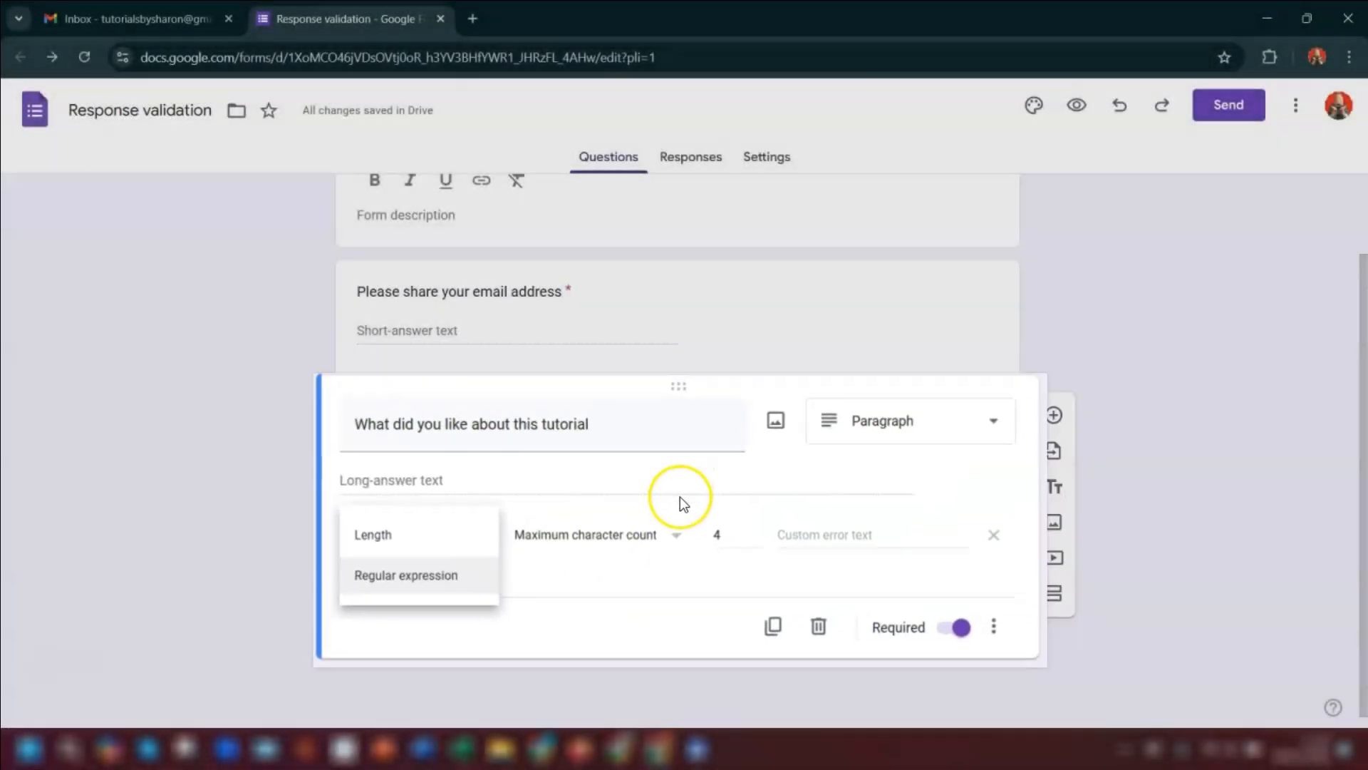
pyautogui.click(680, 505)
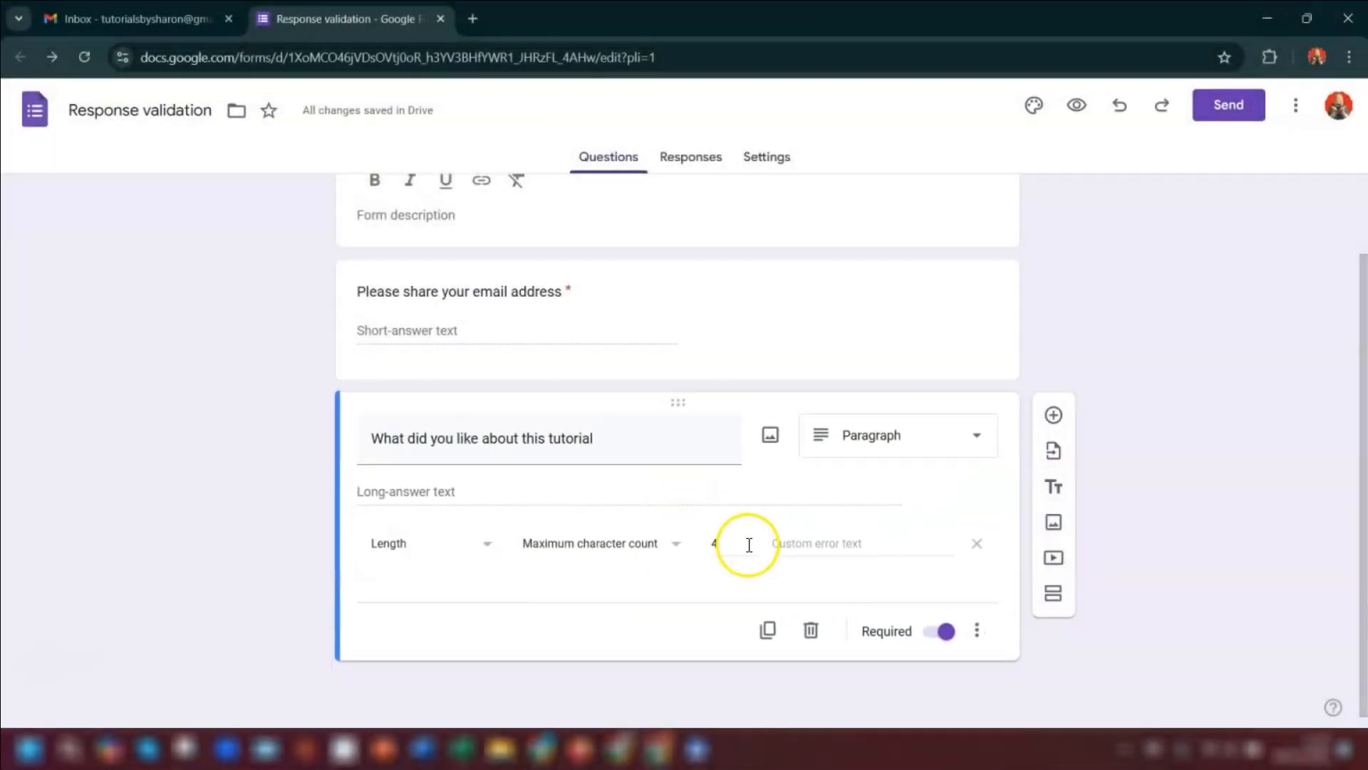
# Preview the form, test the paragraph question with the answer "hello", and close the preview.
pyautogui.click(1077, 108)
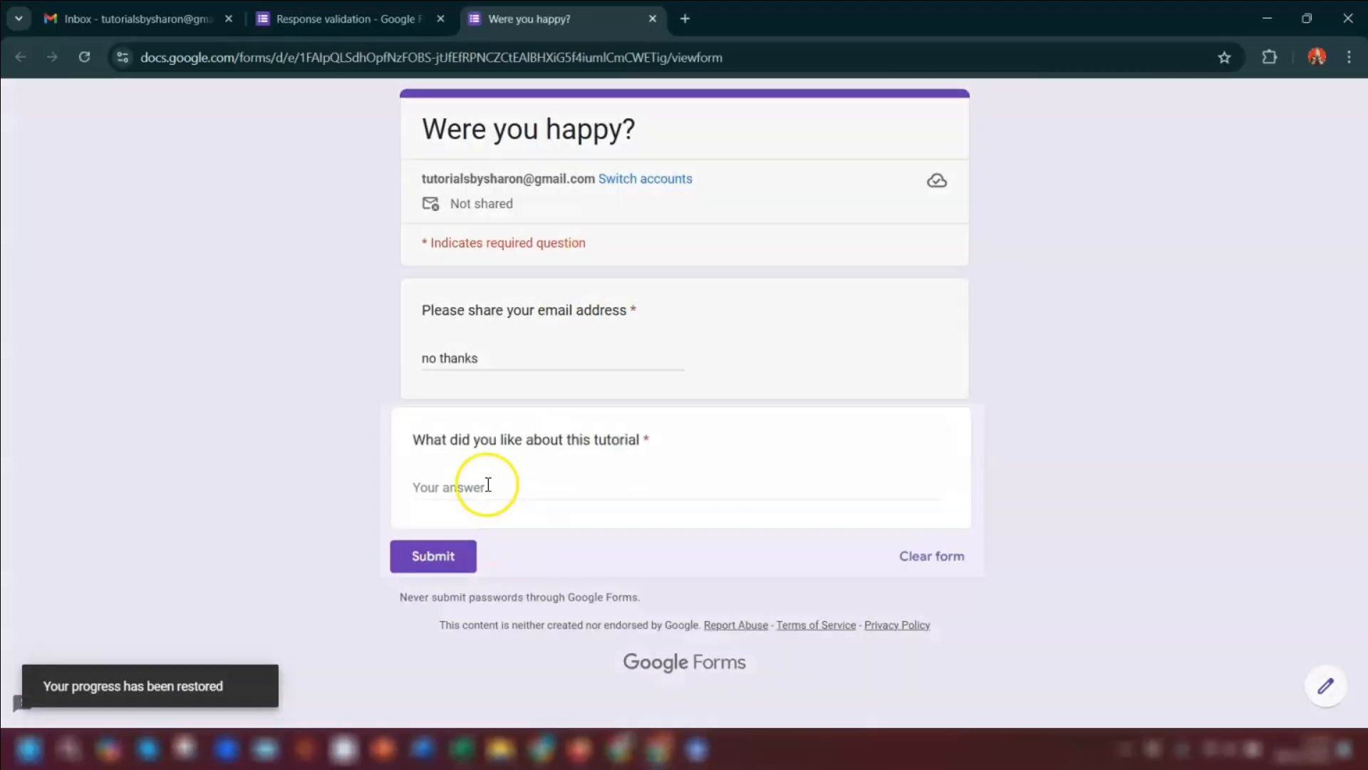
pyautogui.click(488, 485)
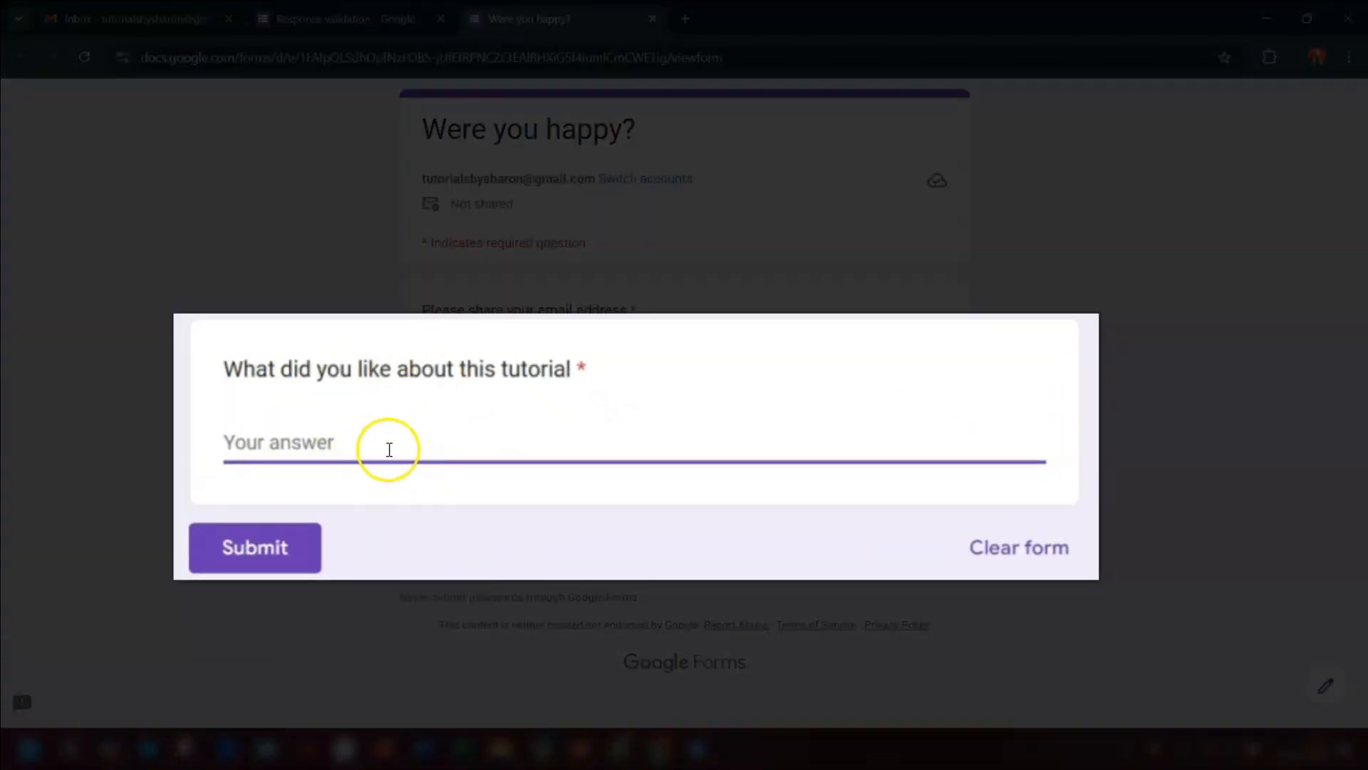
pyautogui.write('hello')
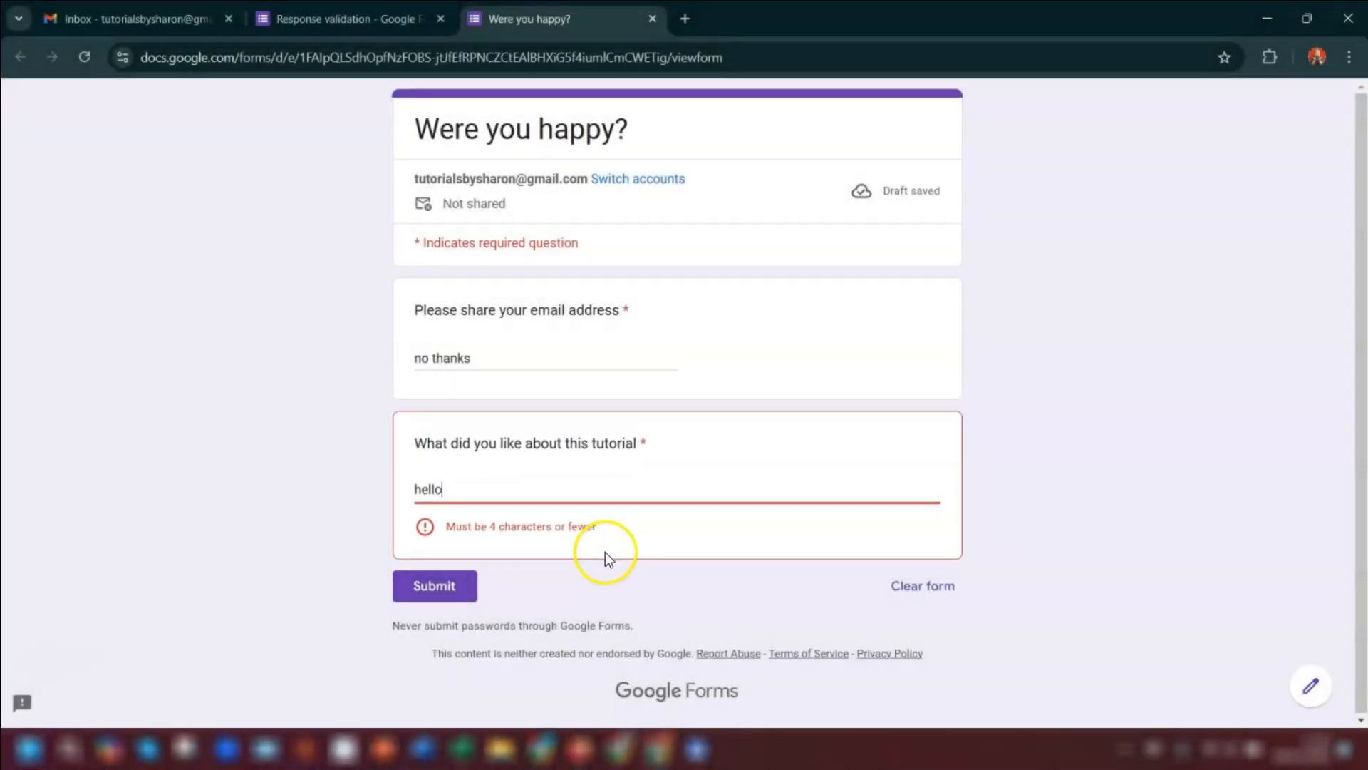
pyautogui.click(360, 421)
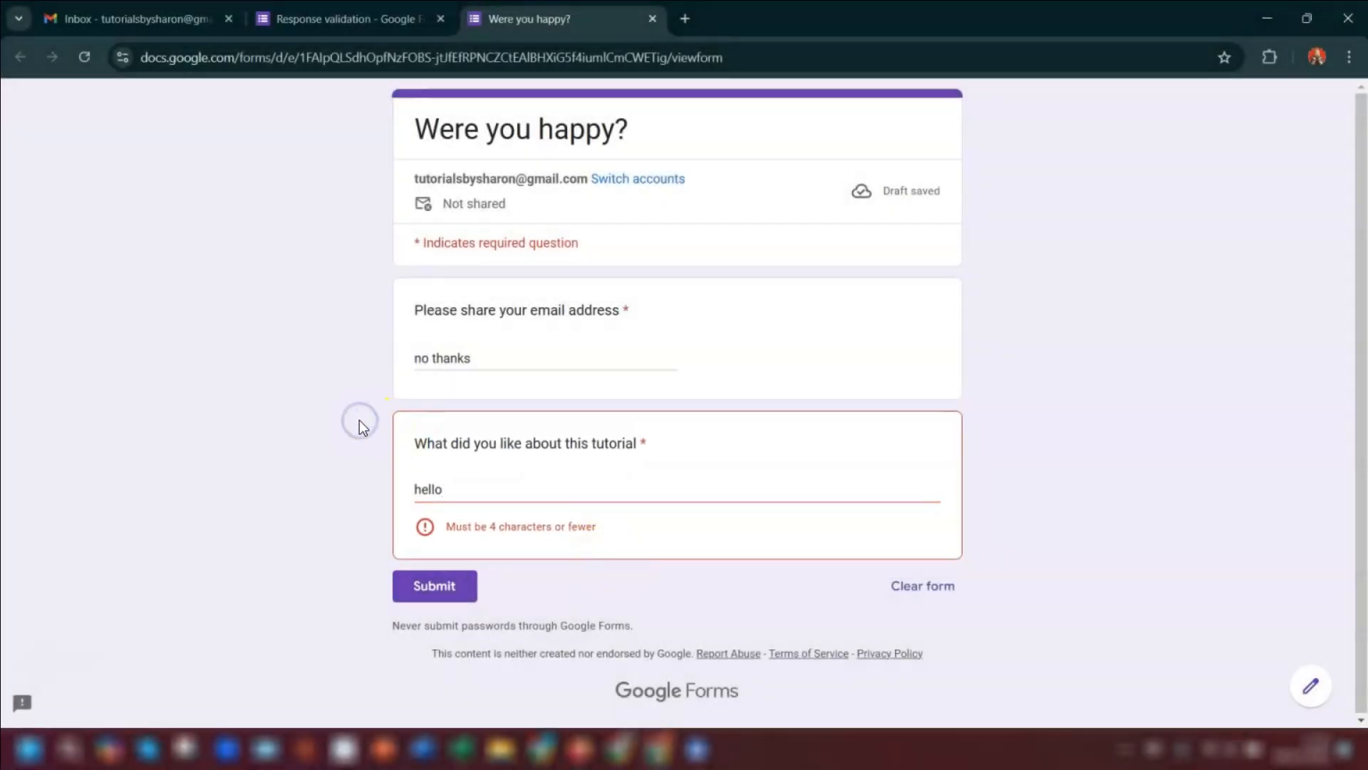
pyautogui.click(651, 20)
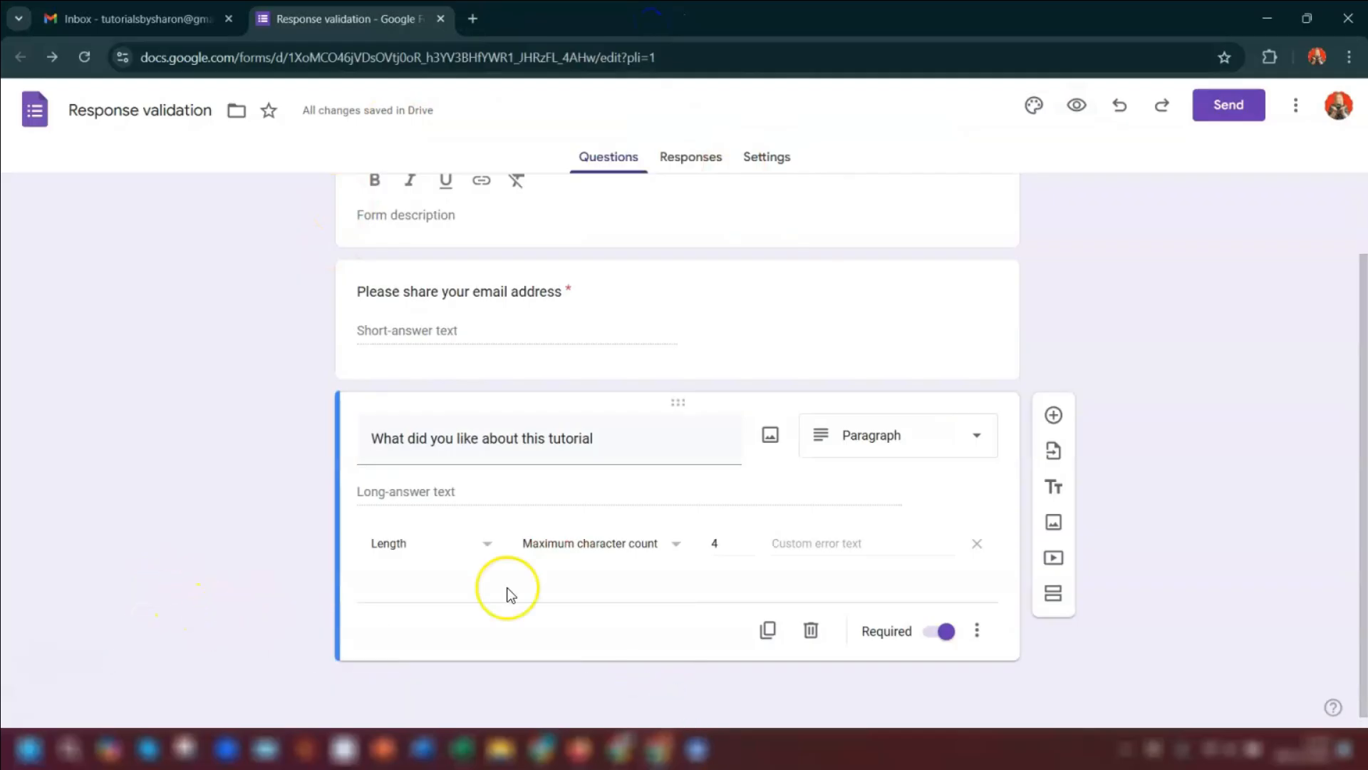
# Add a checkboxes question titled "What other tutorials would you like me to record in the future?".
pyautogui.click(1054, 417)
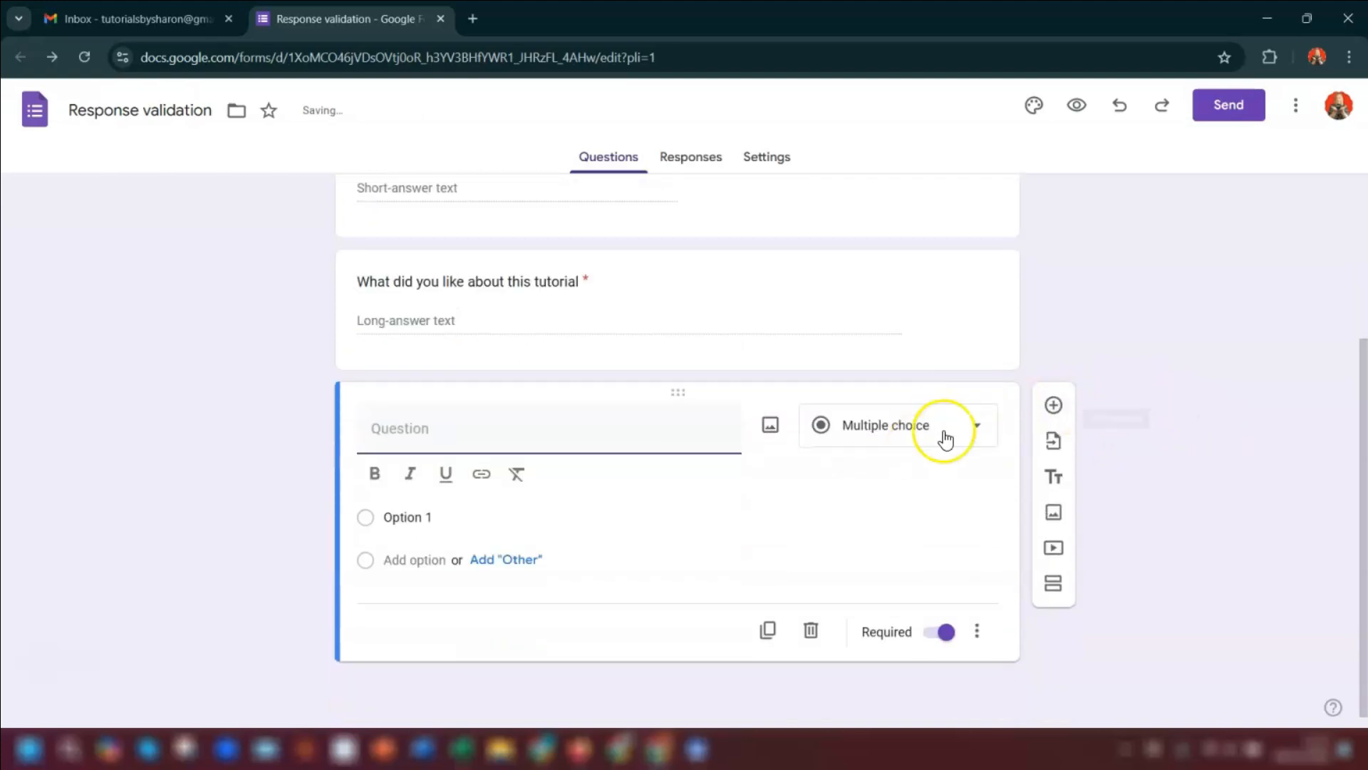
pyautogui.click(969, 426)
pyautogui.click(879, 293)
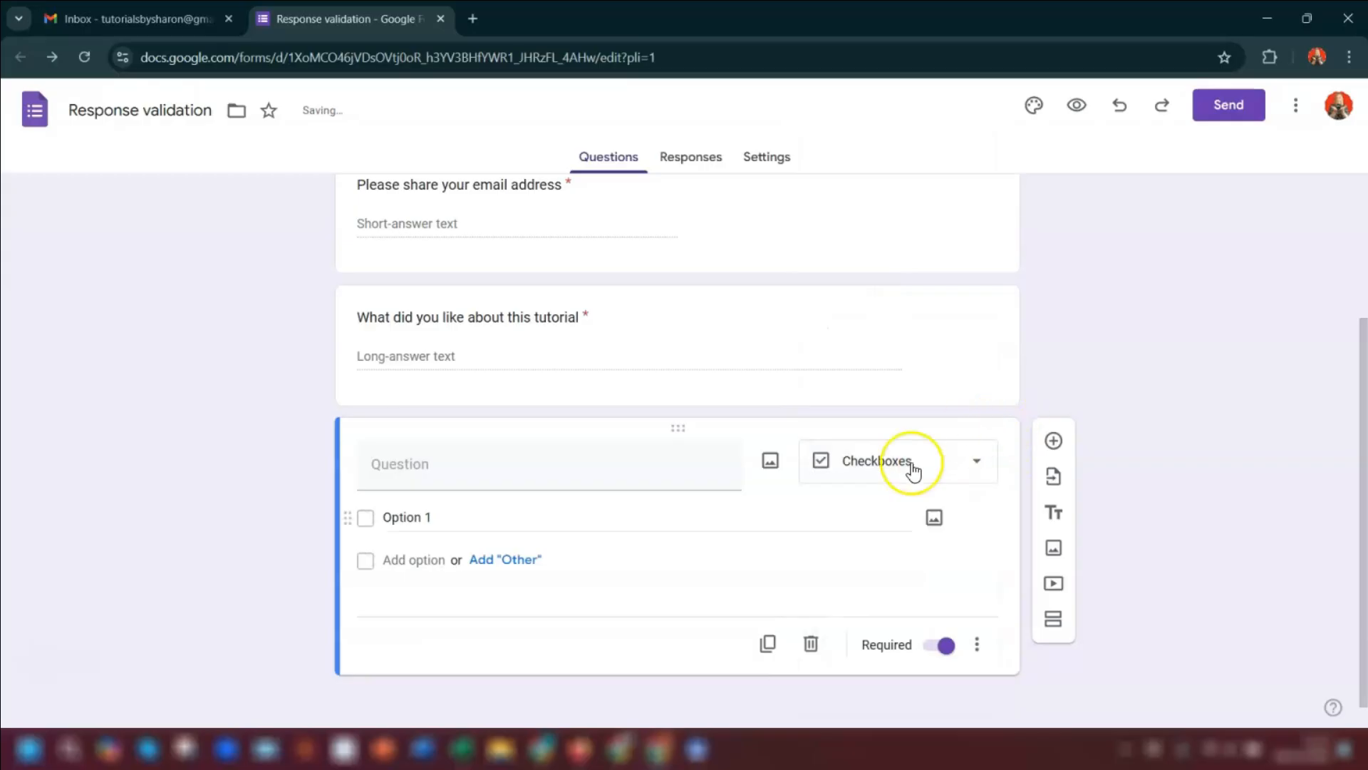
pyautogui.click(397, 467)
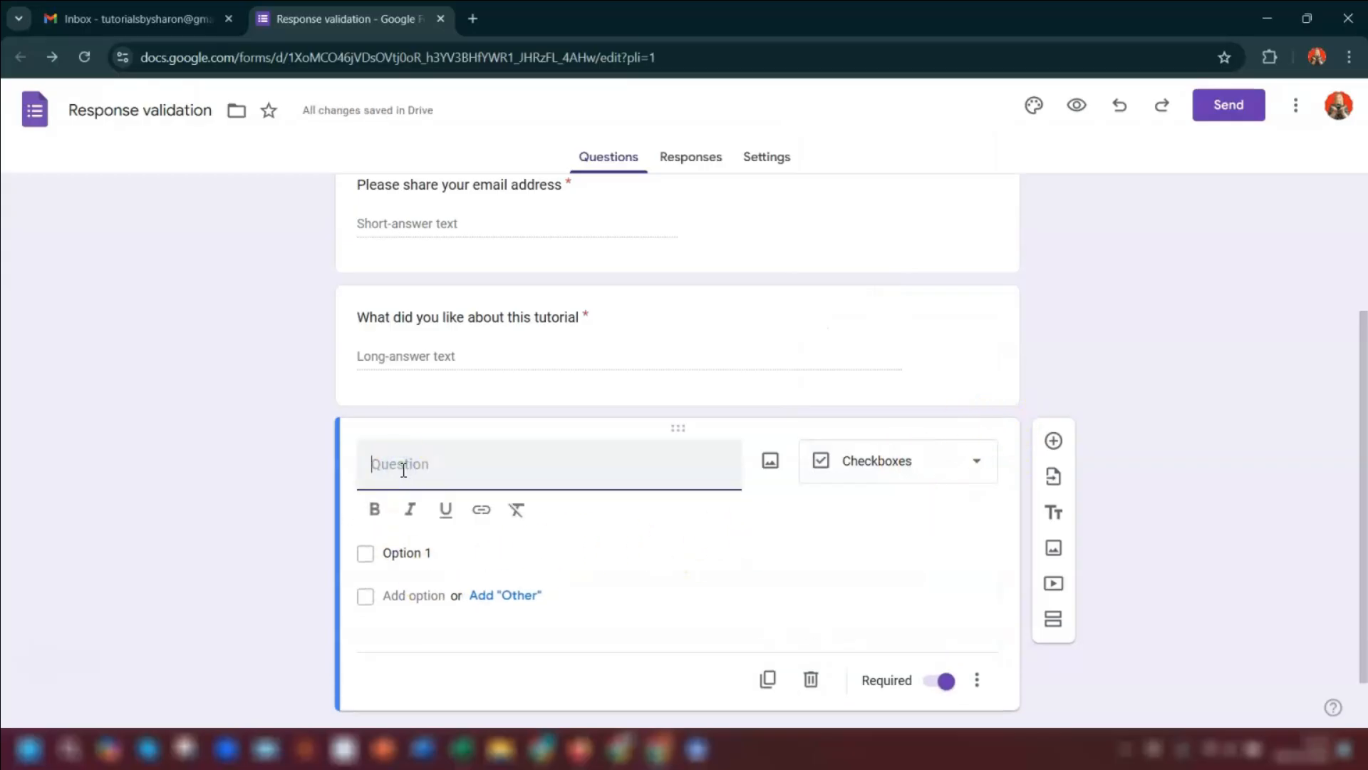
pyautogui.write('What other tutorials would you like me to record i')
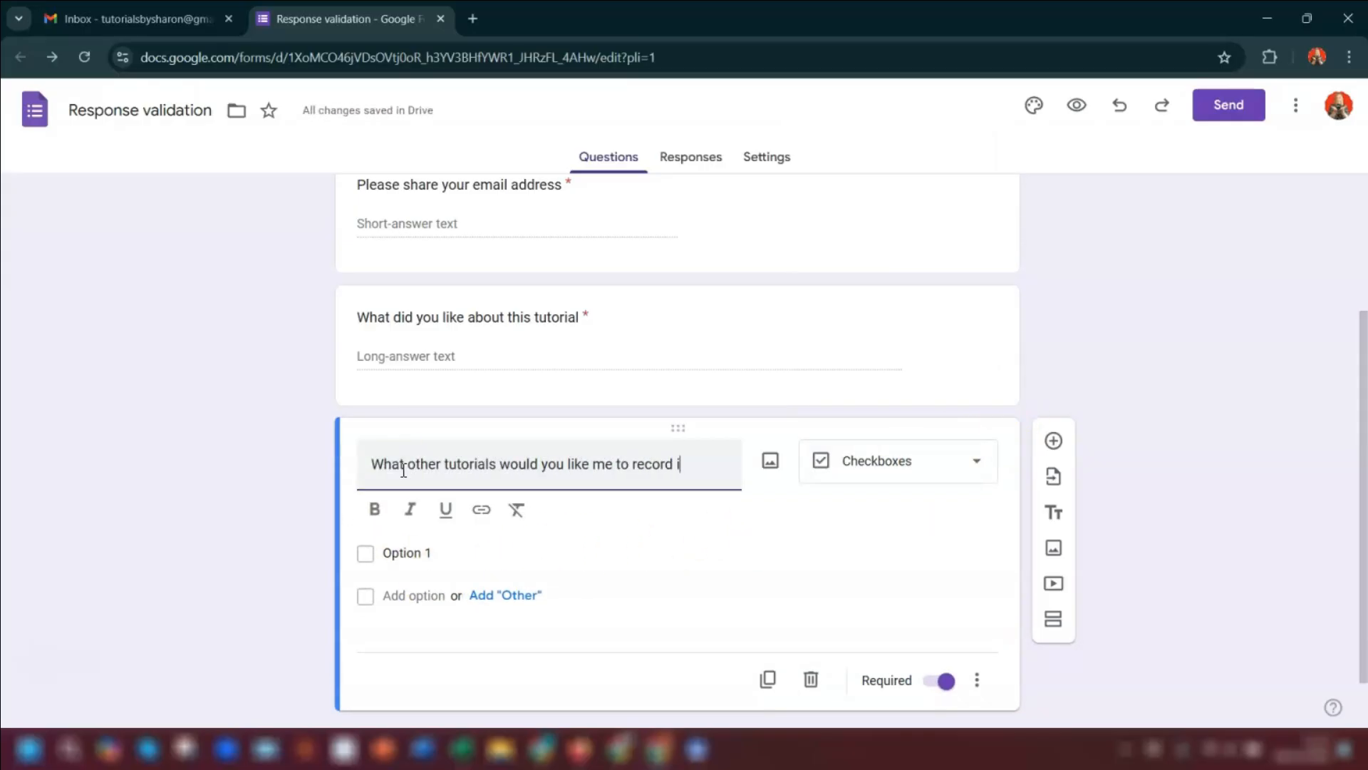
pyautogui.write('n the future?')
# Give the checkboxes question the options Gmail, Google Calendar, Google Forms and Google Docs.
pyautogui.click(405, 576)
pyautogui.write('Gmail')
pyautogui.press('Return')
pyautogui.write('Google Calendar')
pyautogui.press('Return')
pyautogui.write('Google Forms')
pyautogui.press('Return')
pyautogui.write('Google Docs')
pyautogui.scroll(-3, 523, 512)
pyautogui.click(452, 327)
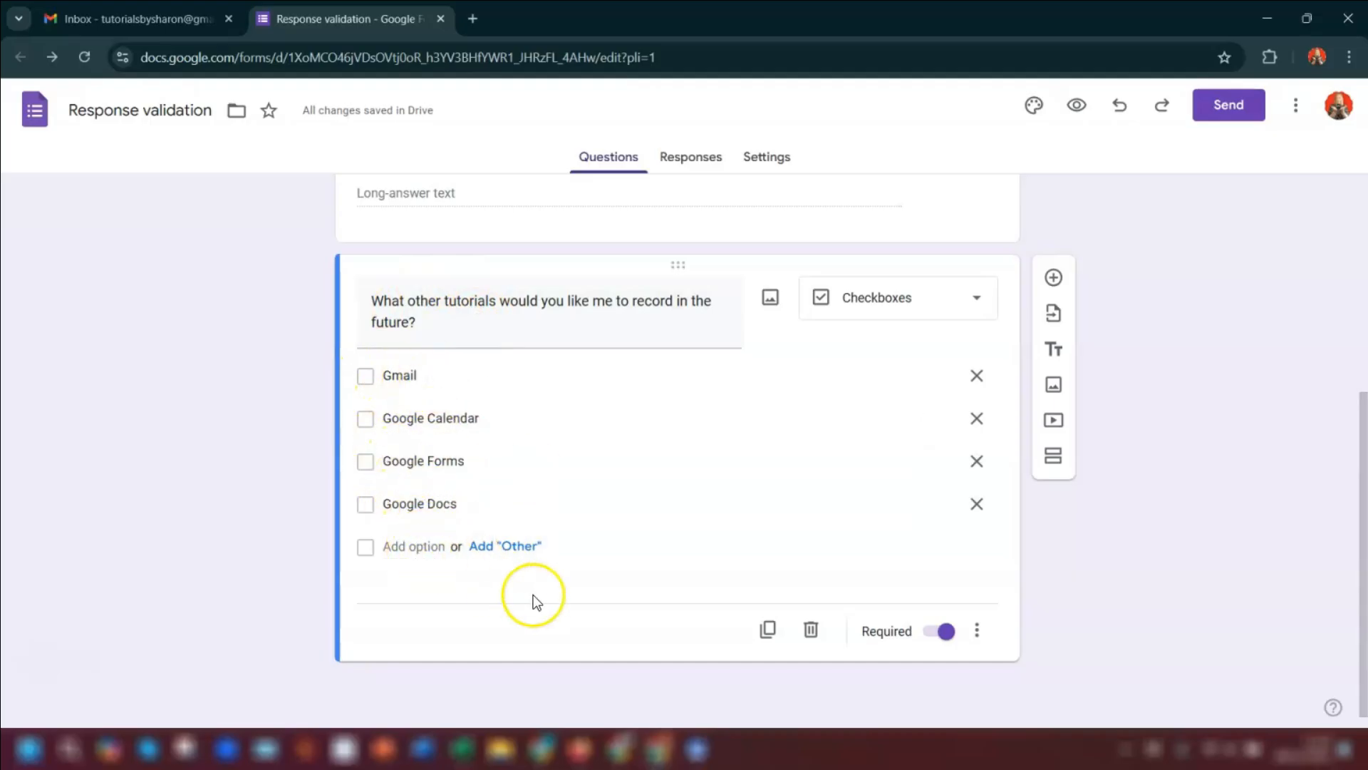
# Add response validation to the checkboxes question so that respondents must select exactly 2 options.
pyautogui.click(980, 634)
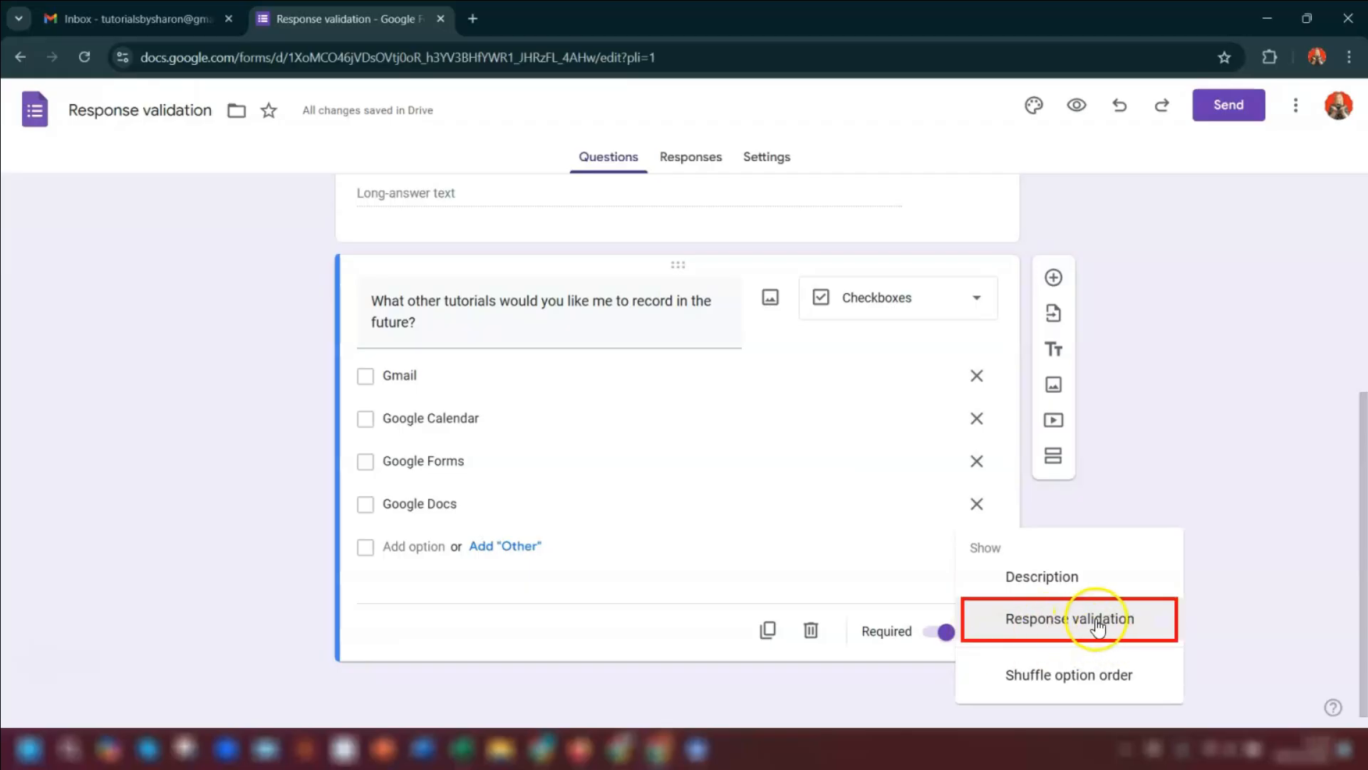
pyautogui.click(1112, 620)
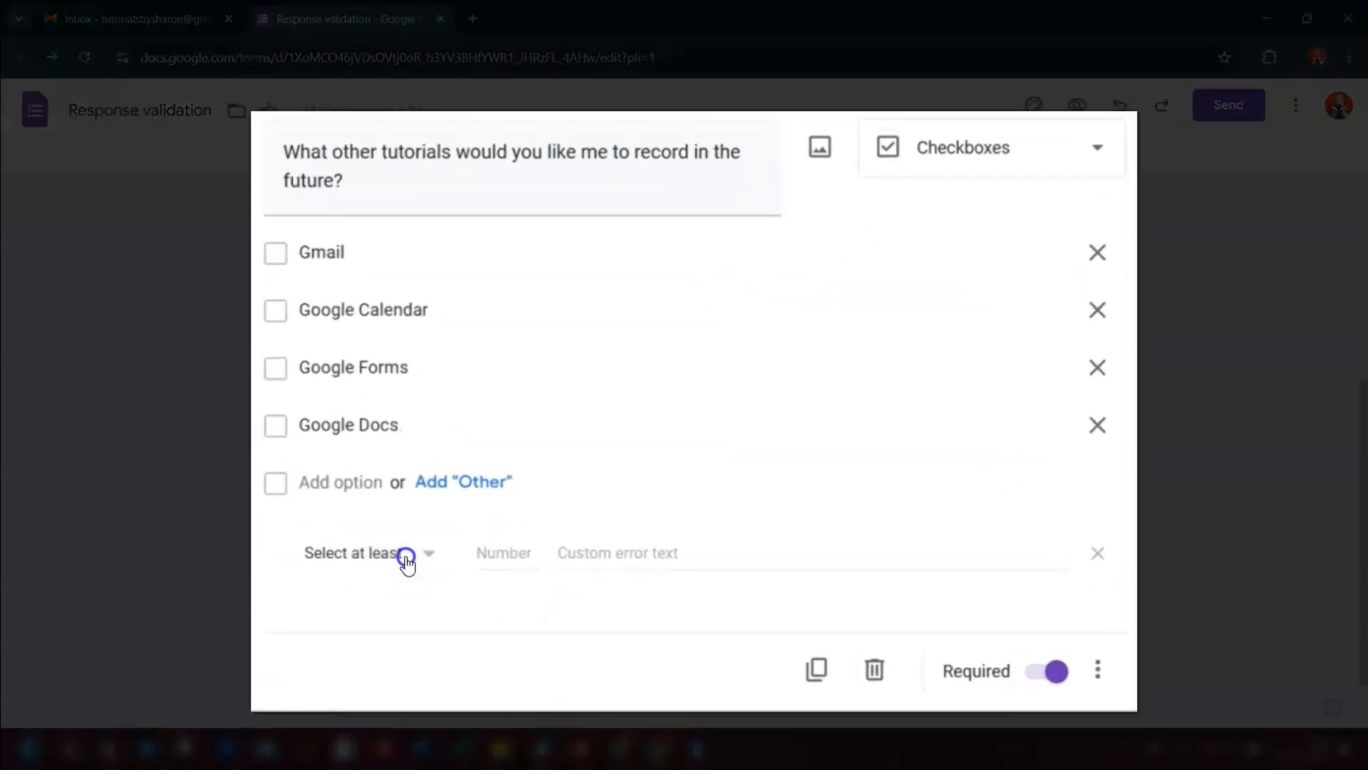
pyautogui.click(406, 560)
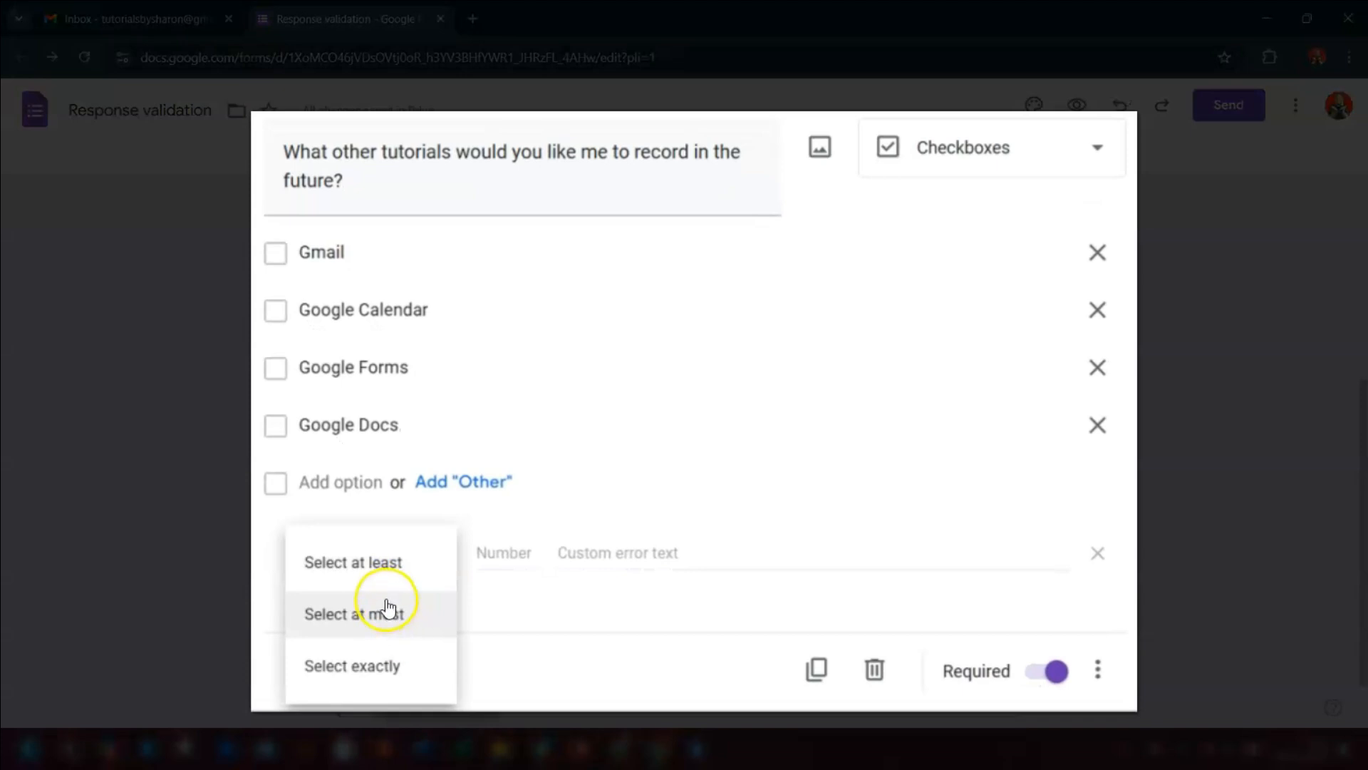
pyautogui.click(383, 677)
pyautogui.click(492, 554)
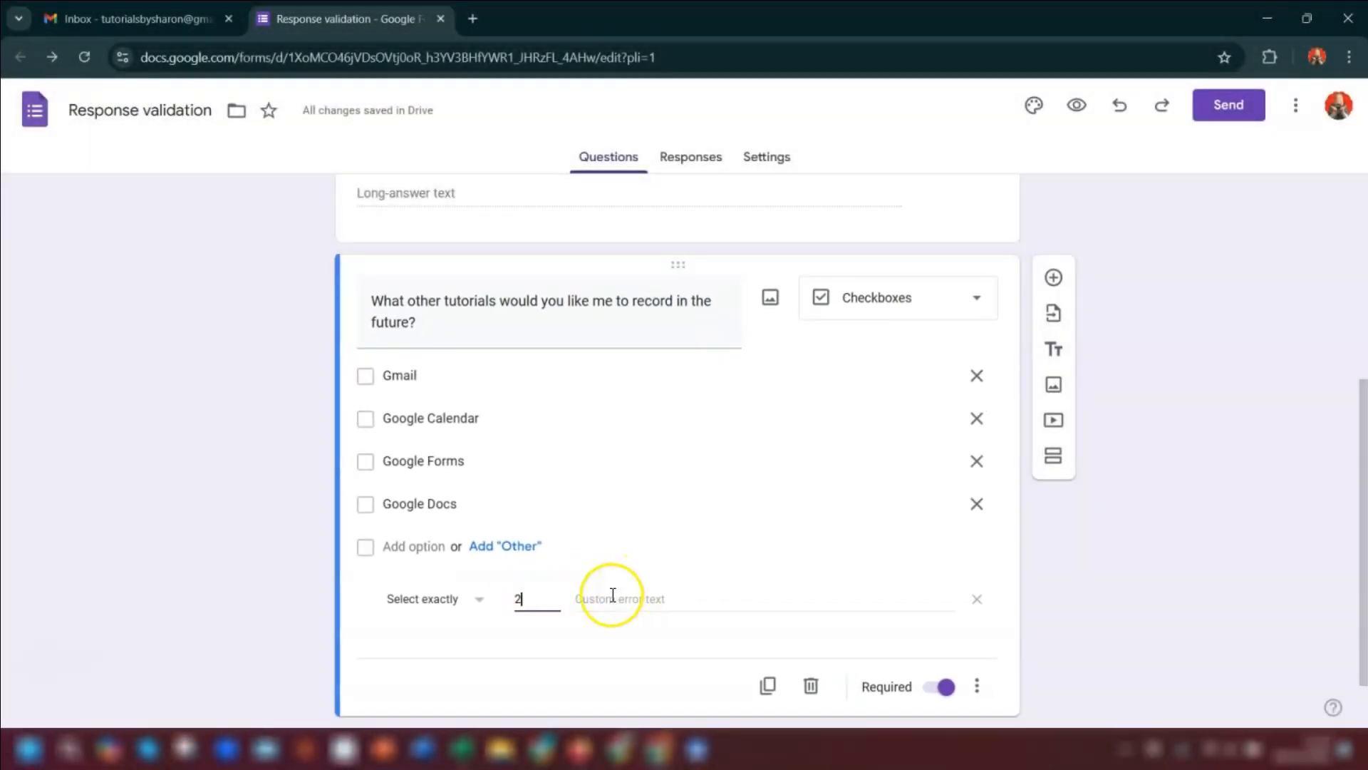
pyautogui.click(1174, 299)
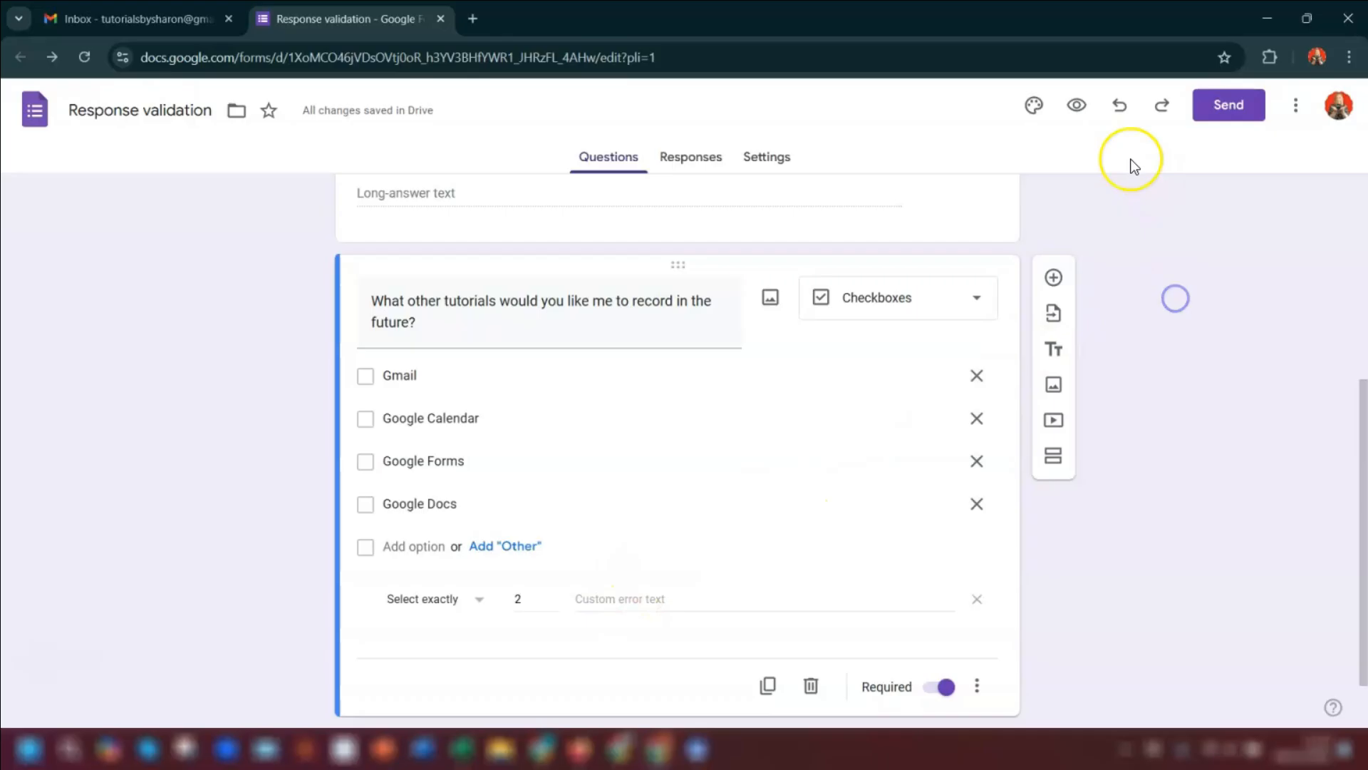
# Preview the form and test the checkboxes question by selecting Gmail, Google Calendar and Google Forms, clearing Google Forms again.
pyautogui.click(1078, 106)
pyautogui.scroll(-3, 972, 444)
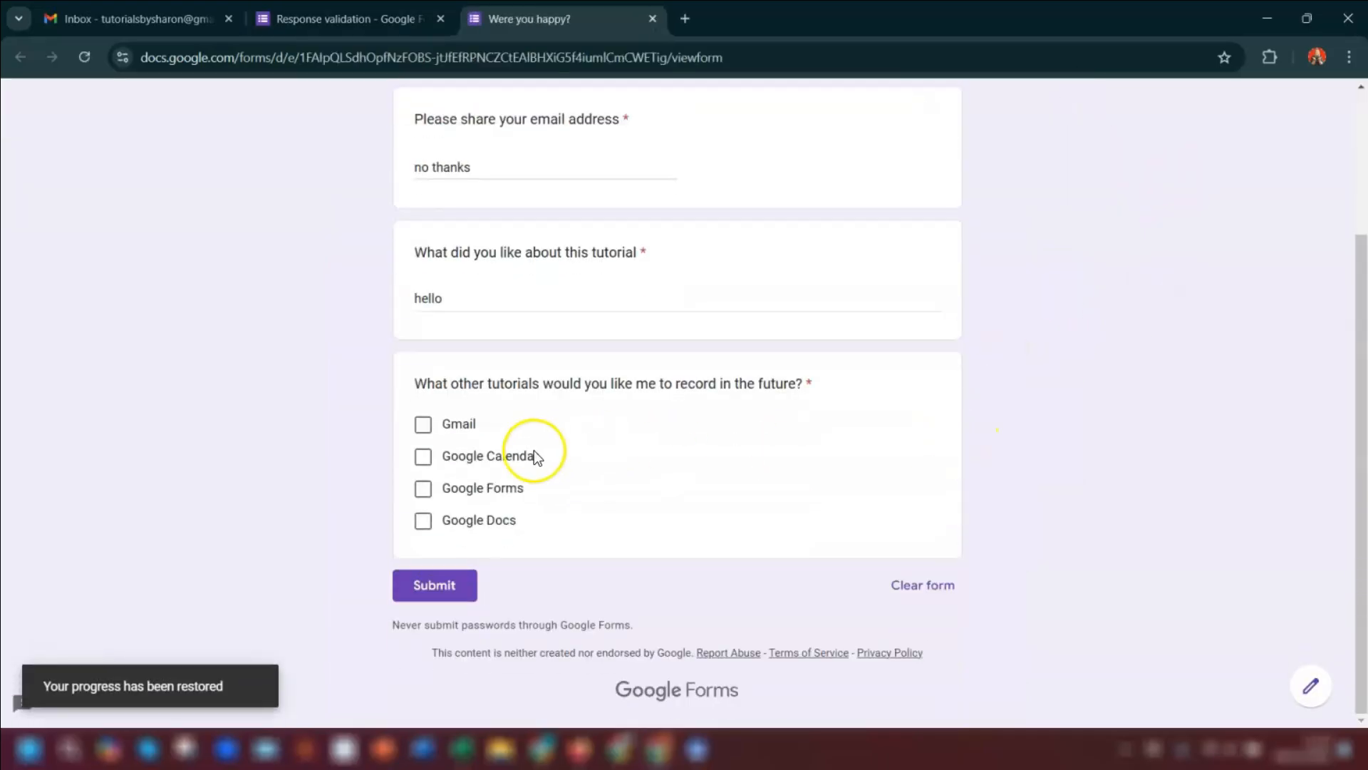
pyautogui.click(423, 426)
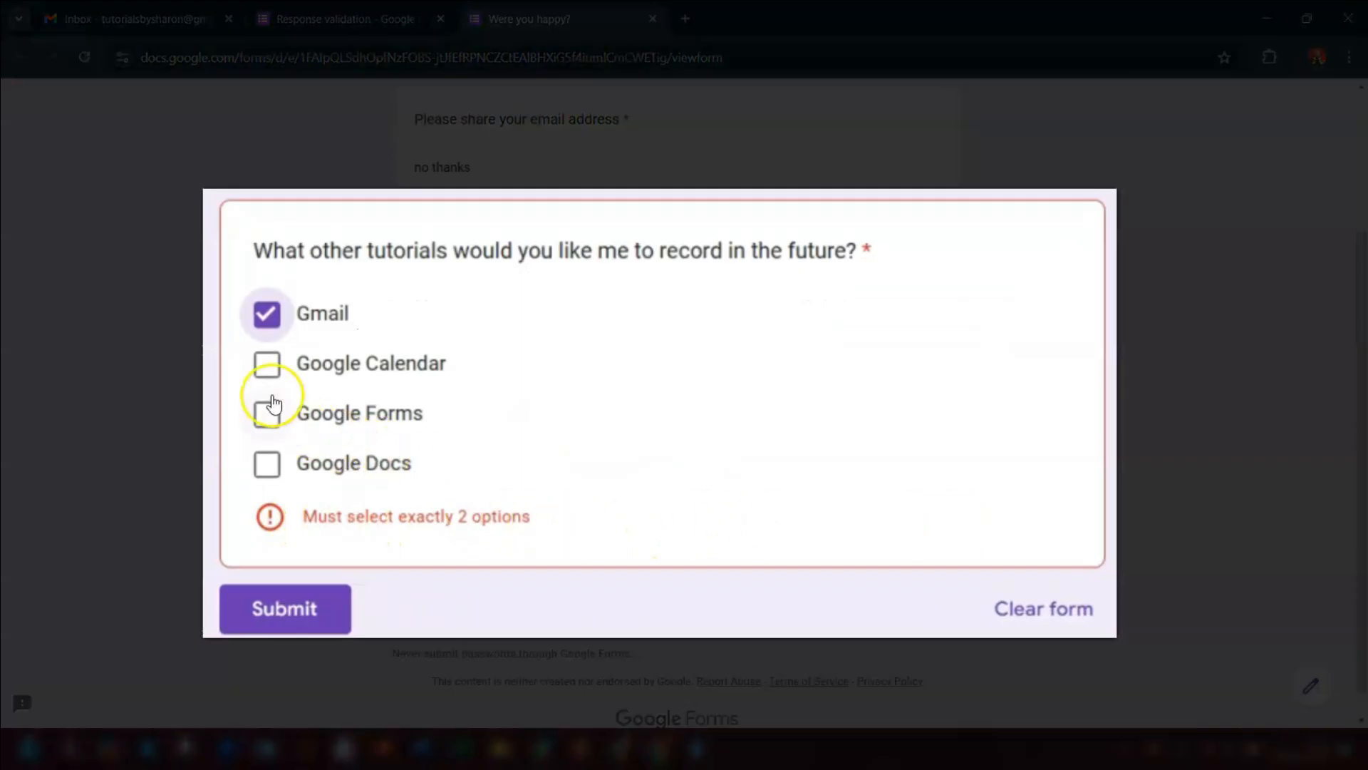
pyautogui.click(272, 374)
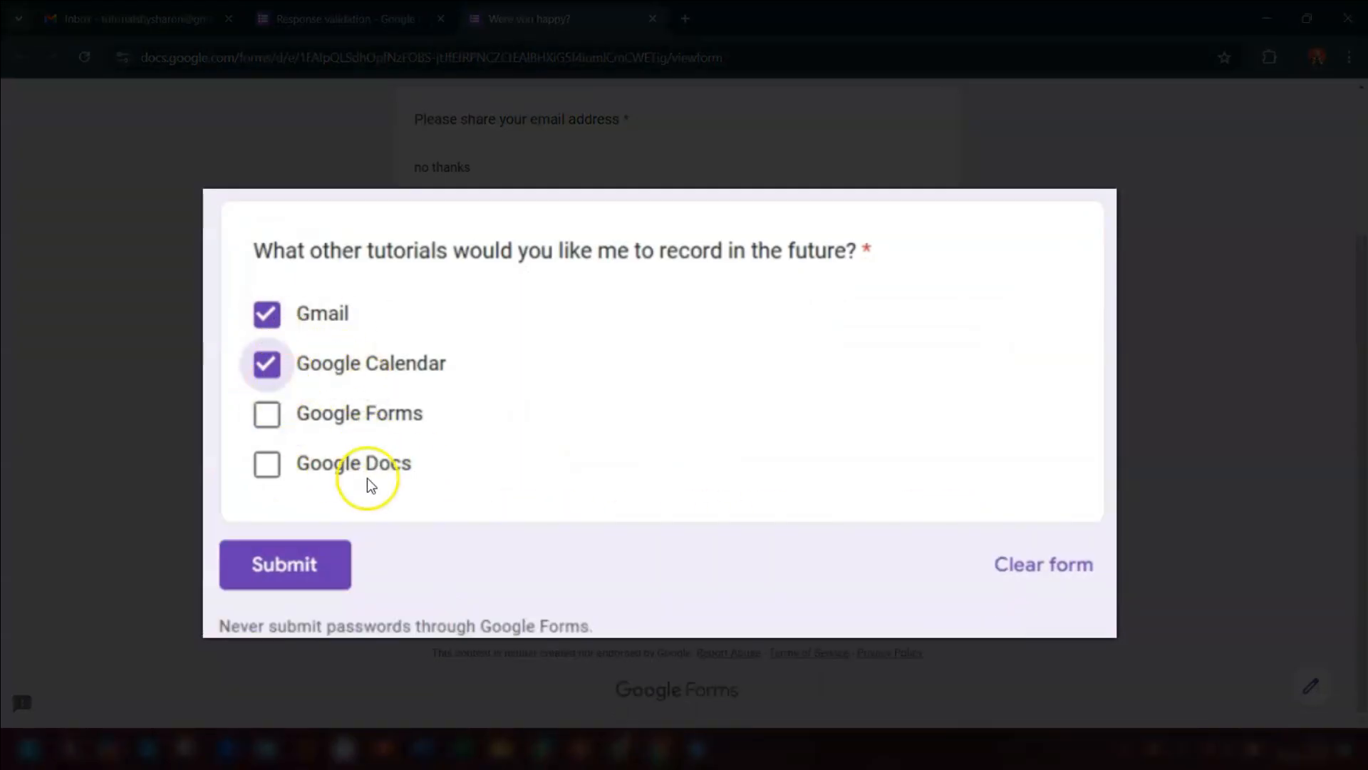
pyautogui.click(271, 420)
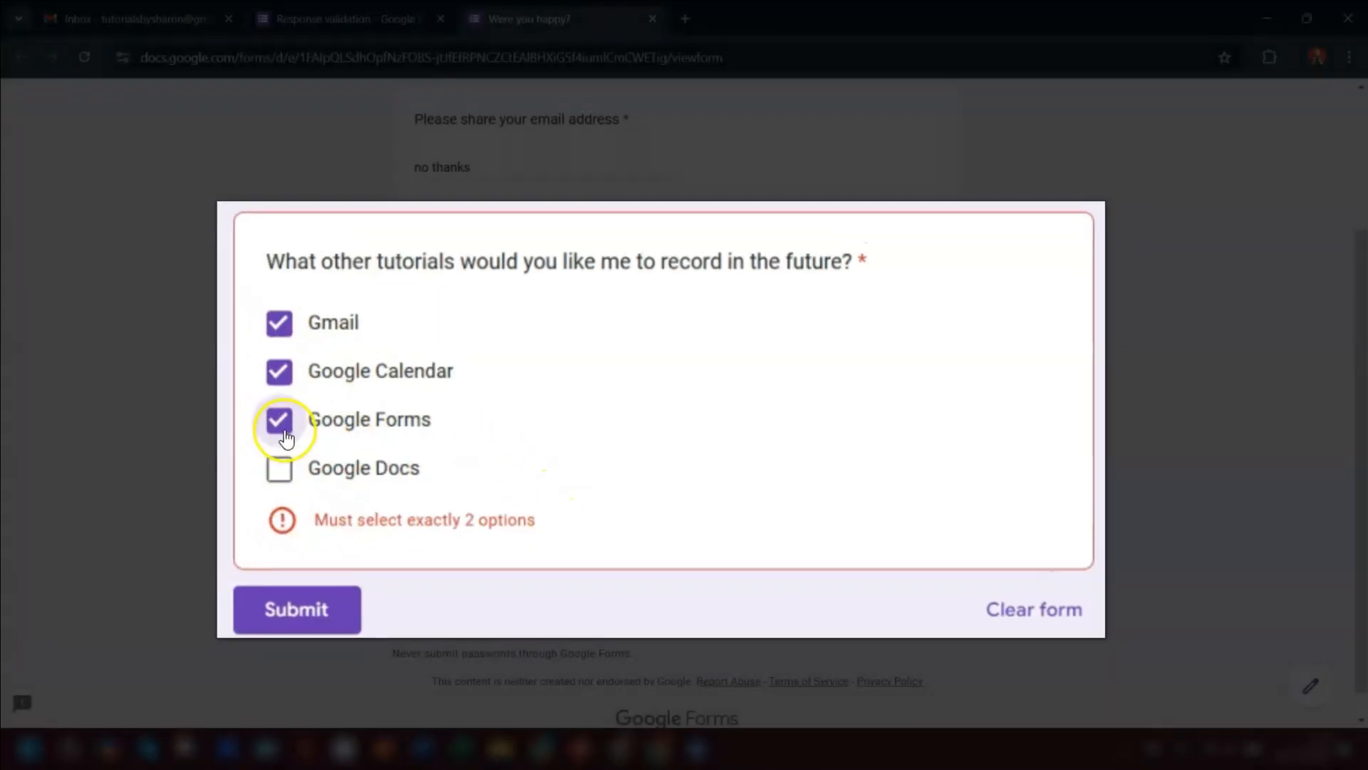
pyautogui.click(268, 415)
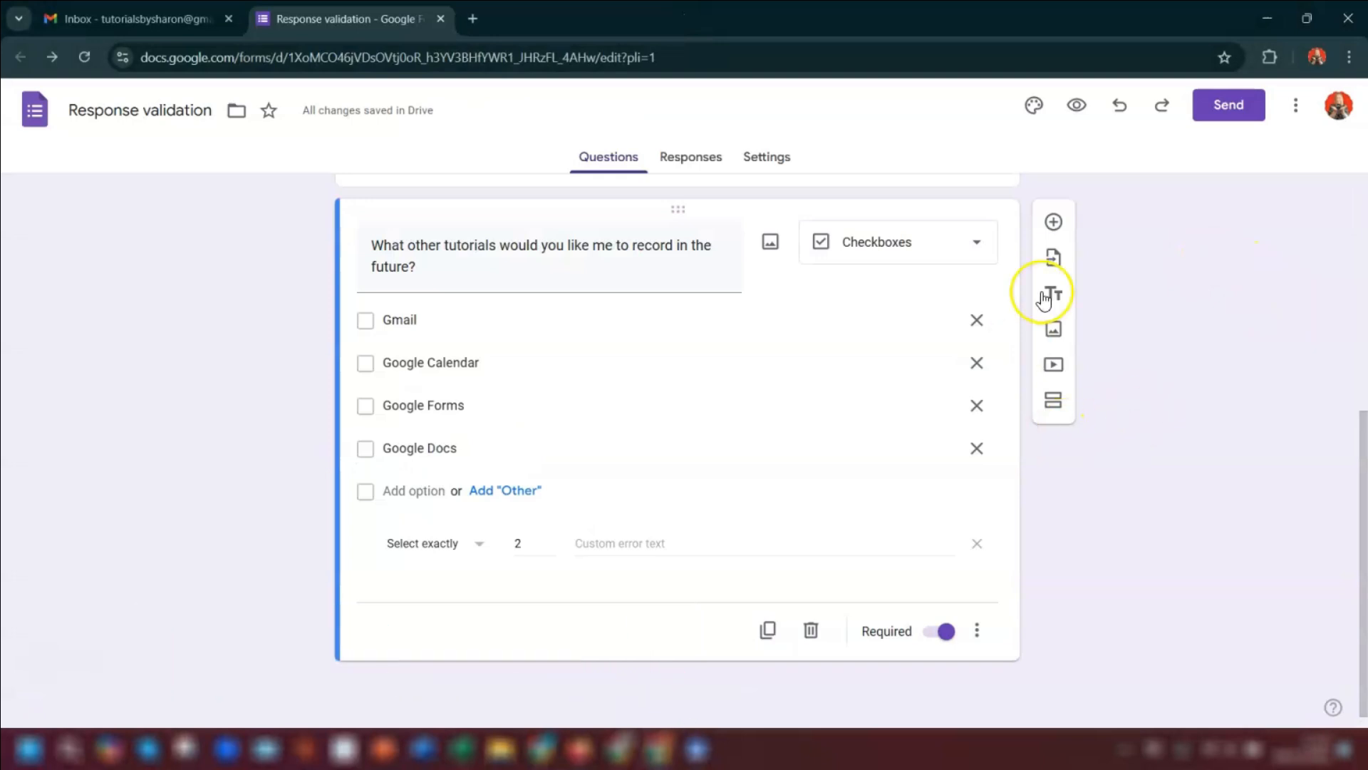
# Add a multiple-choice grid question titled "How did you find the following:".
pyautogui.click(1054, 214)
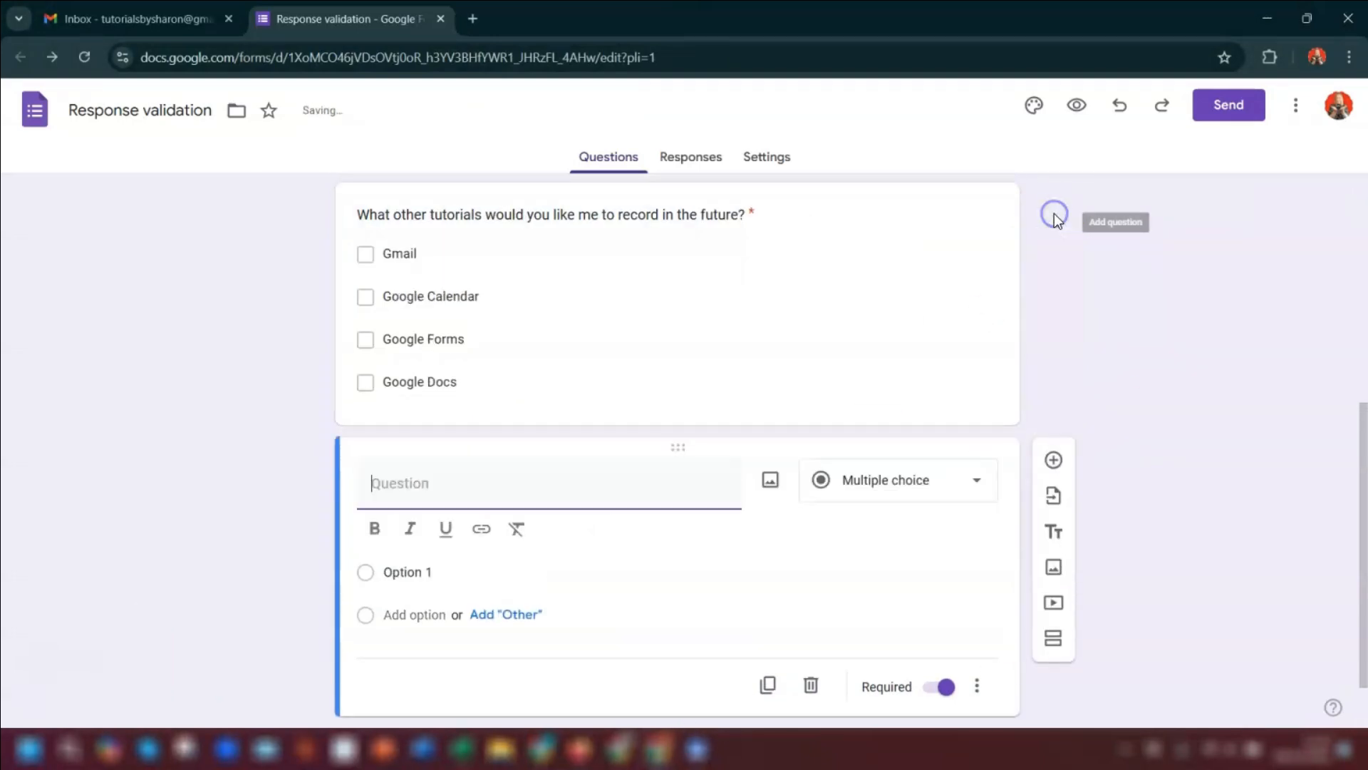
pyautogui.click(859, 426)
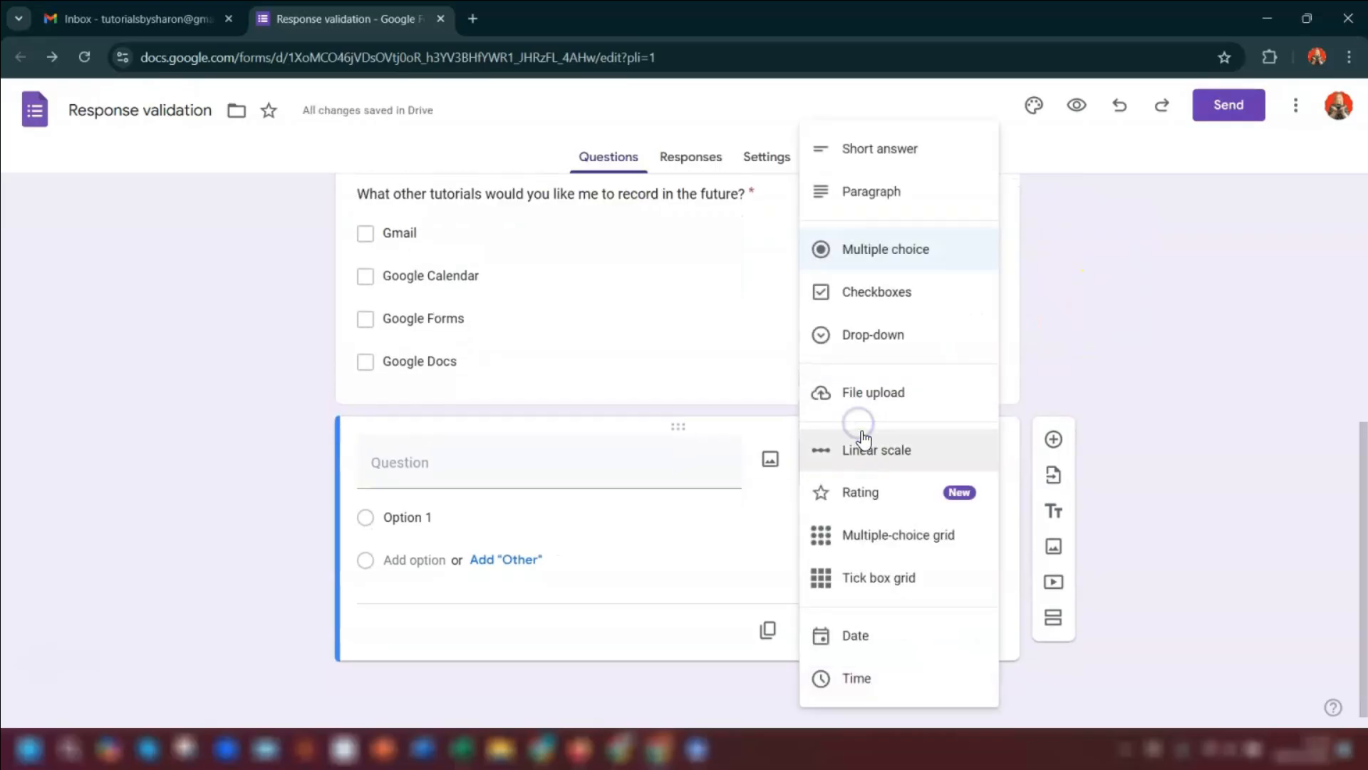
pyautogui.click(900, 536)
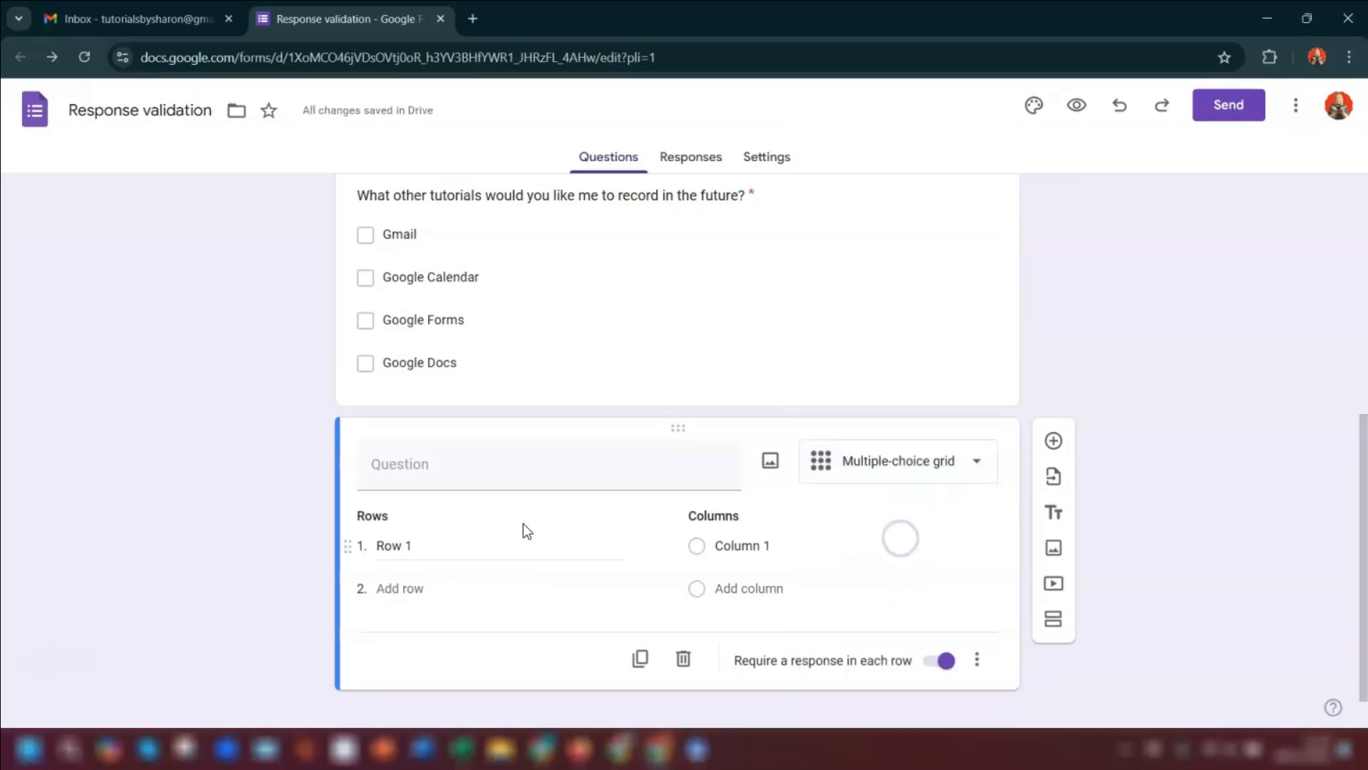
pyautogui.click(426, 475)
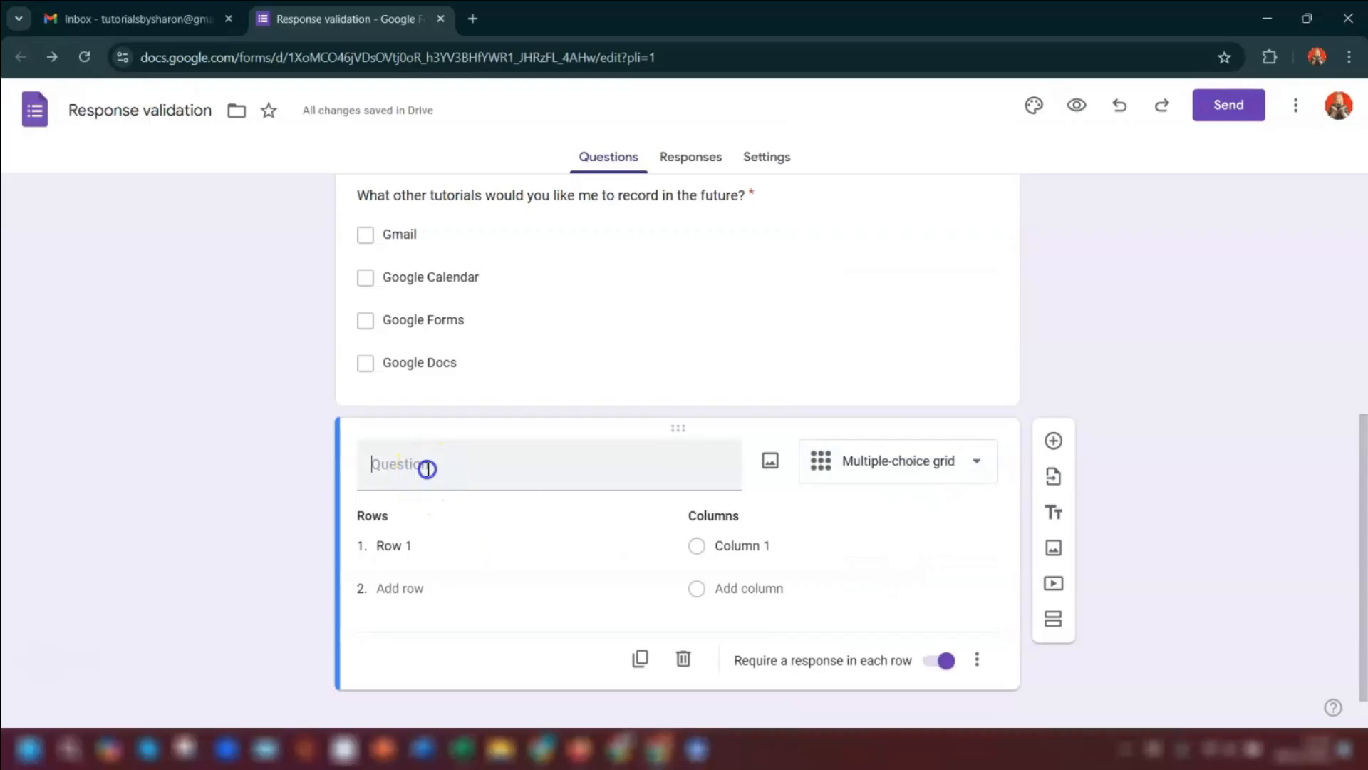
pyautogui.write('How did')
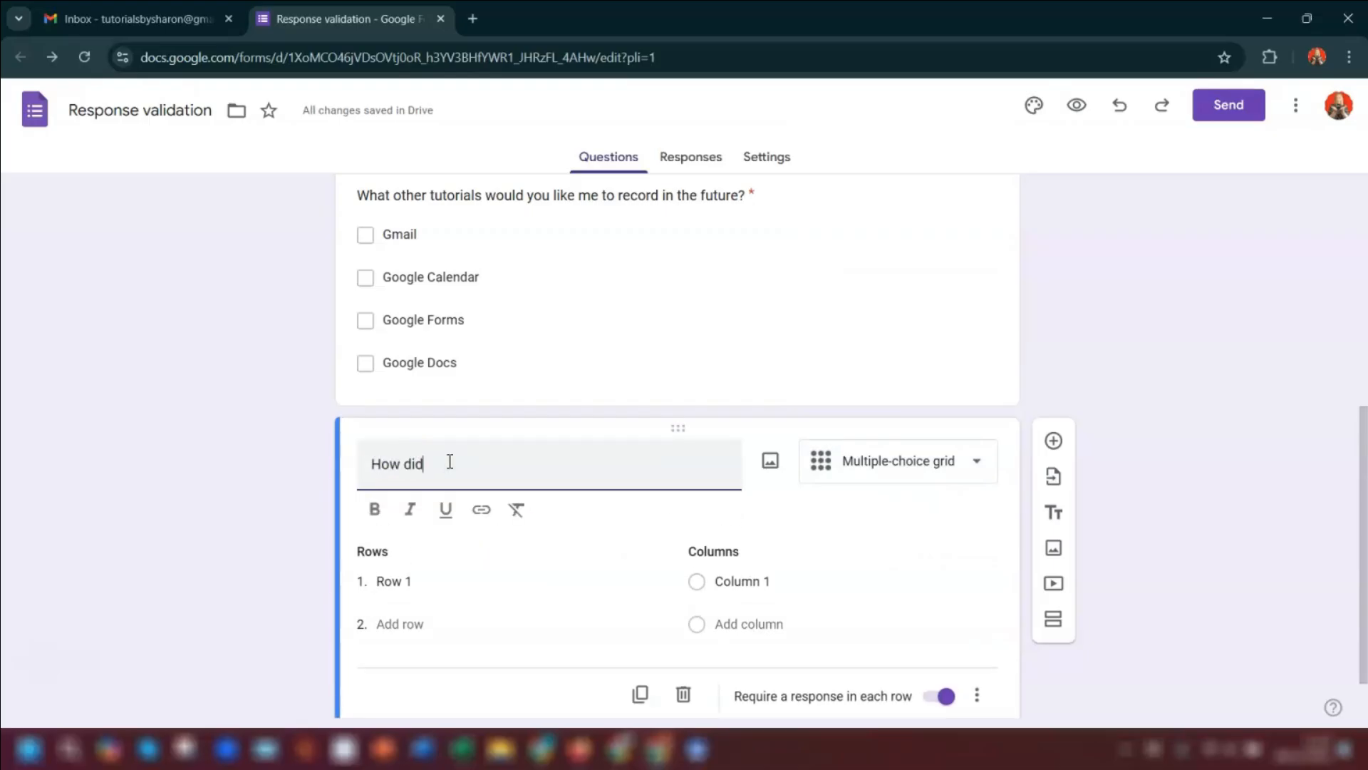
pyautogui.write(' you find the')
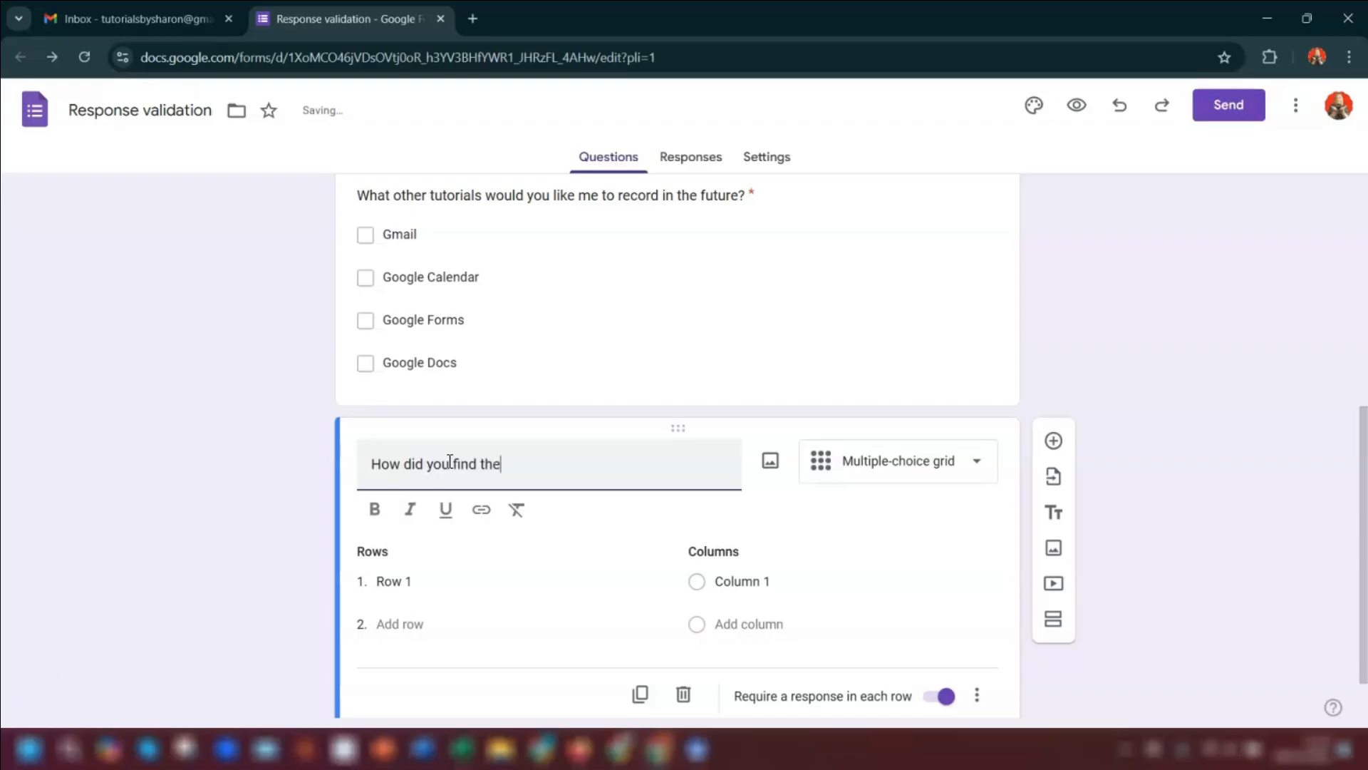
pyautogui.write(' following:')
# Give the grid question the rows Video quality, Sound quality, Step-by-step instructions and Overall video production.
pyautogui.scroll(-1, 499, 458)
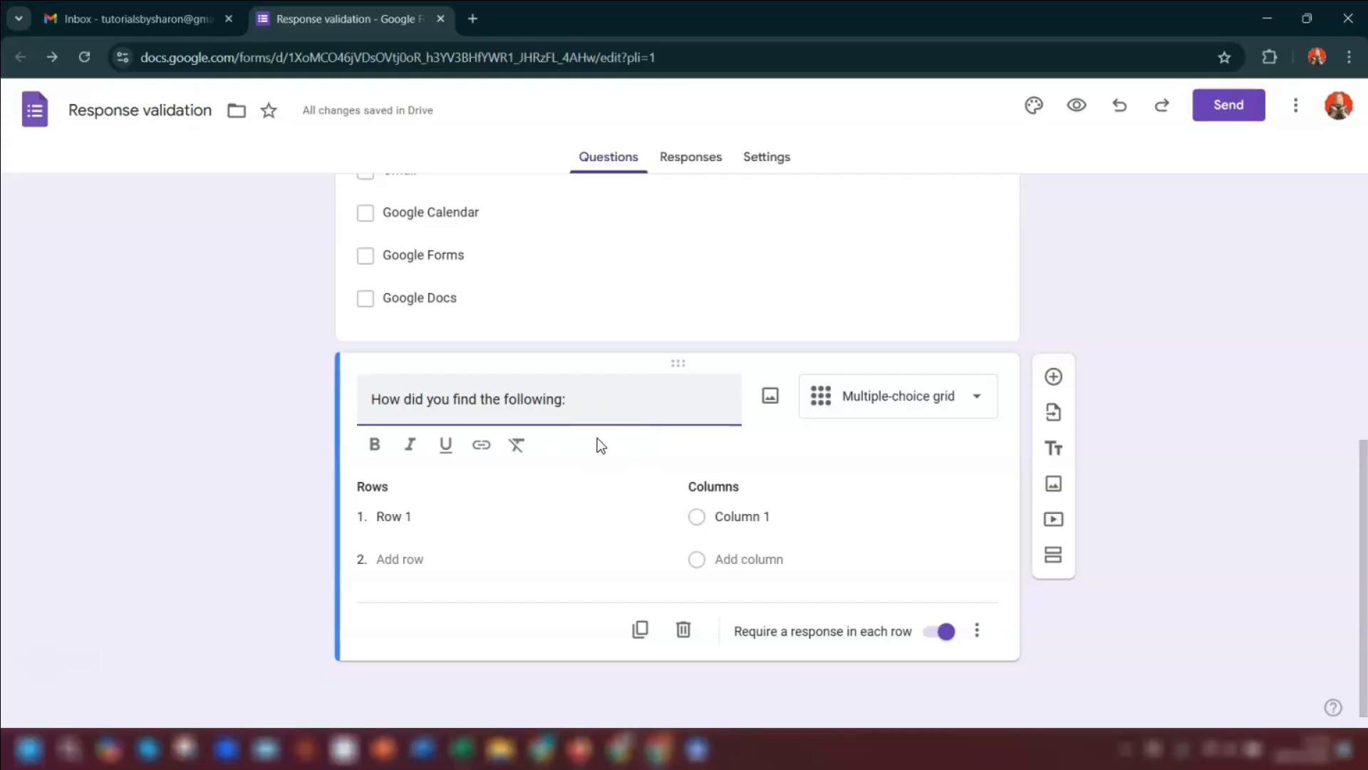
pyautogui.click(413, 517)
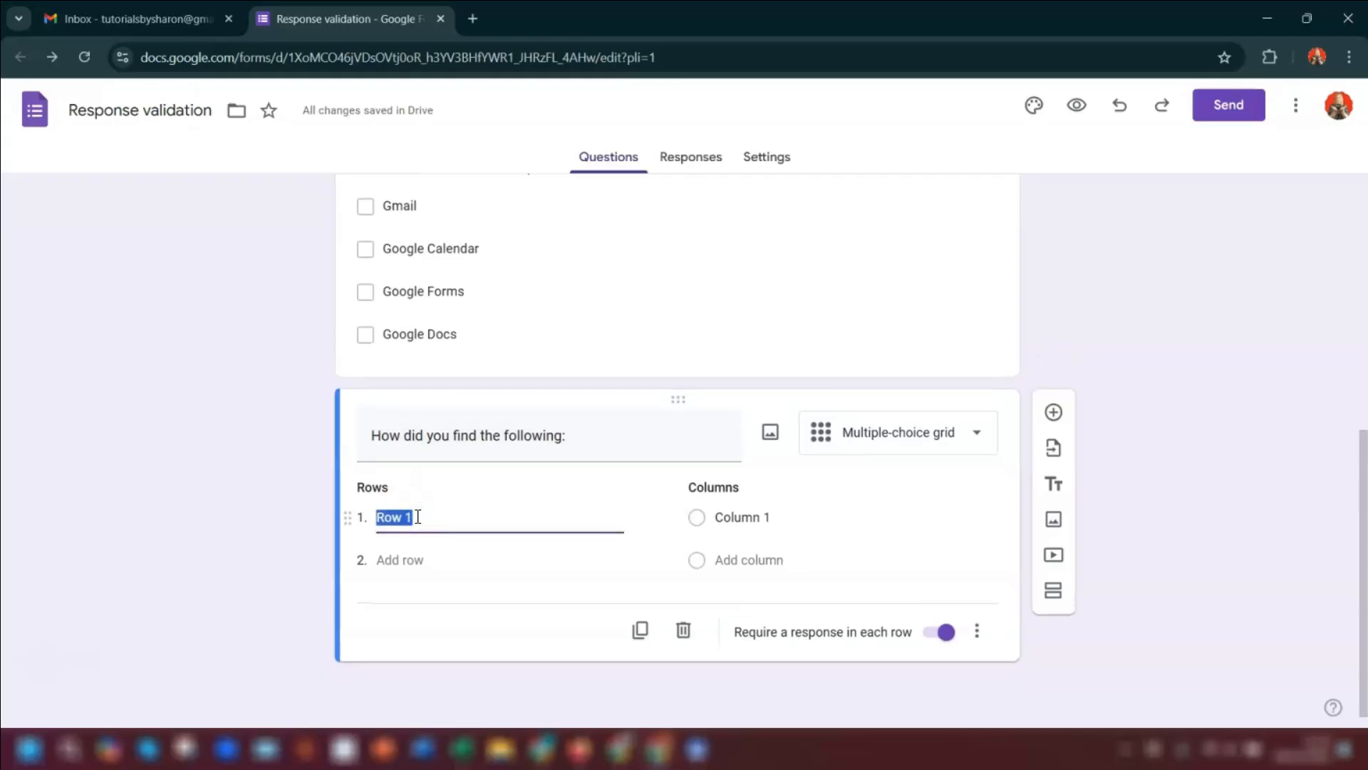
pyautogui.write('Video quality Sound quality Step-by-step instructions Overall video production')
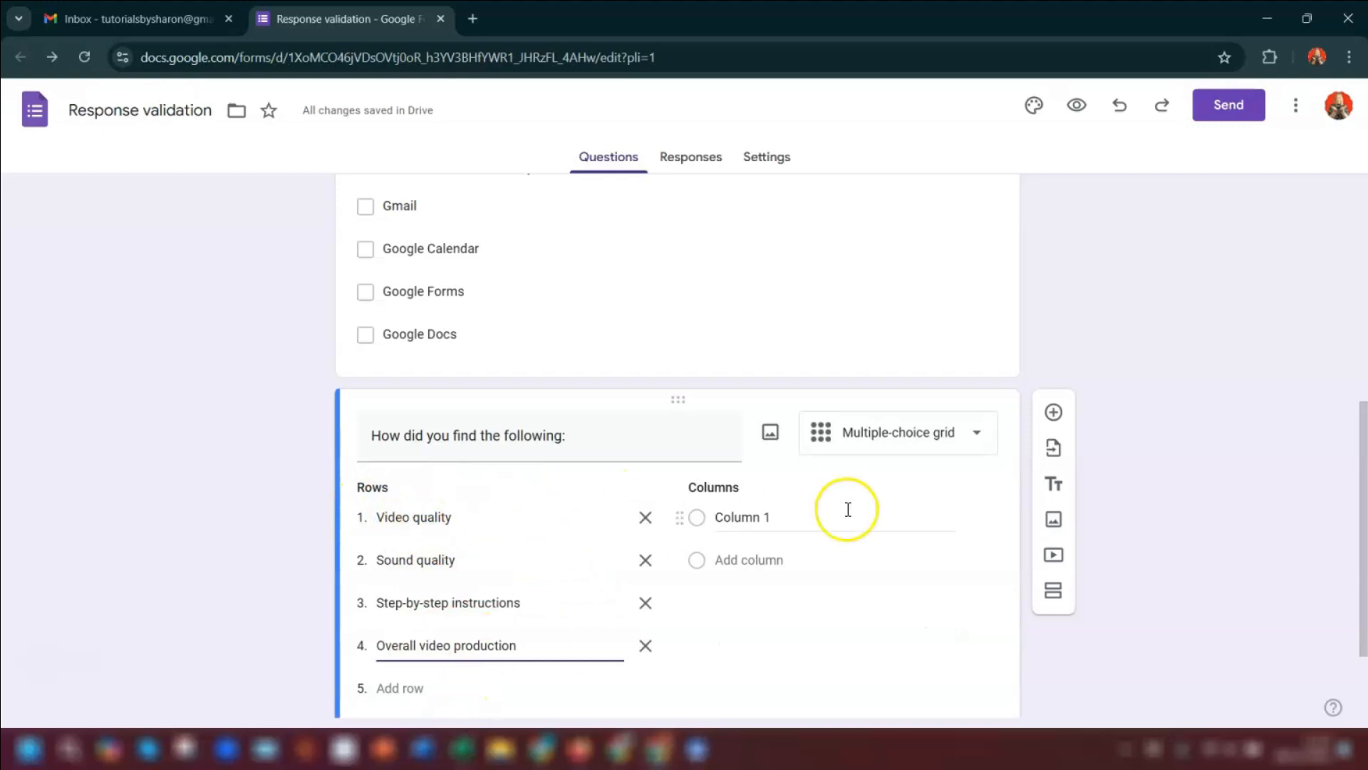
# Give the grid question the columns Very good, Good, Okay, Bad and Very bad.
pyautogui.click(783, 523)
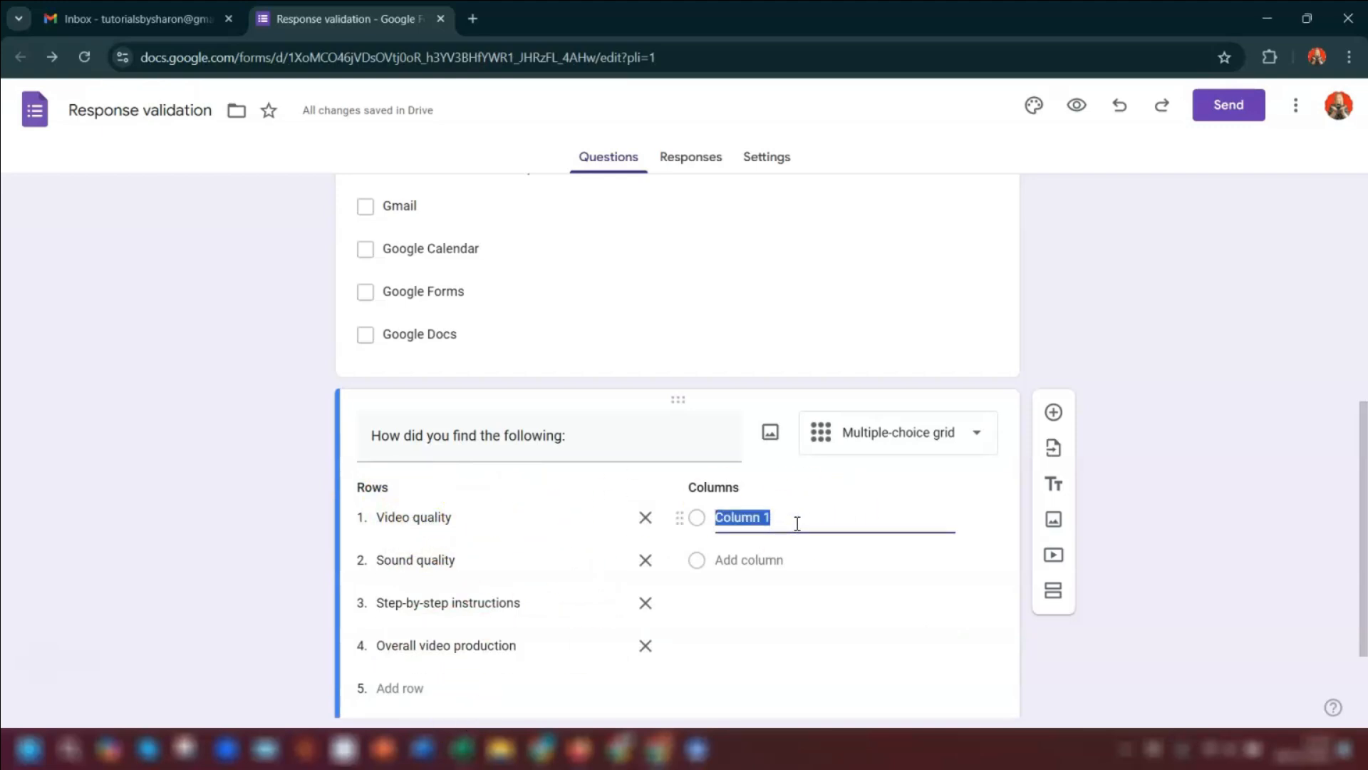
pyautogui.write('Very good')
pyautogui.press('Return')
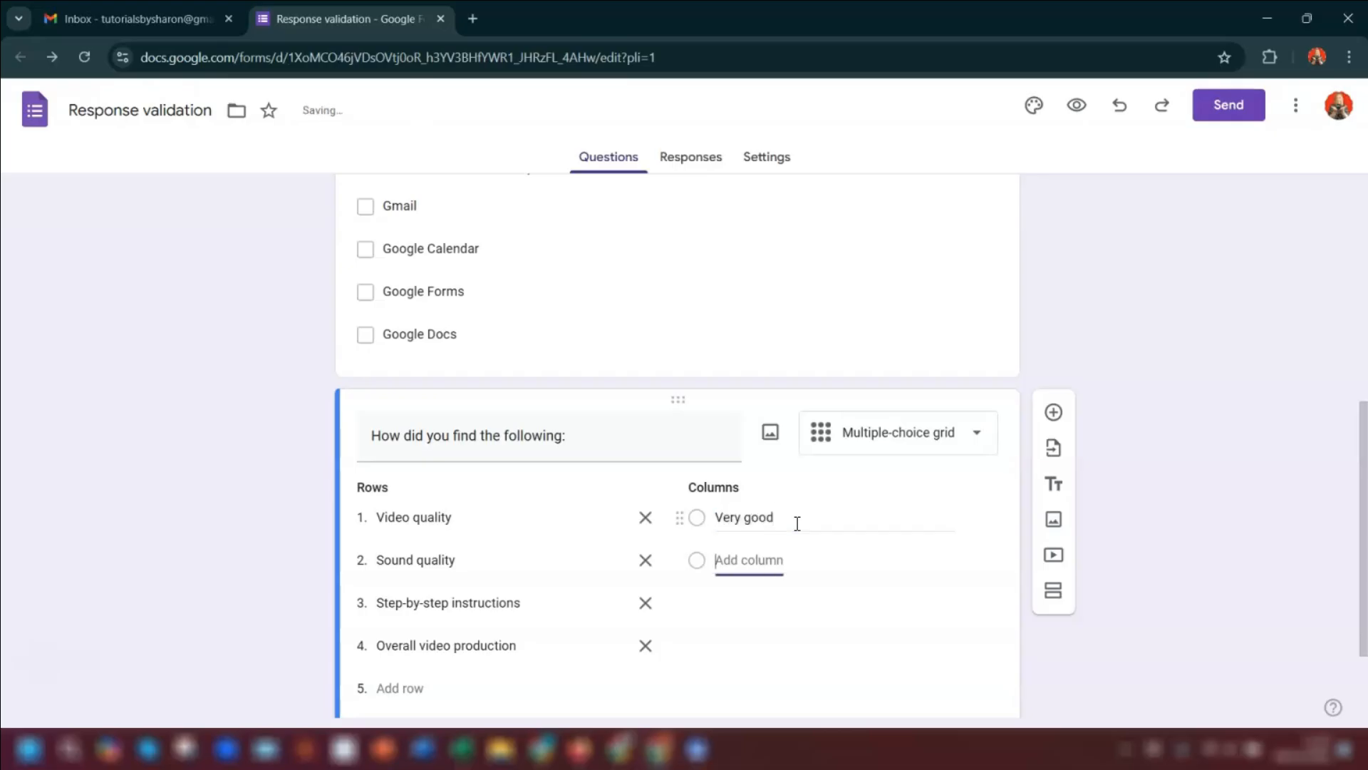
pyautogui.write('Good')
pyautogui.press('Tab')
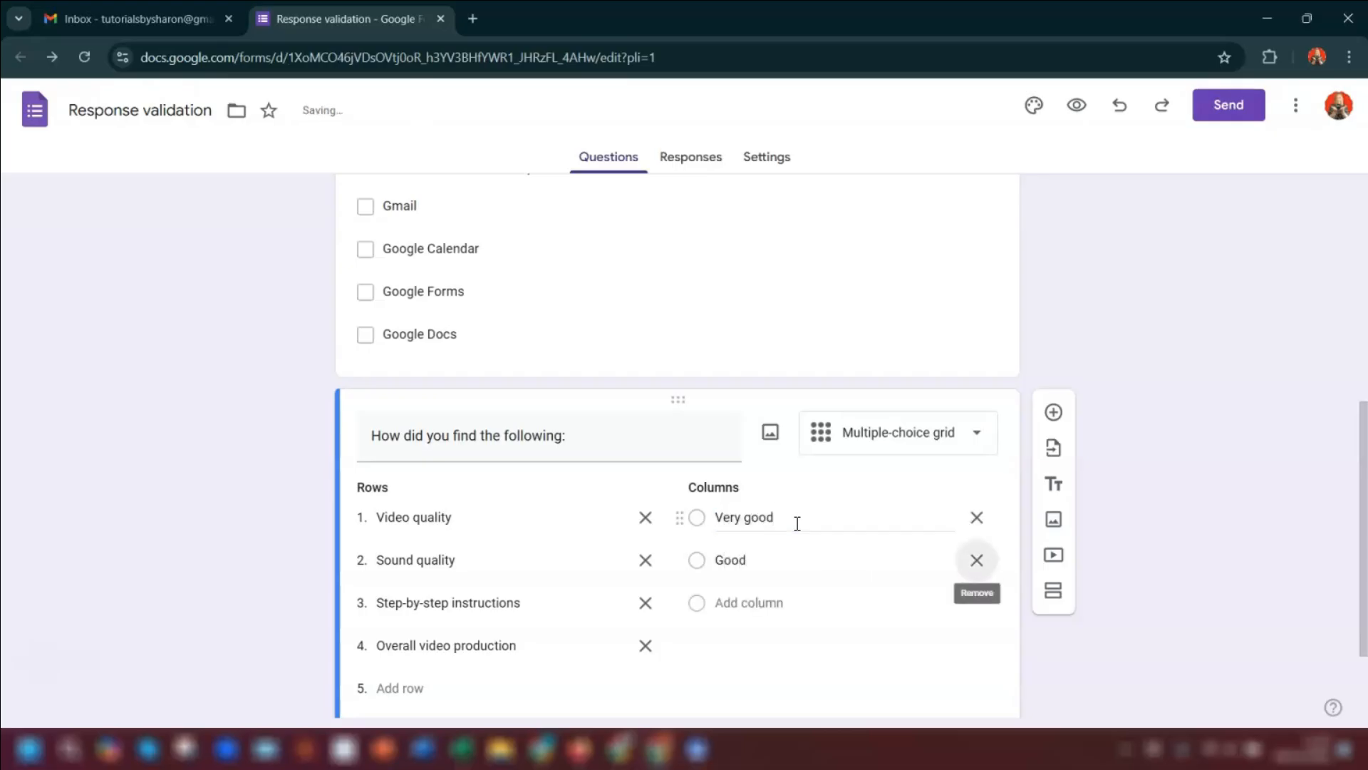
pyautogui.press('Tab')
pyautogui.write('Okay')
pyautogui.press('Tab')
pyautogui.press('Tab')
pyautogui.write('Bad')
pyautogui.press('Tab')
pyautogui.press('Tab')
pyautogui.write('Very')
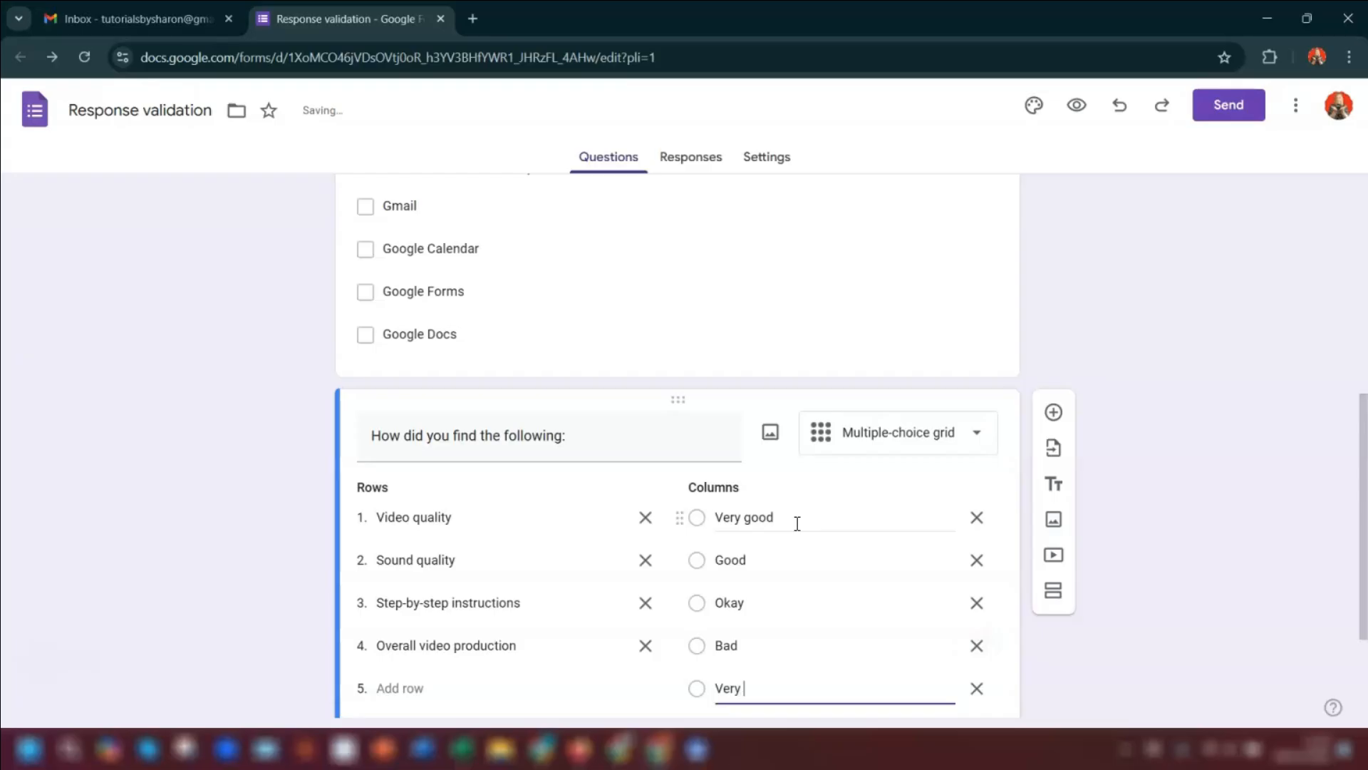
pyautogui.scroll(-3, 1036, 434)
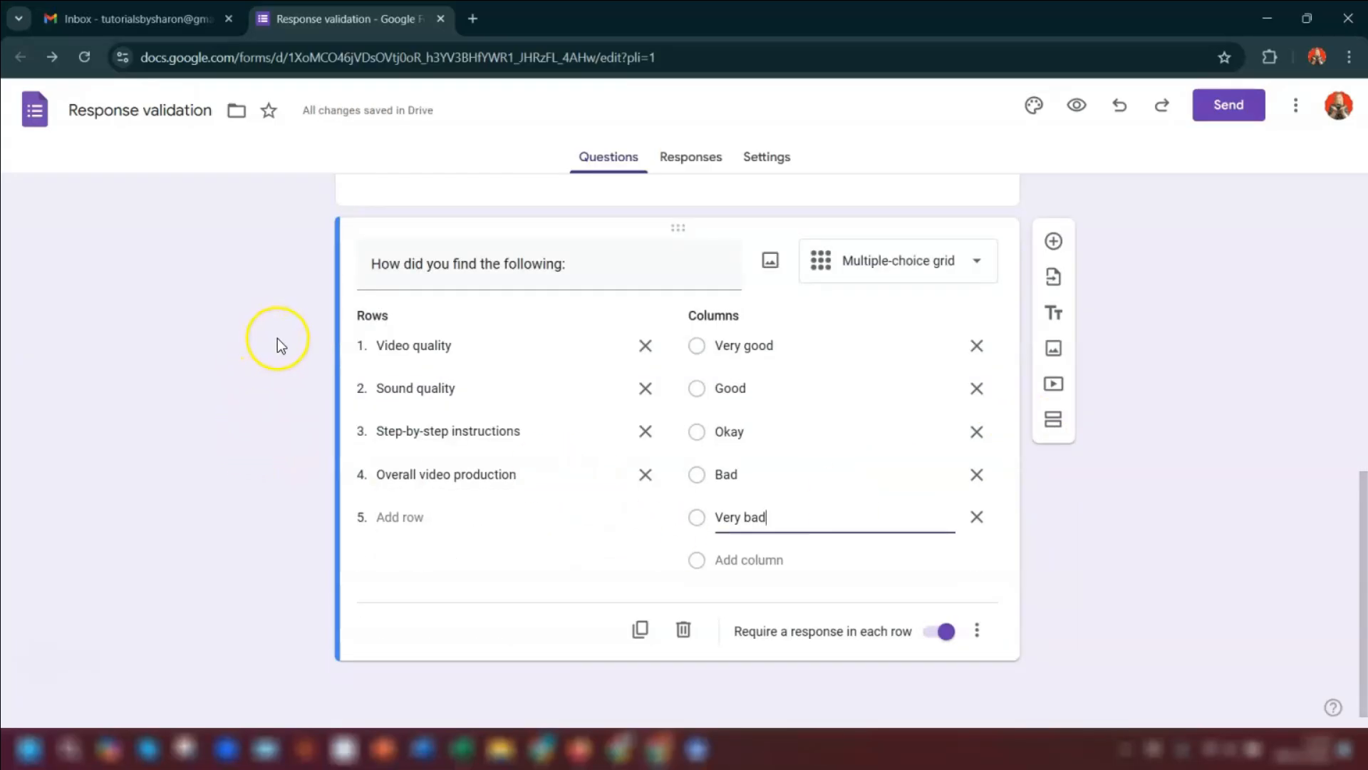
pyautogui.click(274, 362)
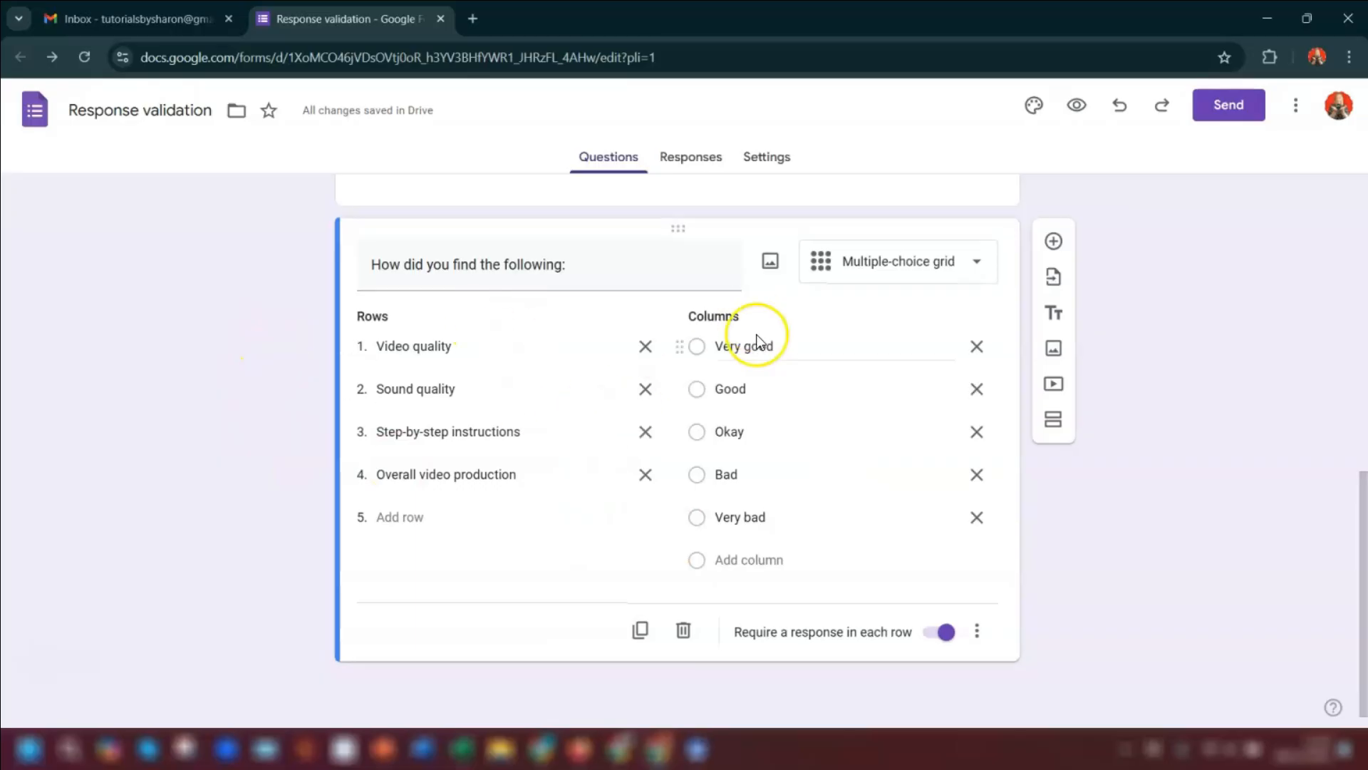
# Limit the "How did you find the following:" grid question to one response per column.
pyautogui.click(978, 630)
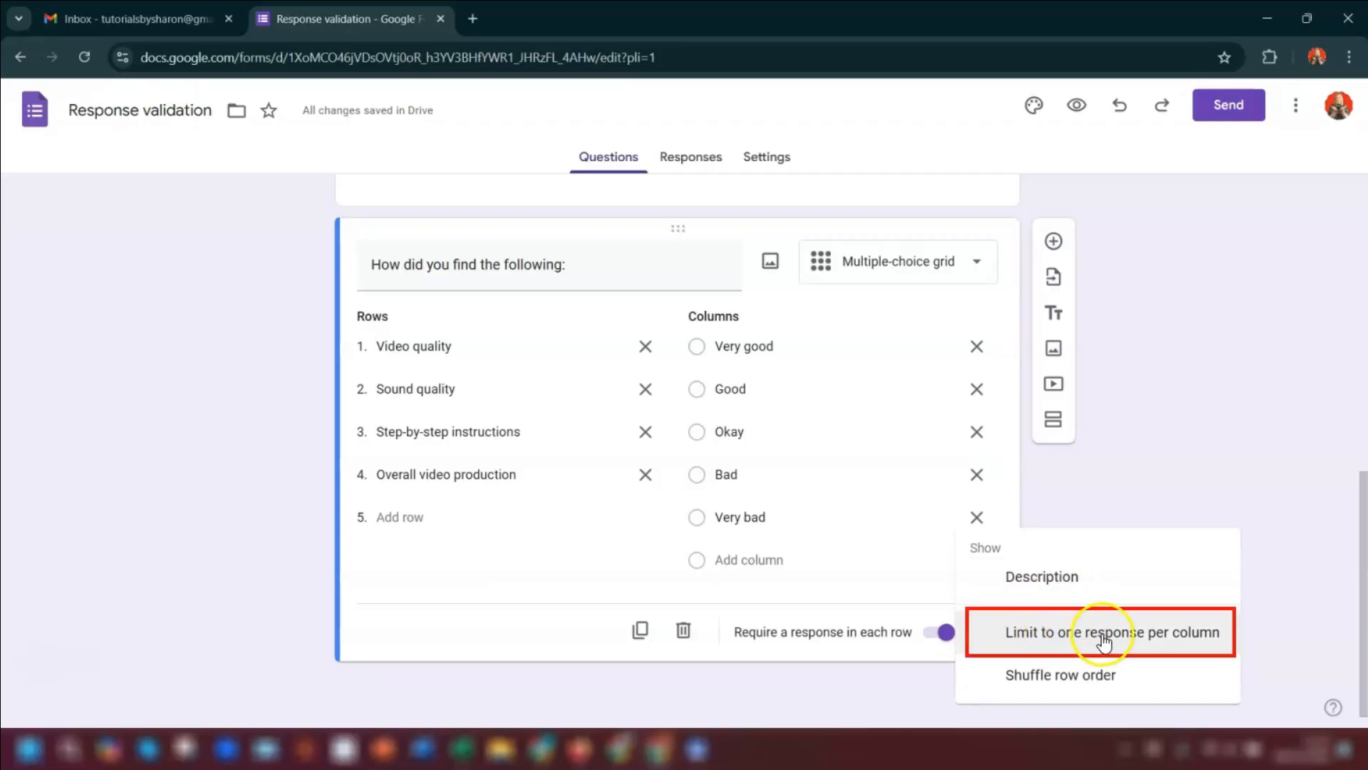
pyautogui.click(1142, 632)
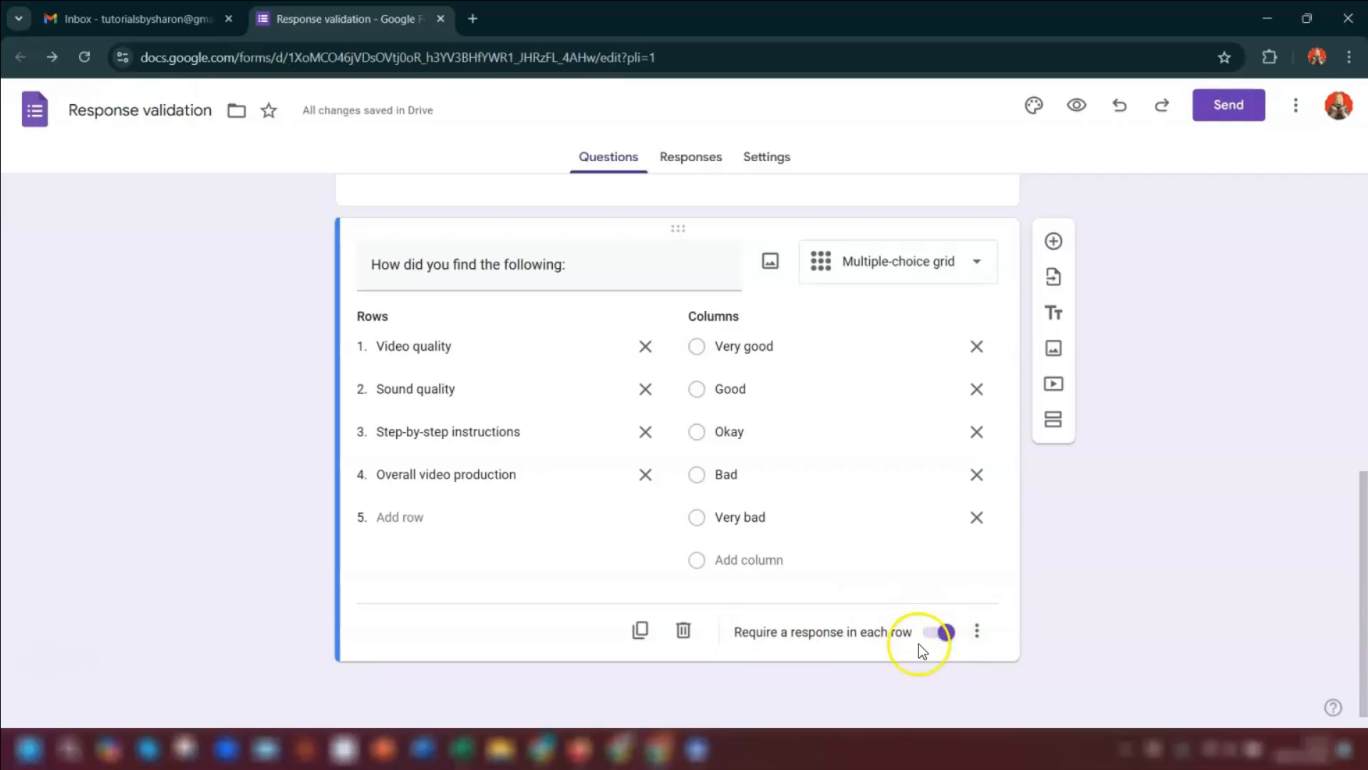
# Preview the form, test the grid question by rating all four rows Very good, and close the preview.
pyautogui.click(1078, 107)
pyautogui.scroll(-2, 1020, 320)
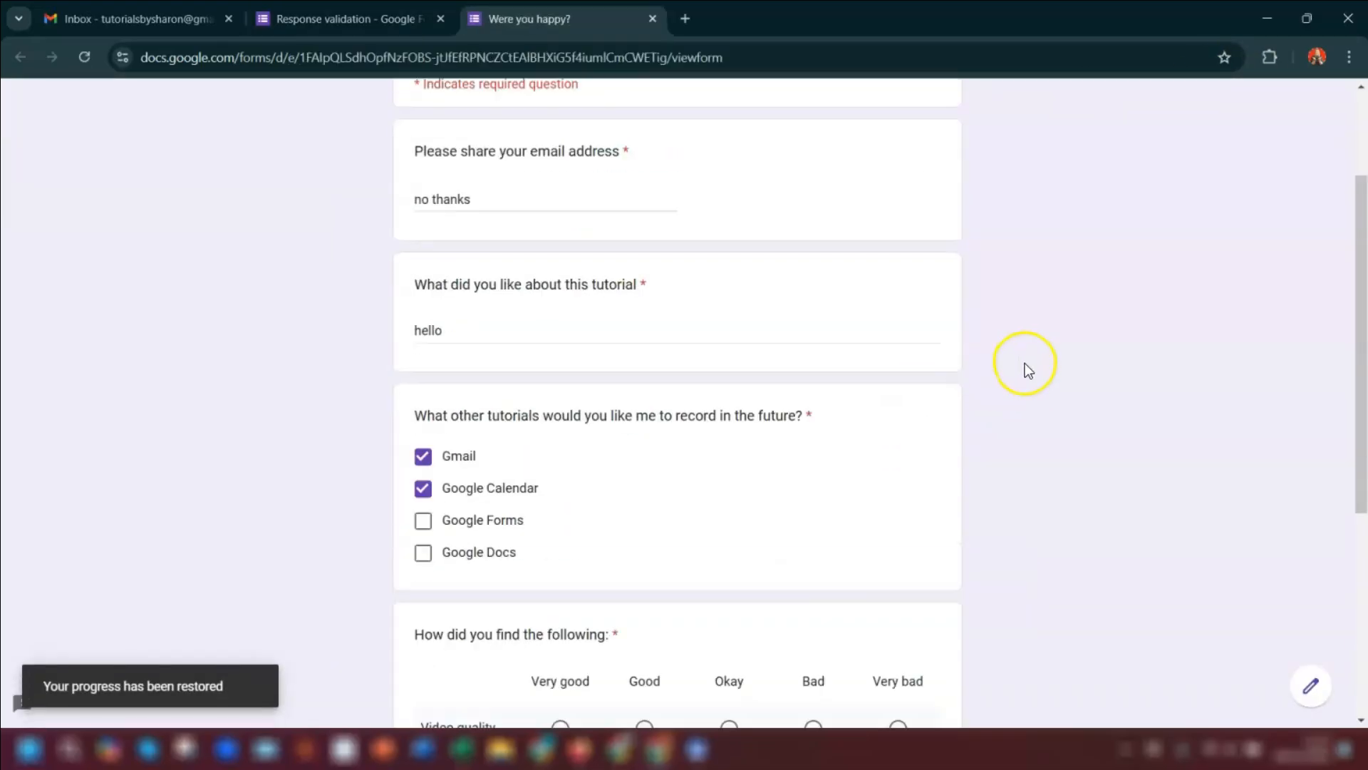
pyautogui.scroll(-5, 1025, 371)
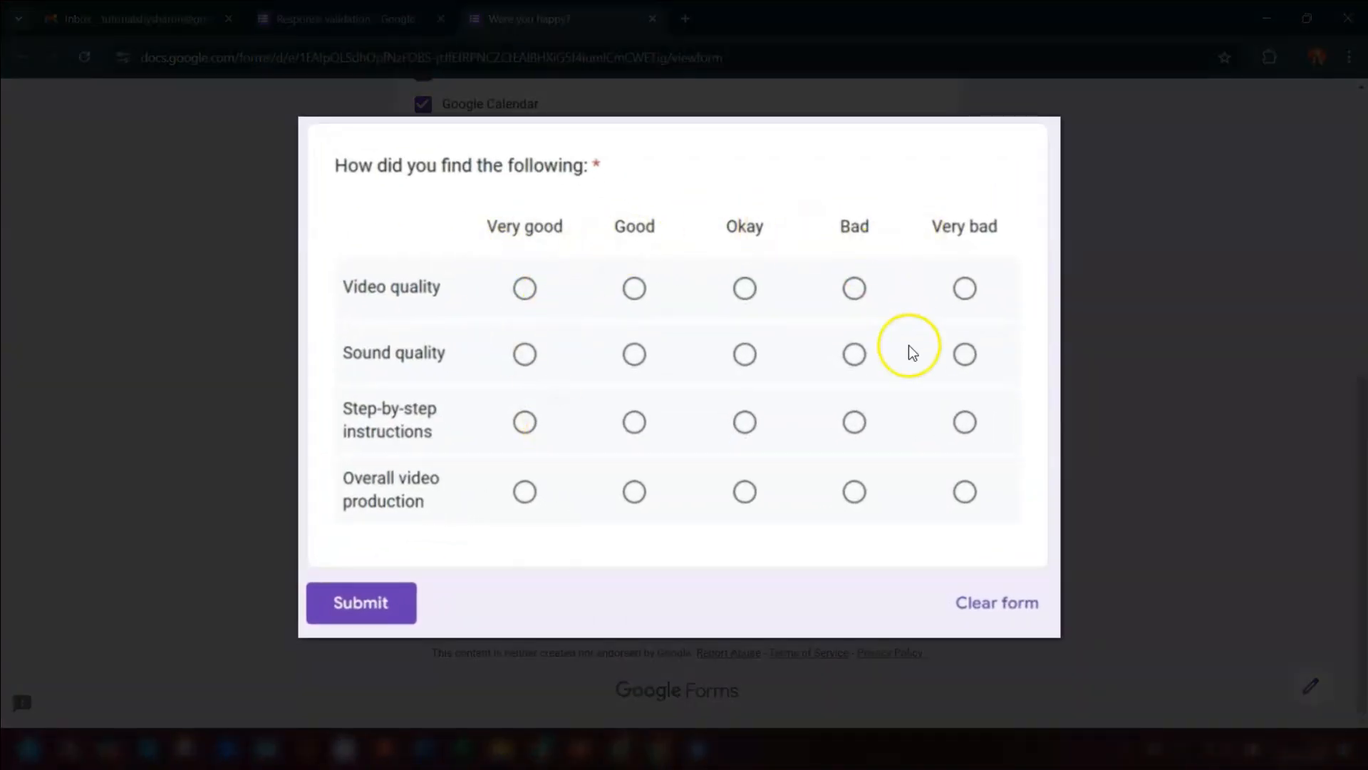
pyautogui.click(524, 291)
pyautogui.click(525, 355)
pyautogui.click(525, 419)
pyautogui.click(524, 499)
pyautogui.click(525, 355)
pyautogui.click(519, 508)
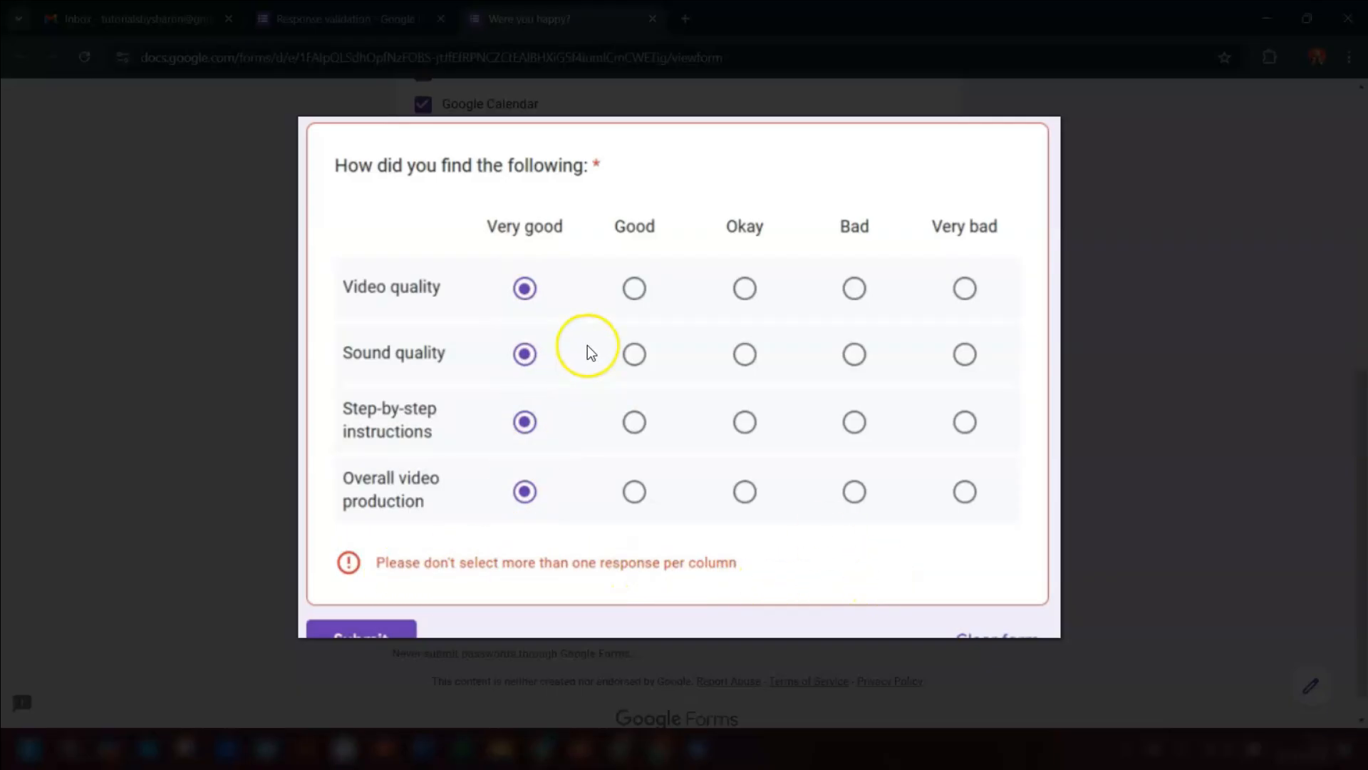
pyautogui.click(634, 355)
pyautogui.click(745, 426)
pyautogui.click(853, 493)
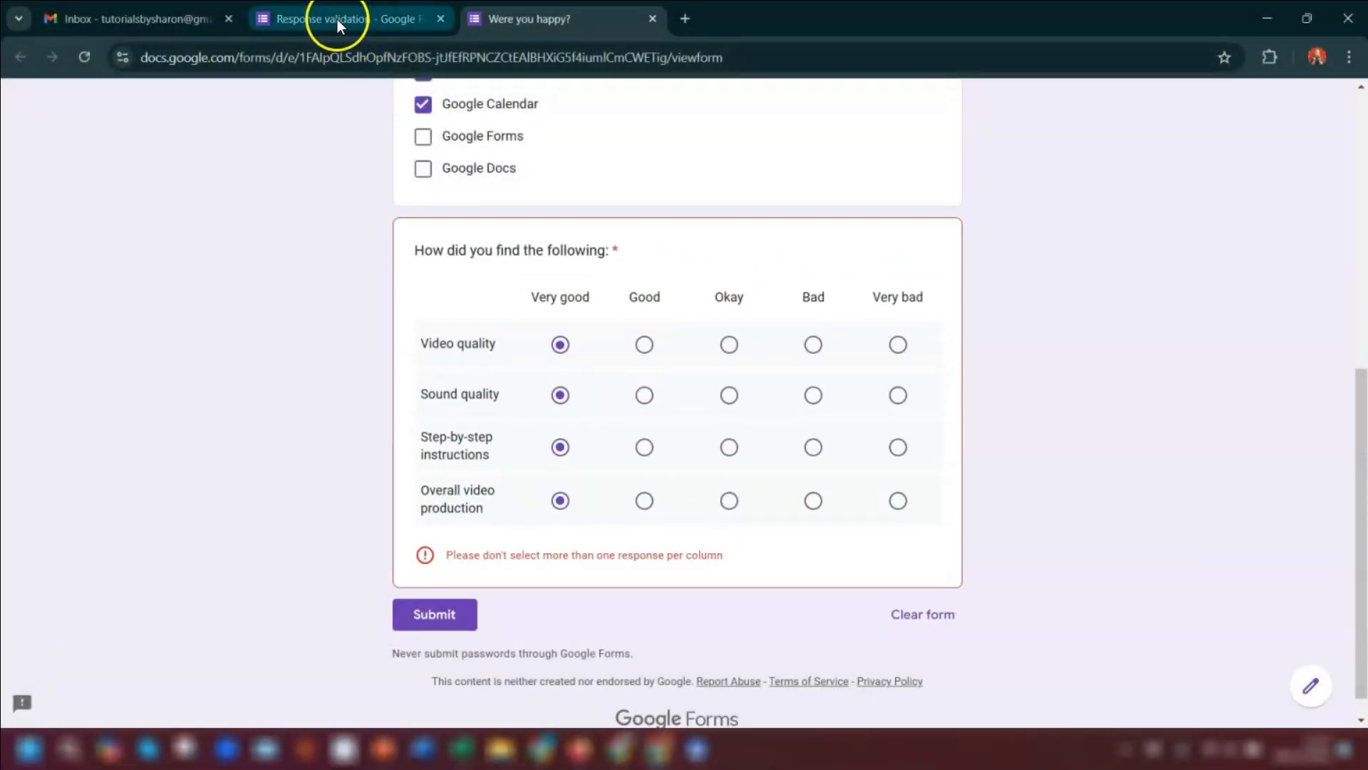
pyautogui.click(337, 19)
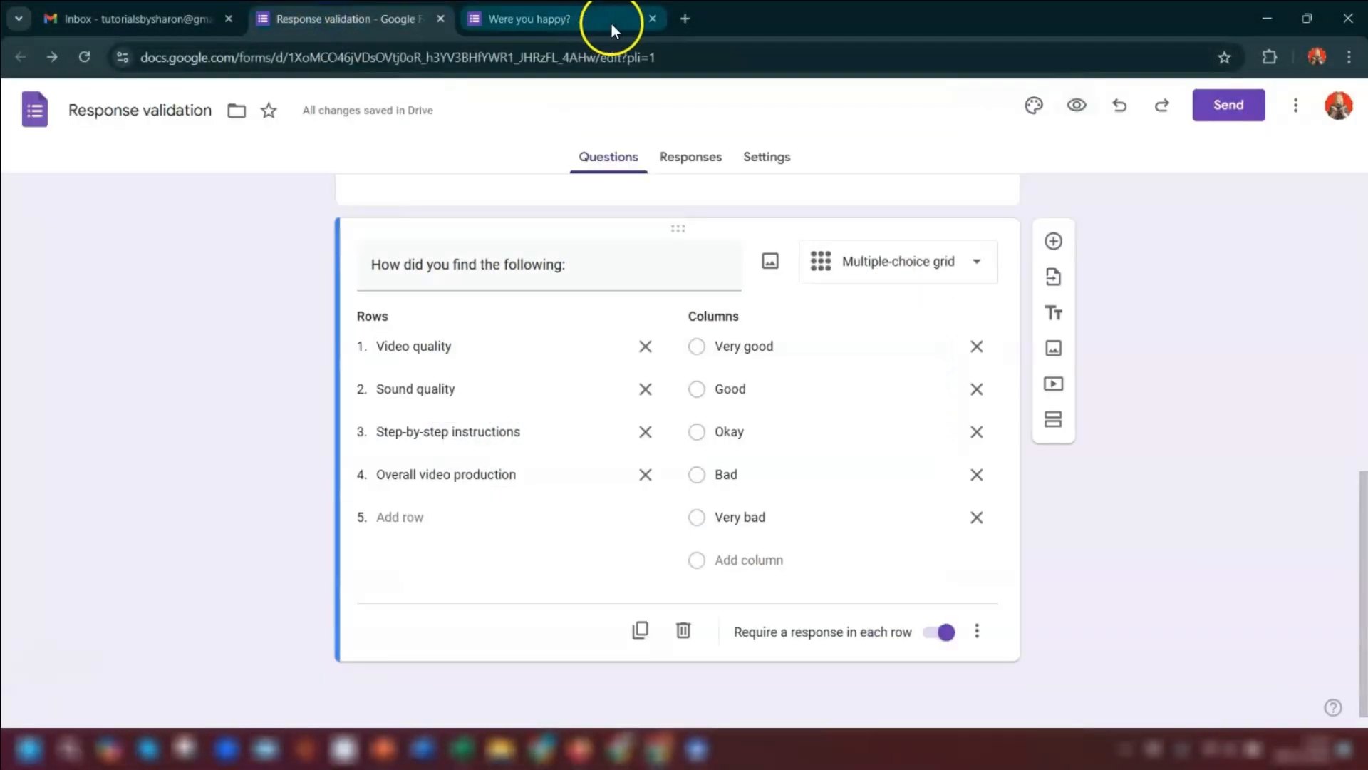
pyautogui.click(653, 19)
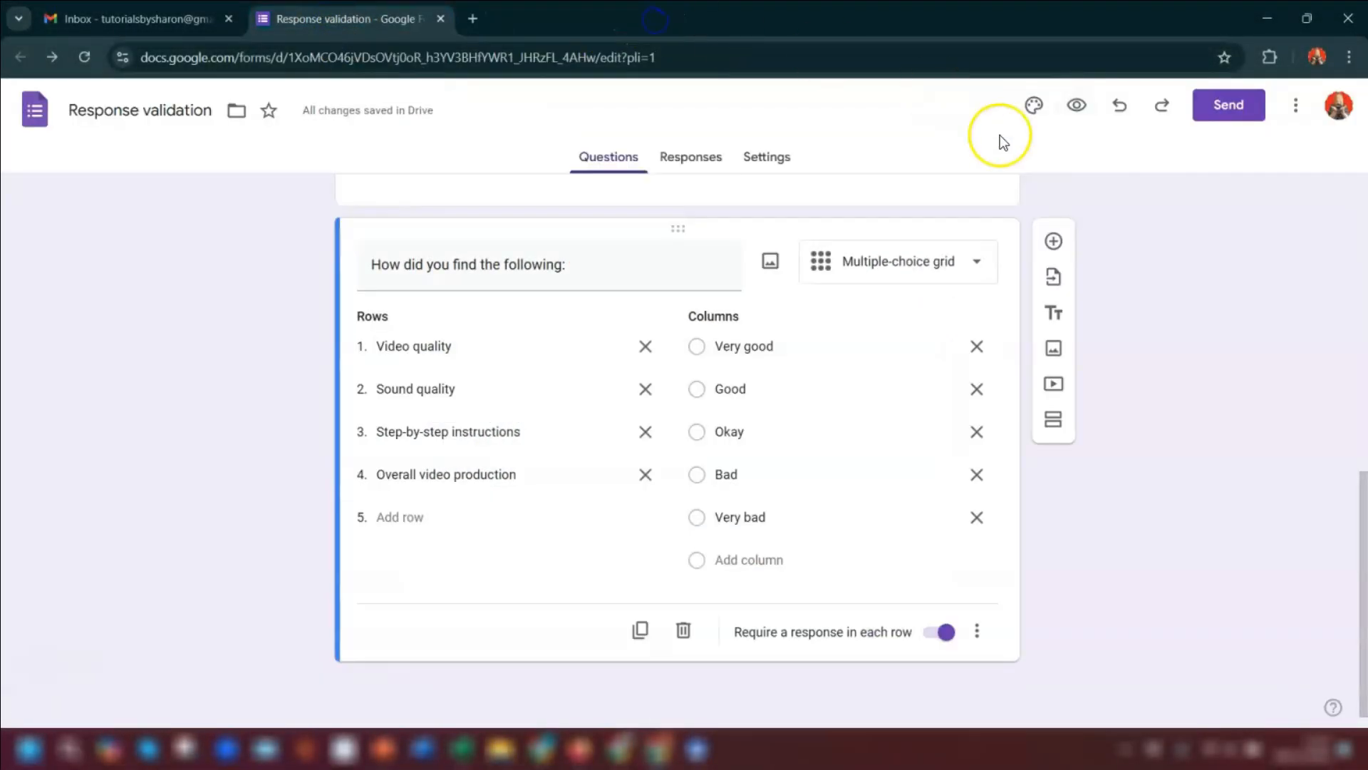
# Turn off the grid question's limit of one response per column and check its answers in the form preview.
pyautogui.click(978, 641)
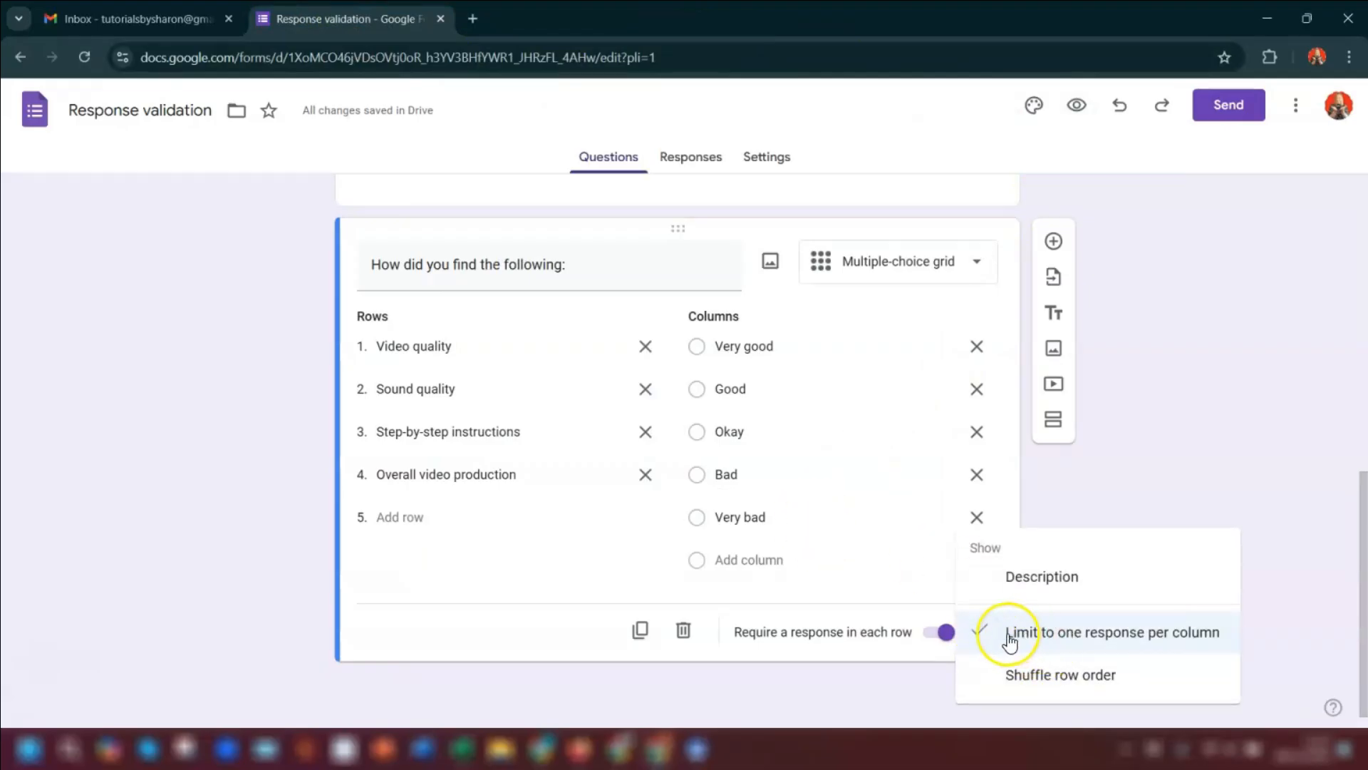
pyautogui.click(1081, 644)
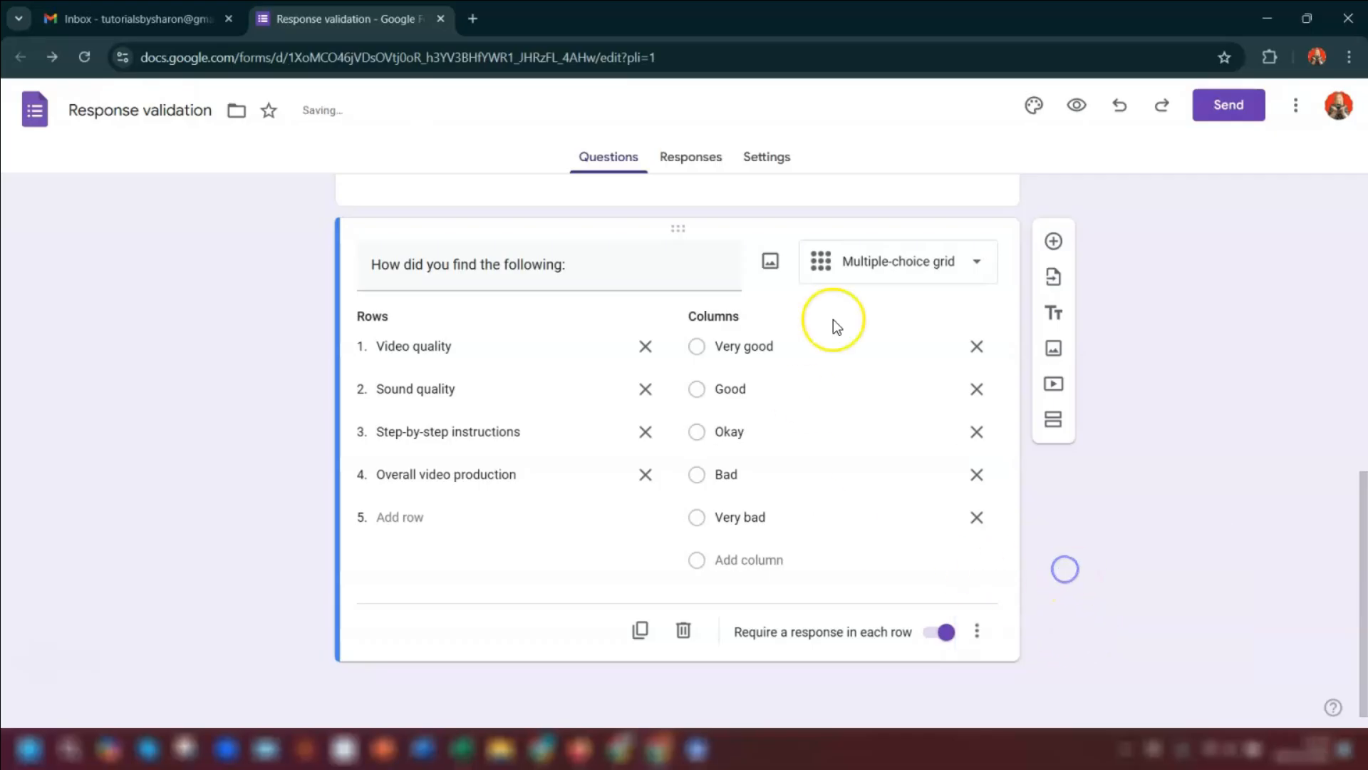
pyautogui.click(1078, 105)
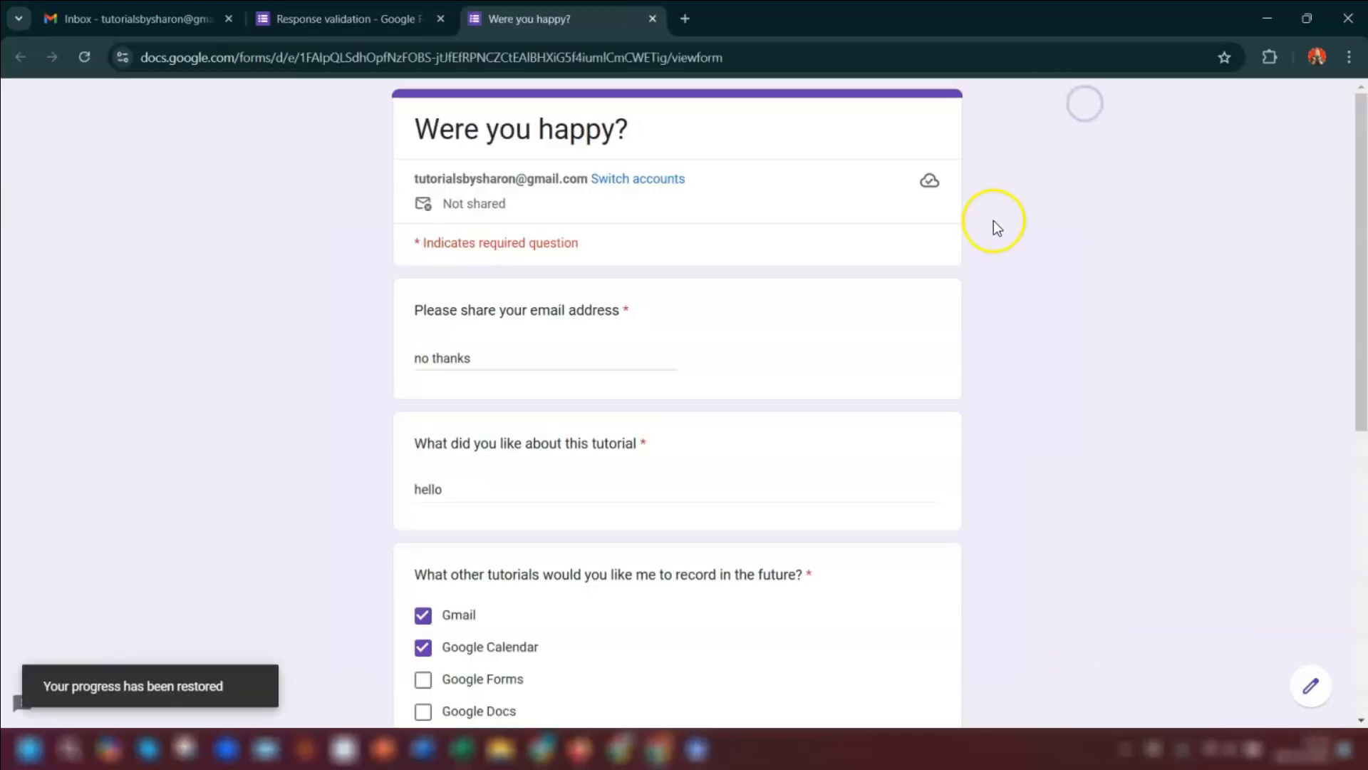
pyautogui.scroll(-7, 994, 226)
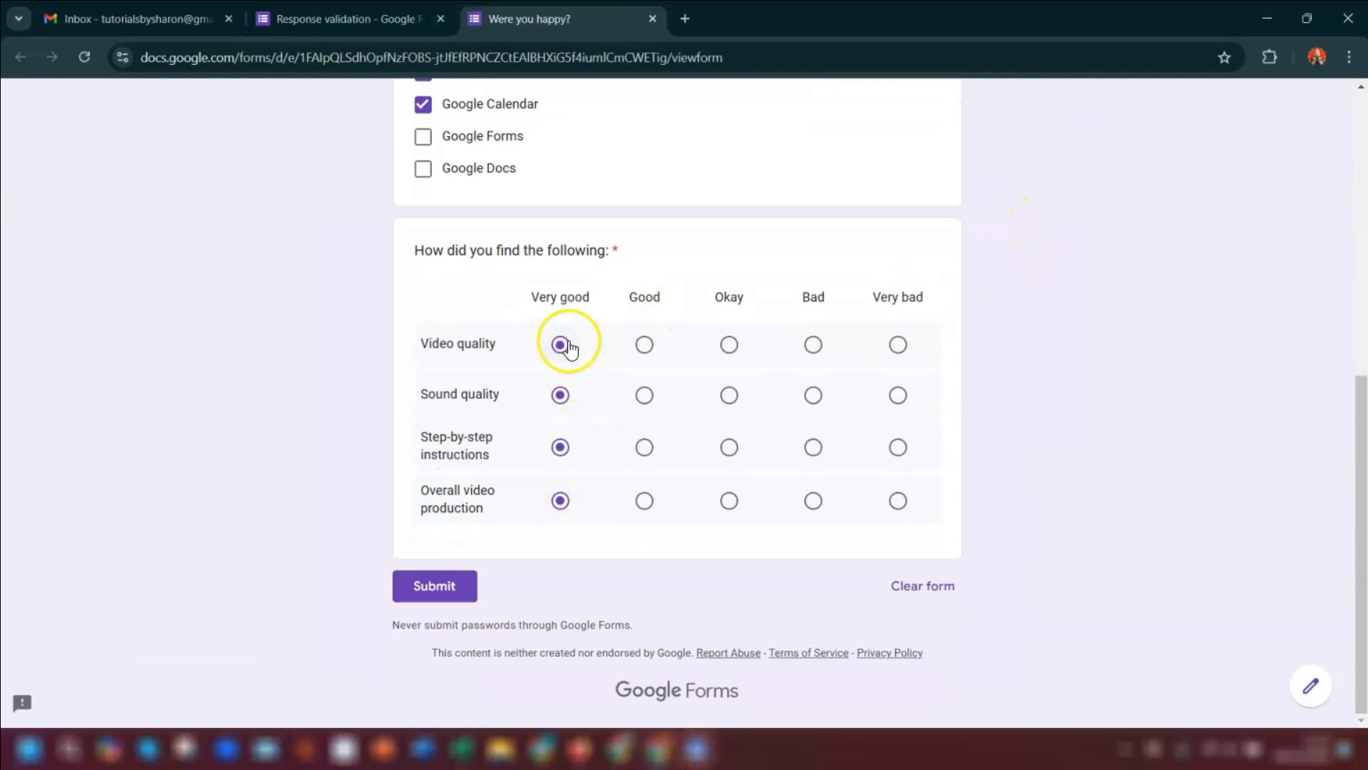
pyautogui.hotkey('ctrl', 'w')
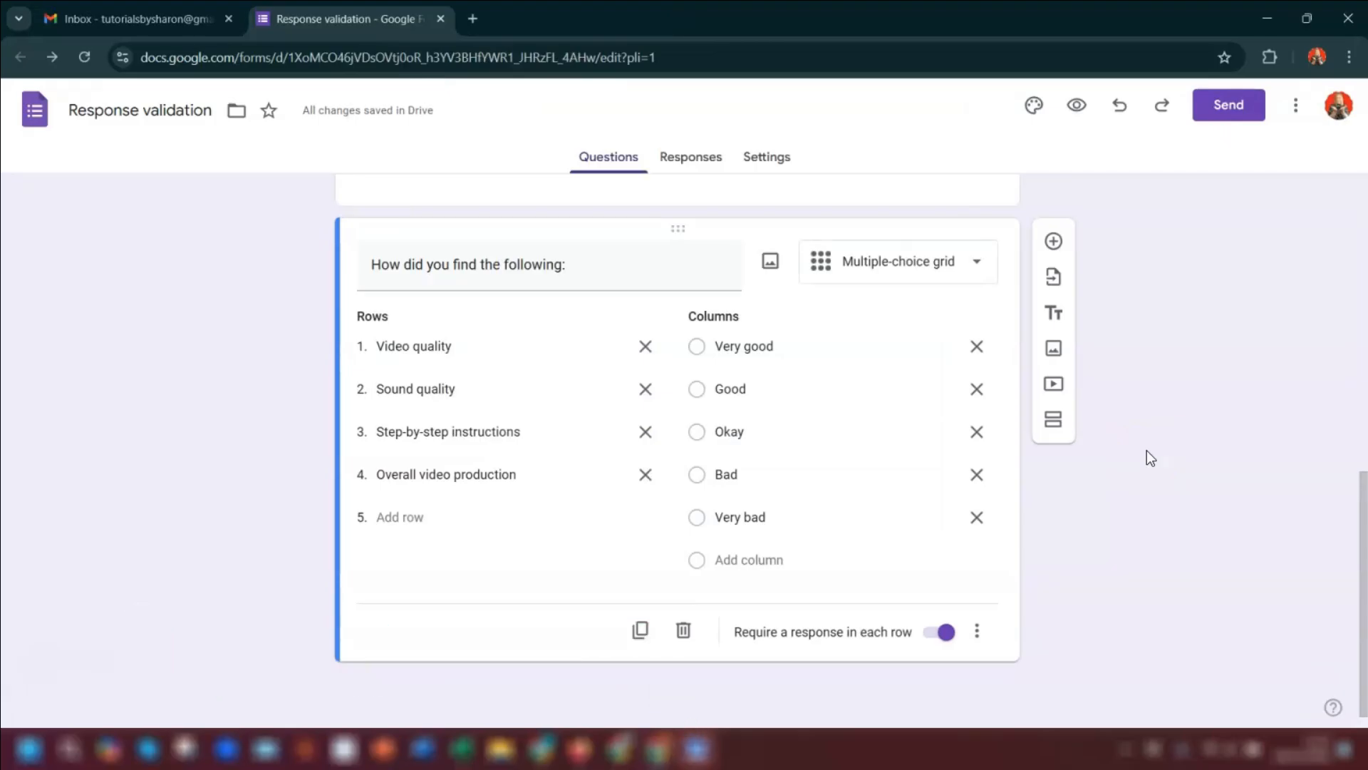
# Change the "How did you find the following:" question from a multiple-choice grid to a tick box grid.
pyautogui.click(889, 261)
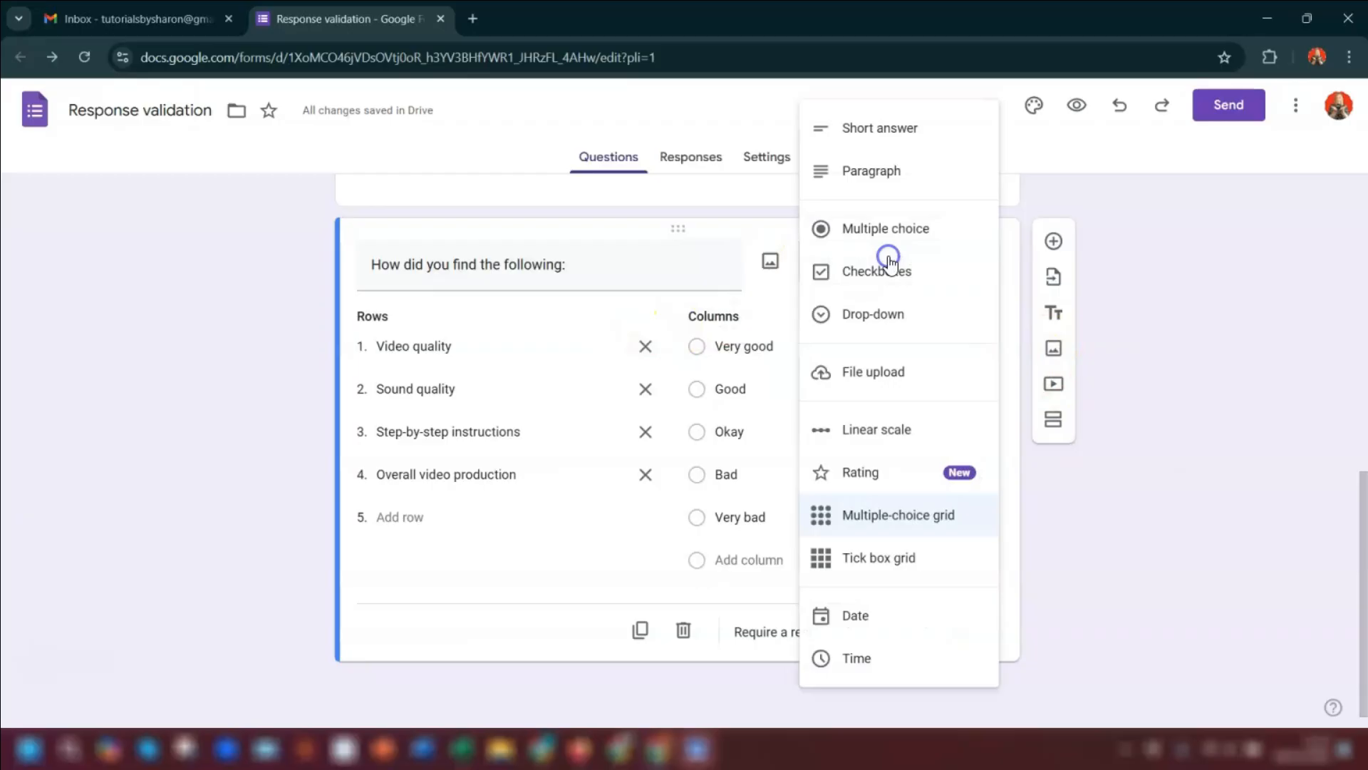
pyautogui.click(886, 566)
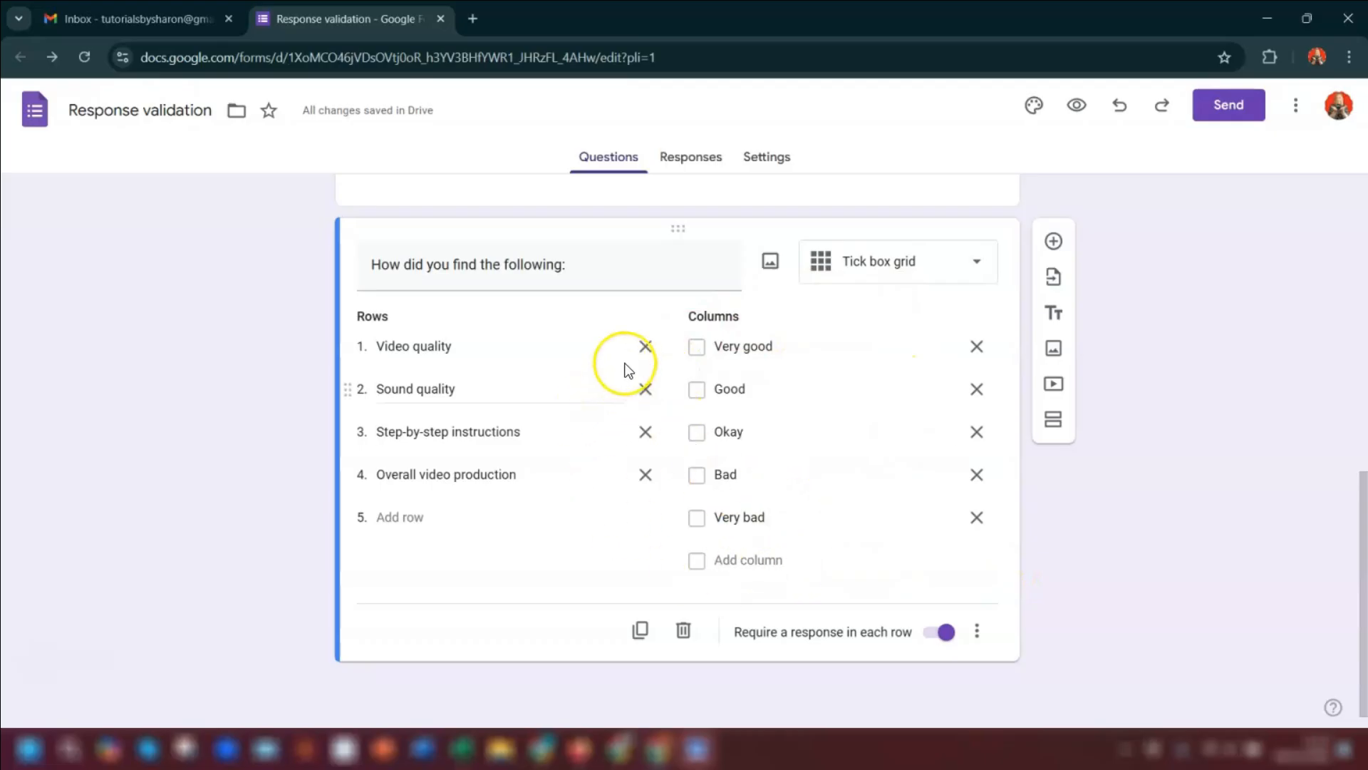
# Check the tick box grid's additional options, and in the form preview tick Good and Okay as extra answers for Video quality.
pyautogui.click(978, 631)
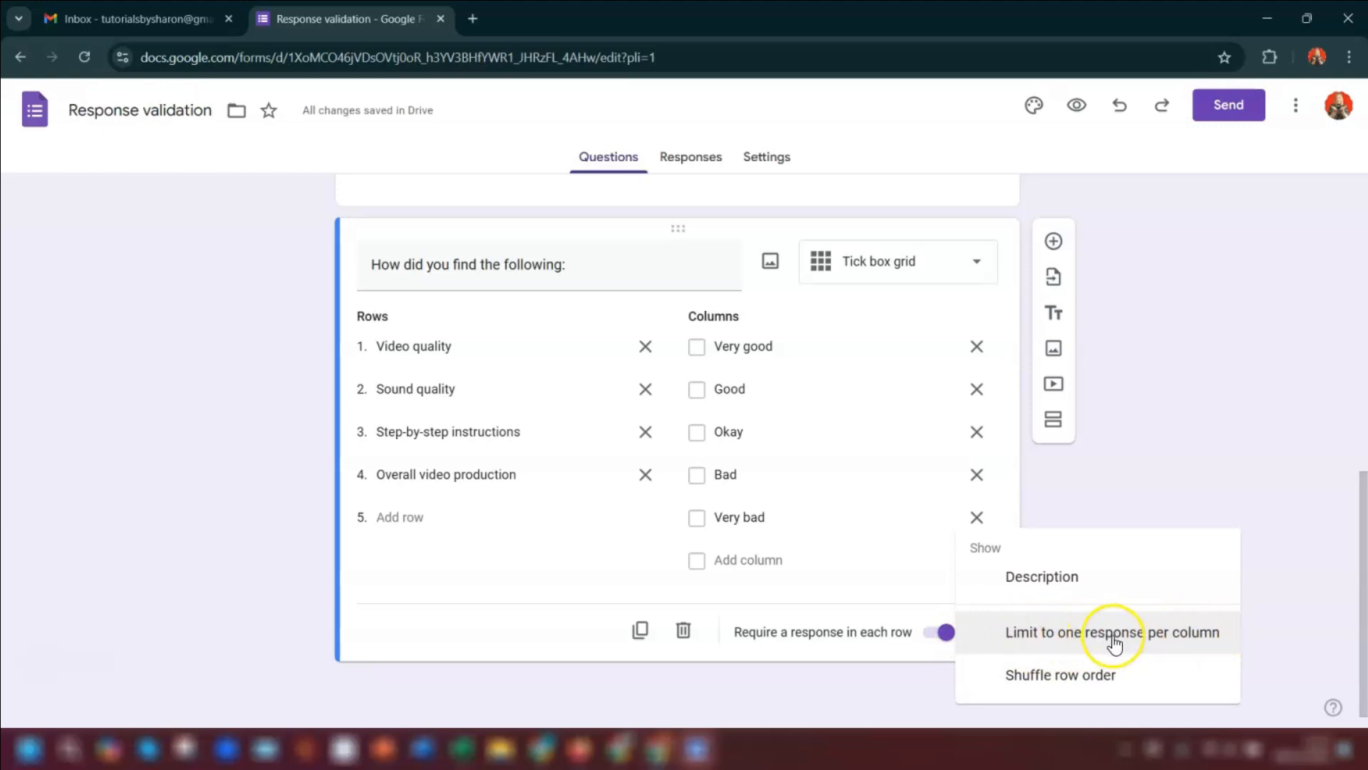
pyautogui.click(787, 677)
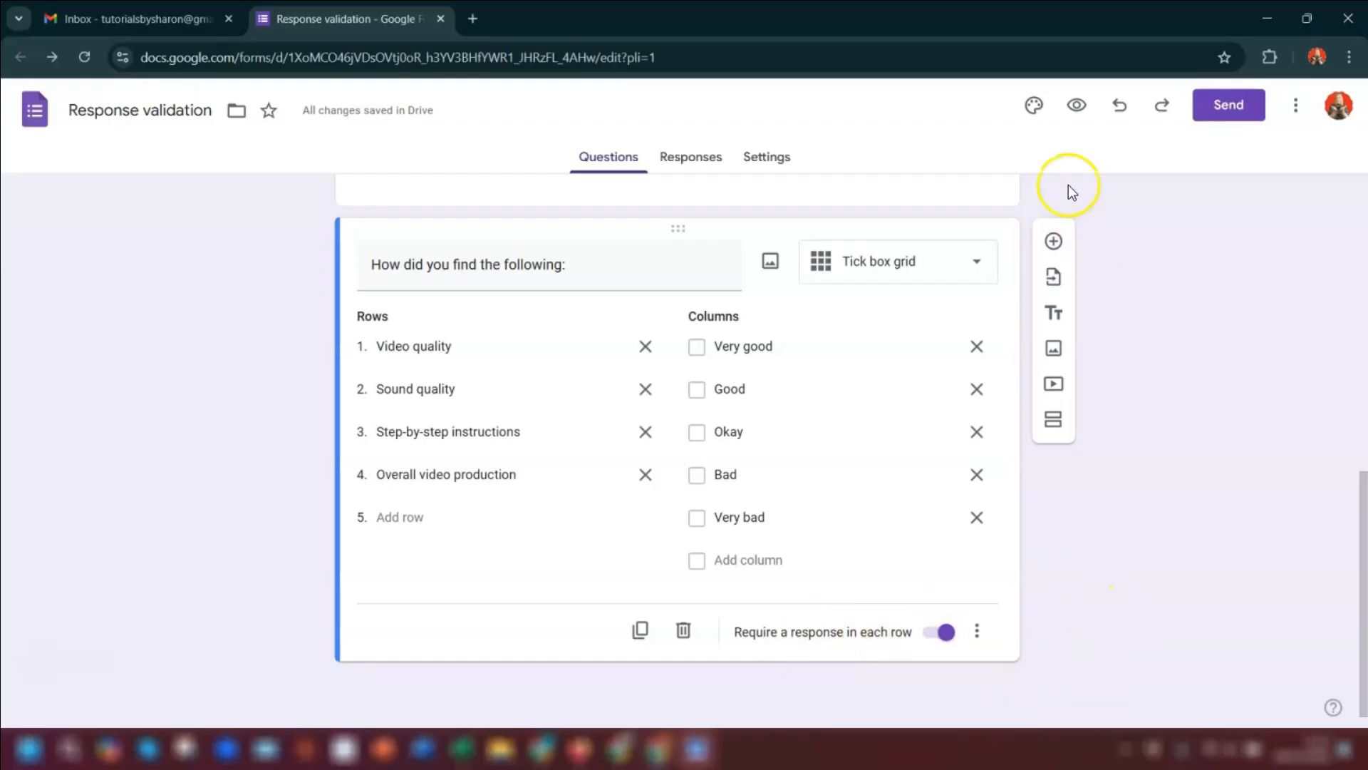
pyautogui.click(1077, 104)
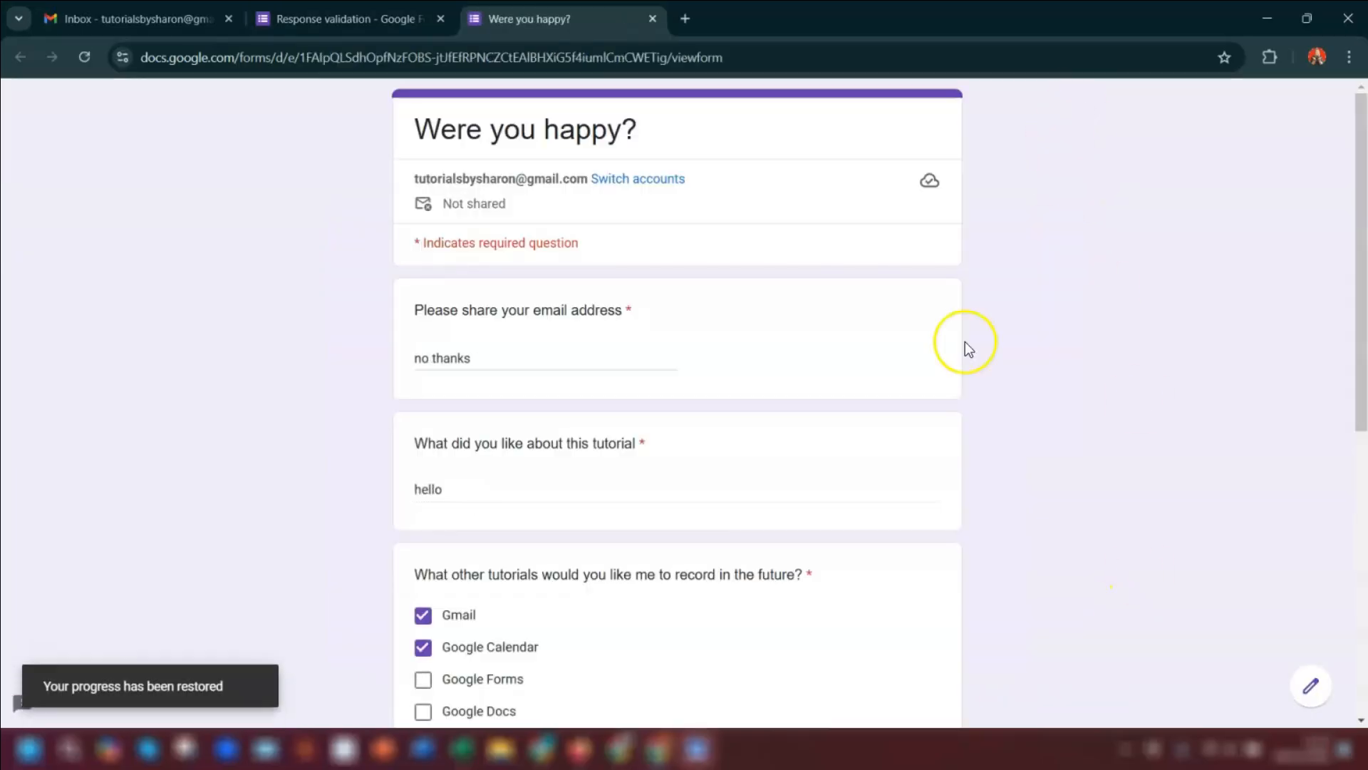
pyautogui.scroll(-8, 993, 332)
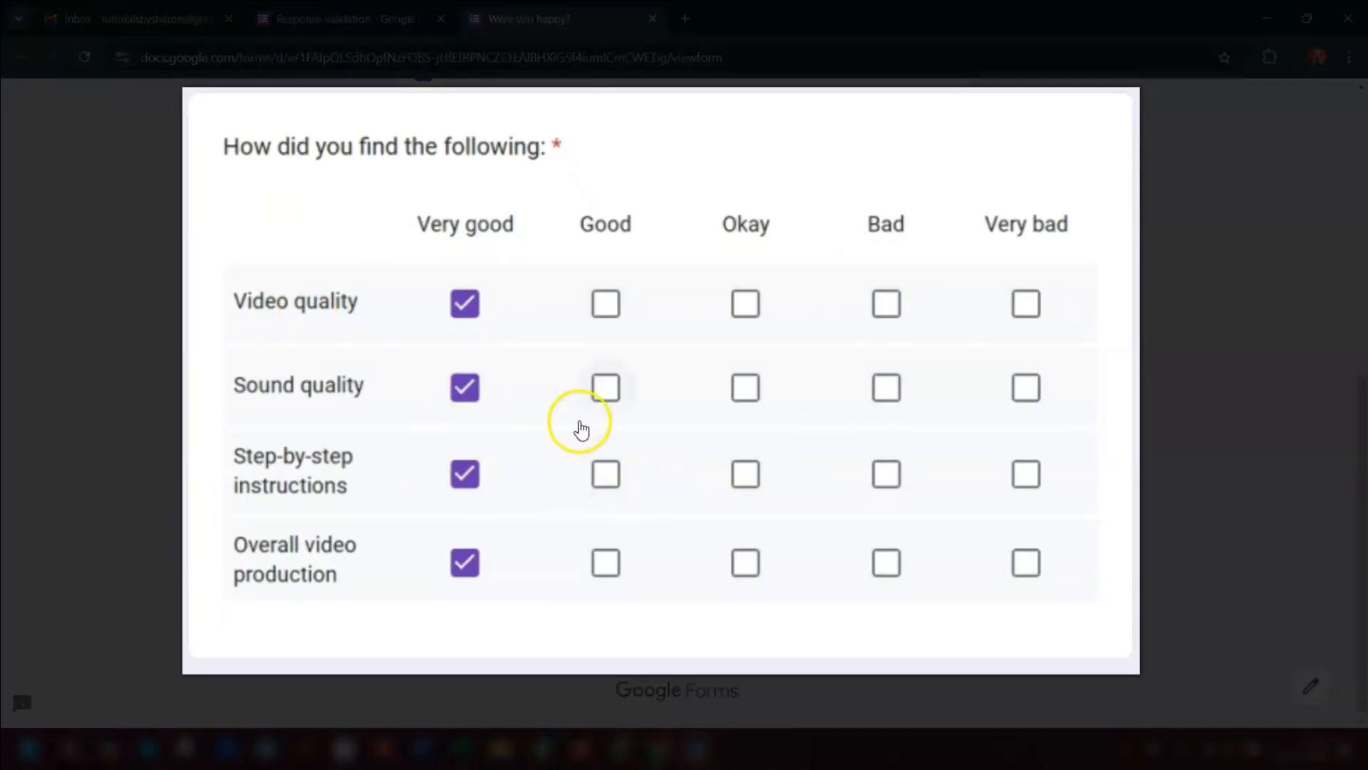
pyautogui.click(624, 316)
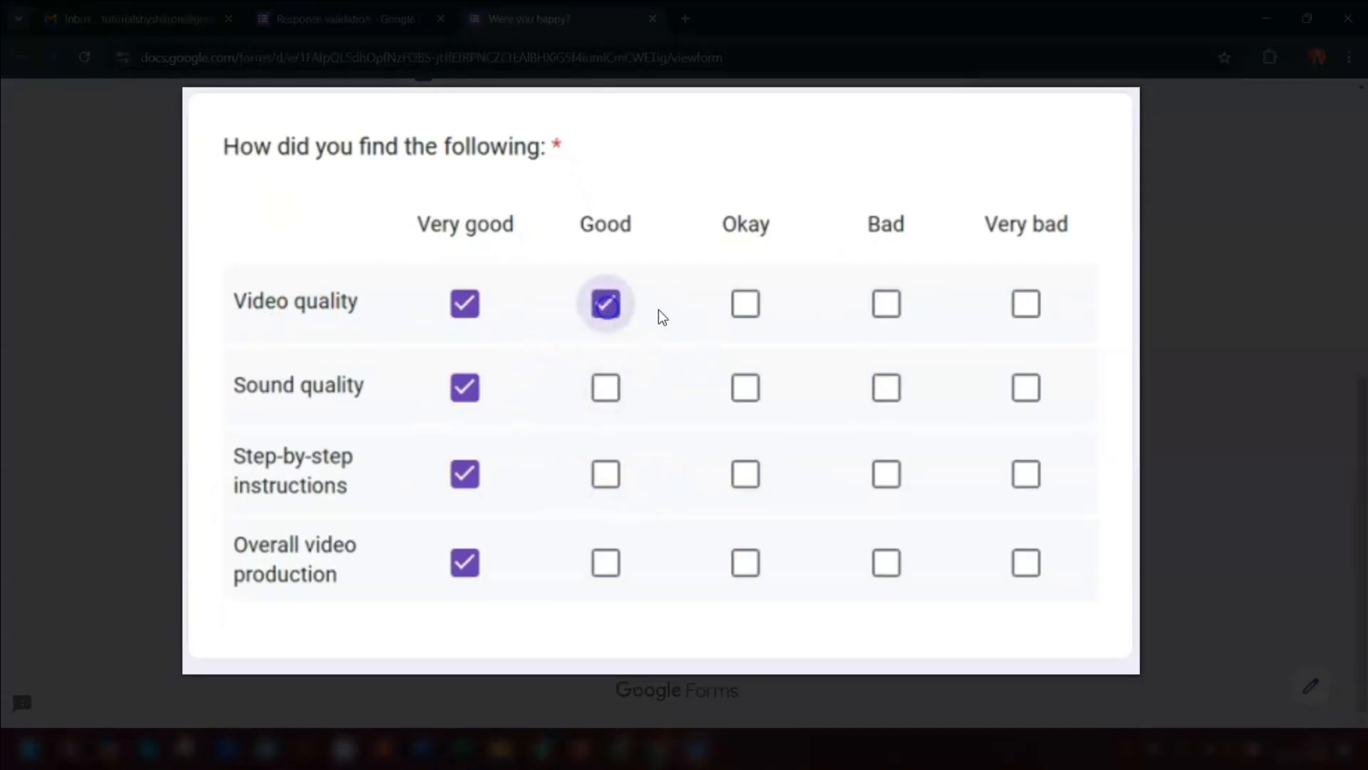
pyautogui.click(745, 306)
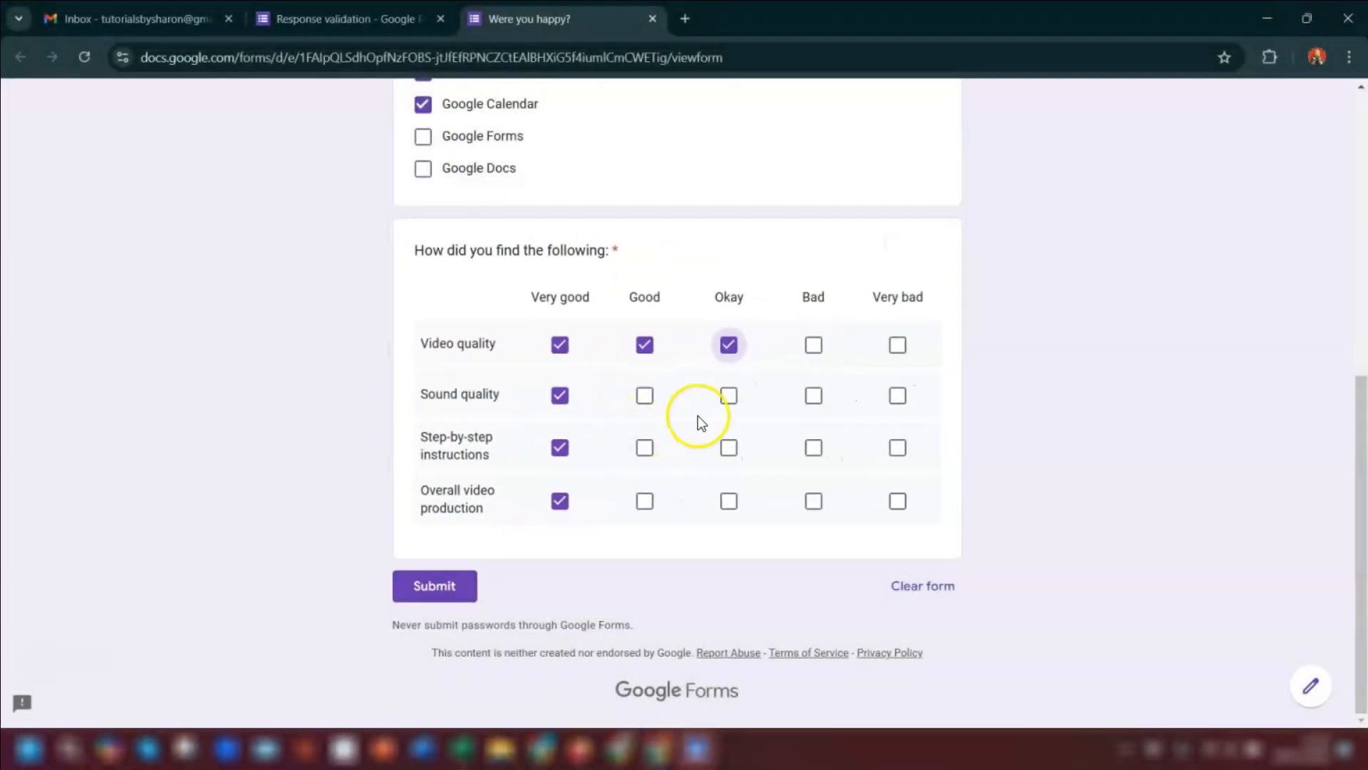
# Clear the Good and Okay ticks for Video quality and close the form preview.
pyautogui.click(646, 346)
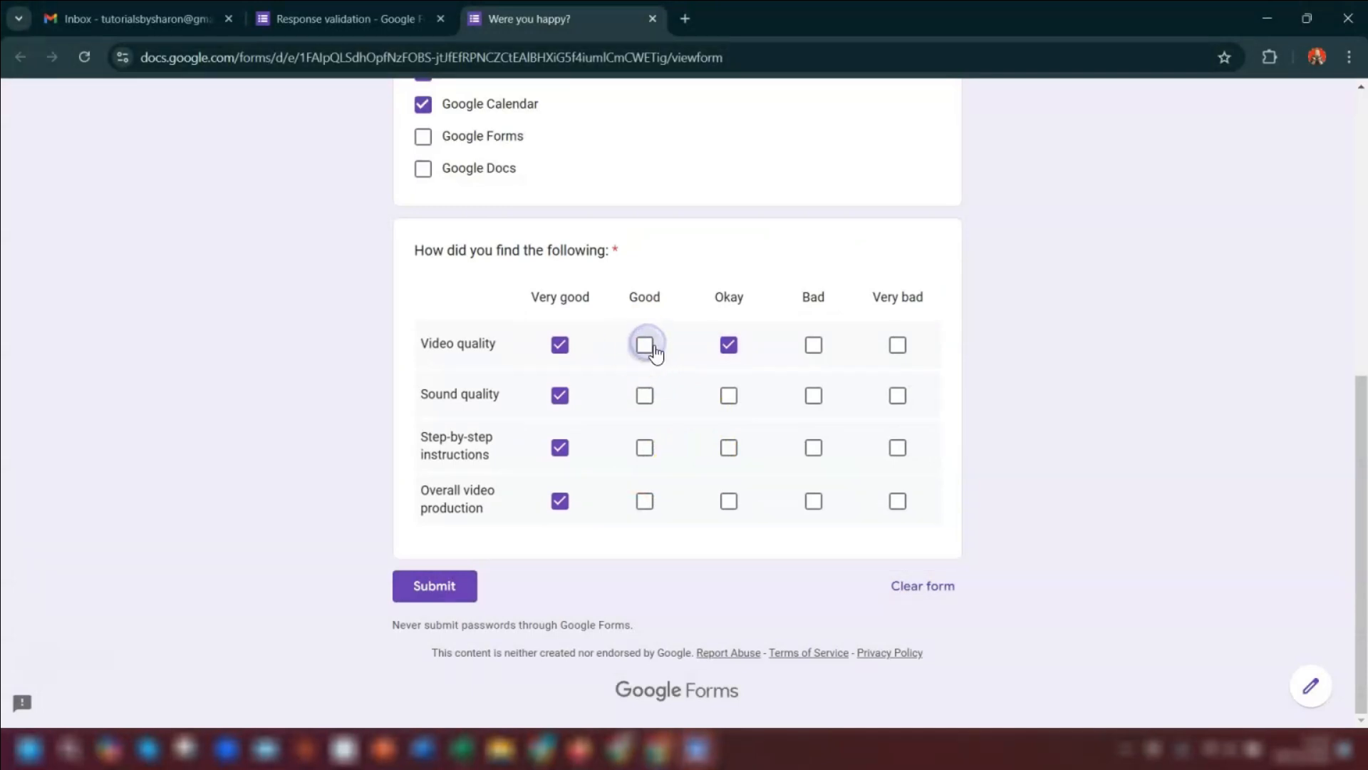
pyautogui.click(715, 348)
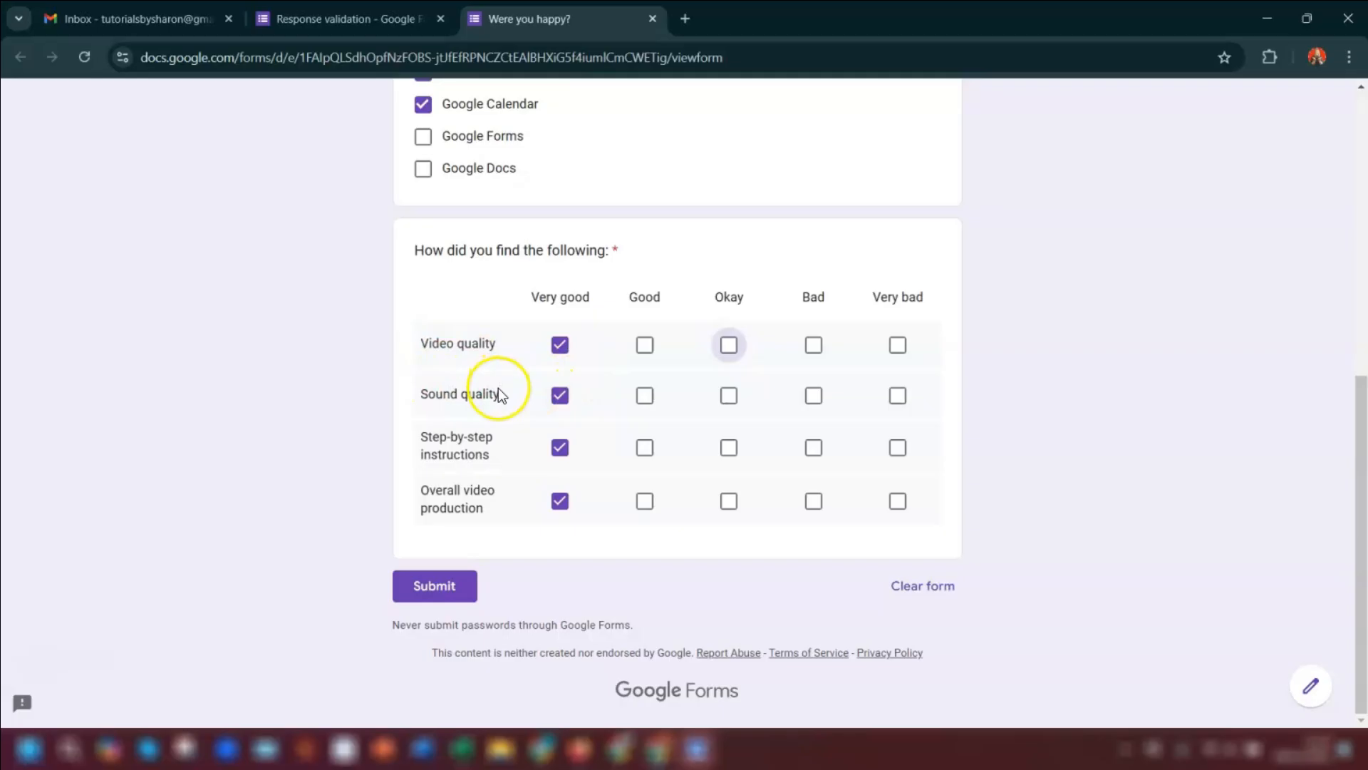
pyautogui.hotkey('ctrl', 'w')
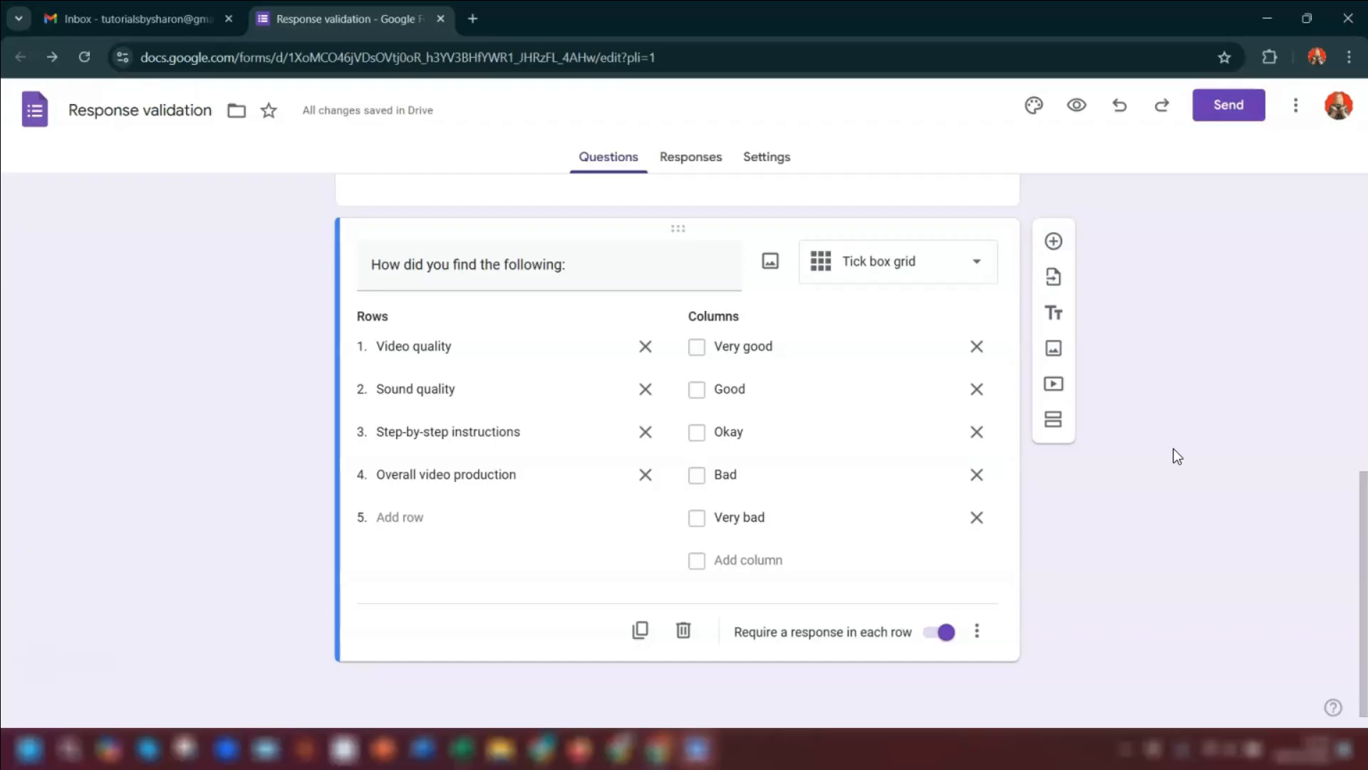
# Add a required short answer question titled "What's your ID number?" below the tick box grid.
pyautogui.click(213, 566)
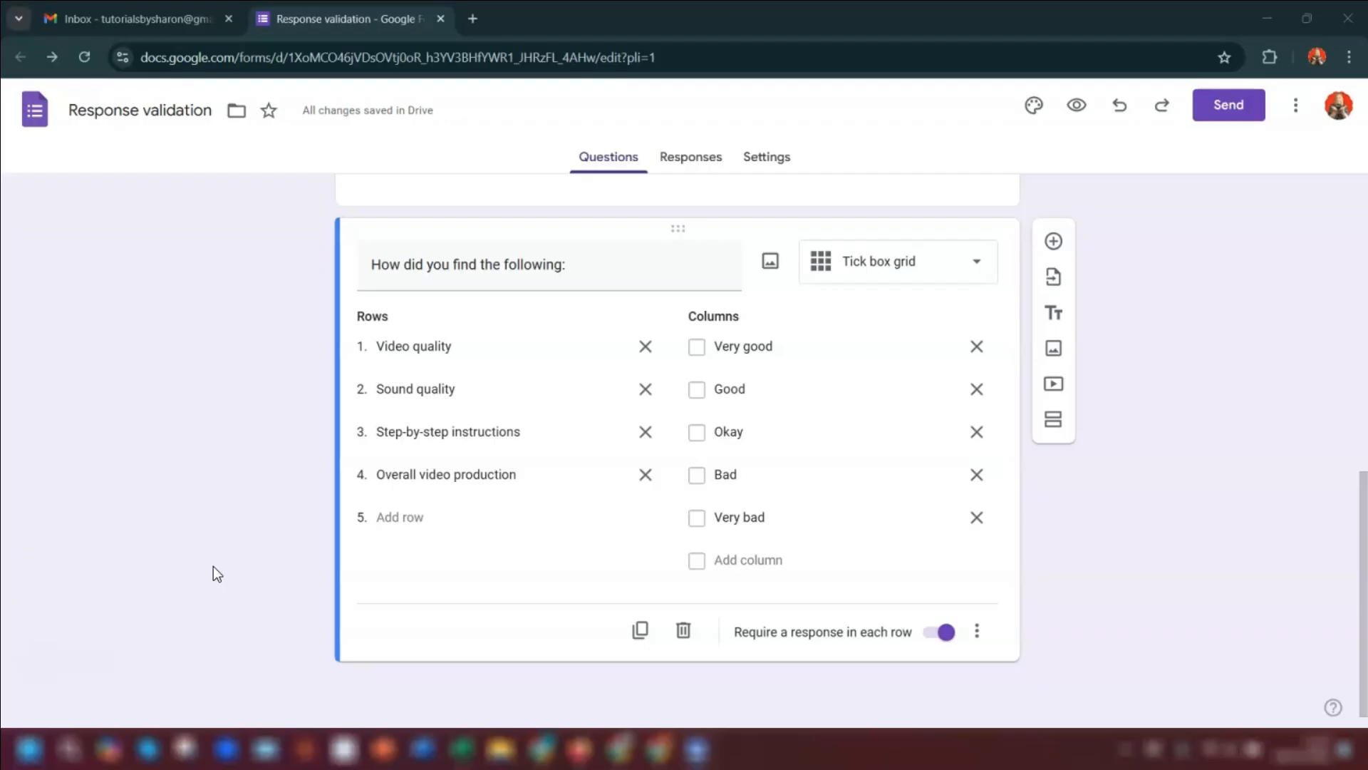
pyautogui.click(1054, 241)
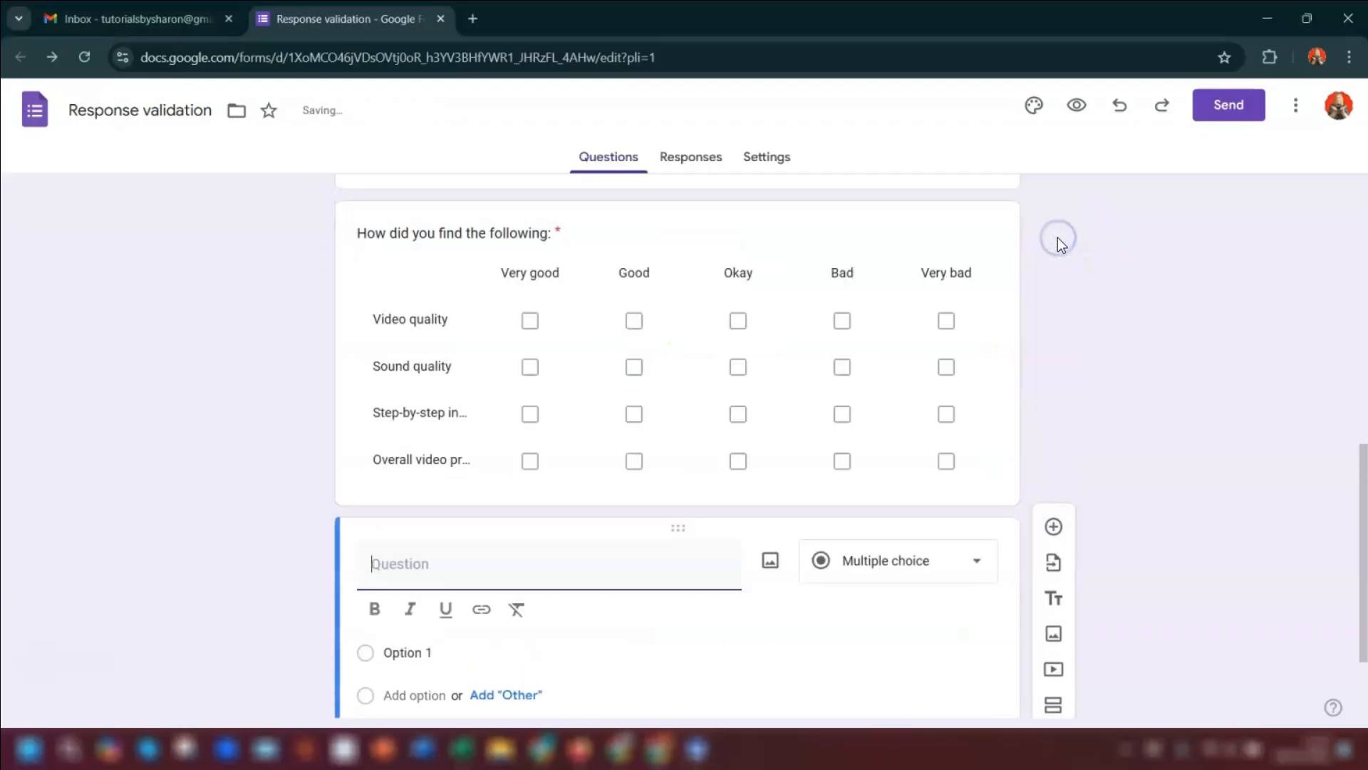
pyautogui.click(421, 433)
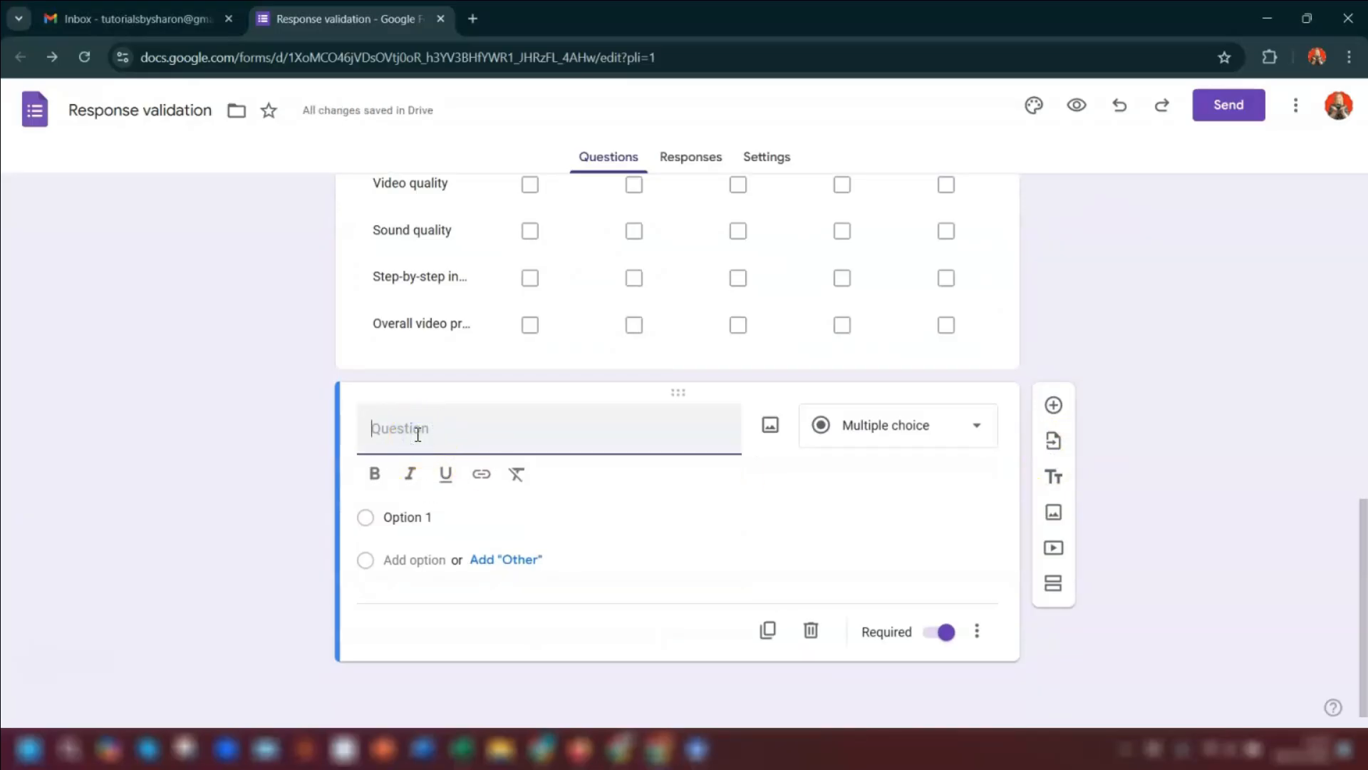
pyautogui.write("What's your ID number?")
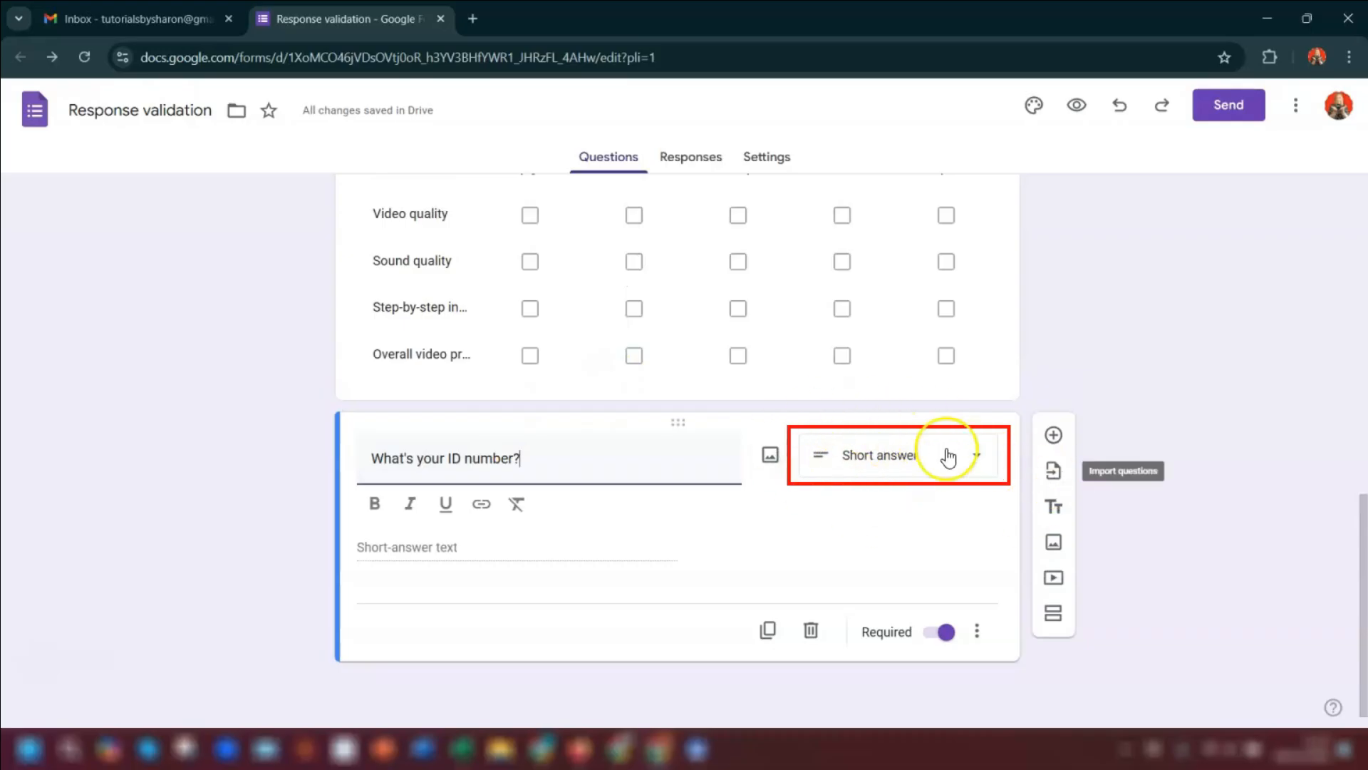
pyautogui.click(308, 486)
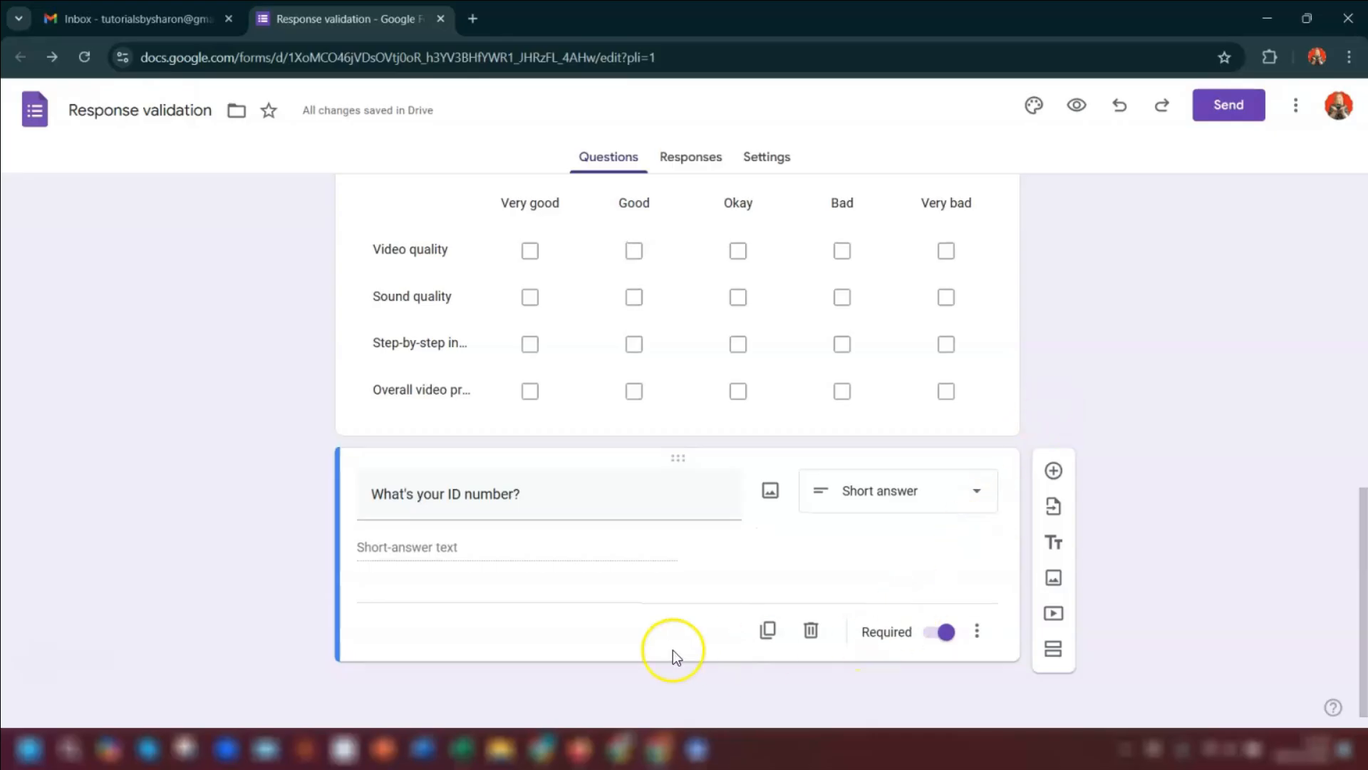
# Add response validation to the "What's your ID number?" question, using a Regular expression rule with the Matches condition.
pyautogui.click(977, 632)
pyautogui.click(1060, 677)
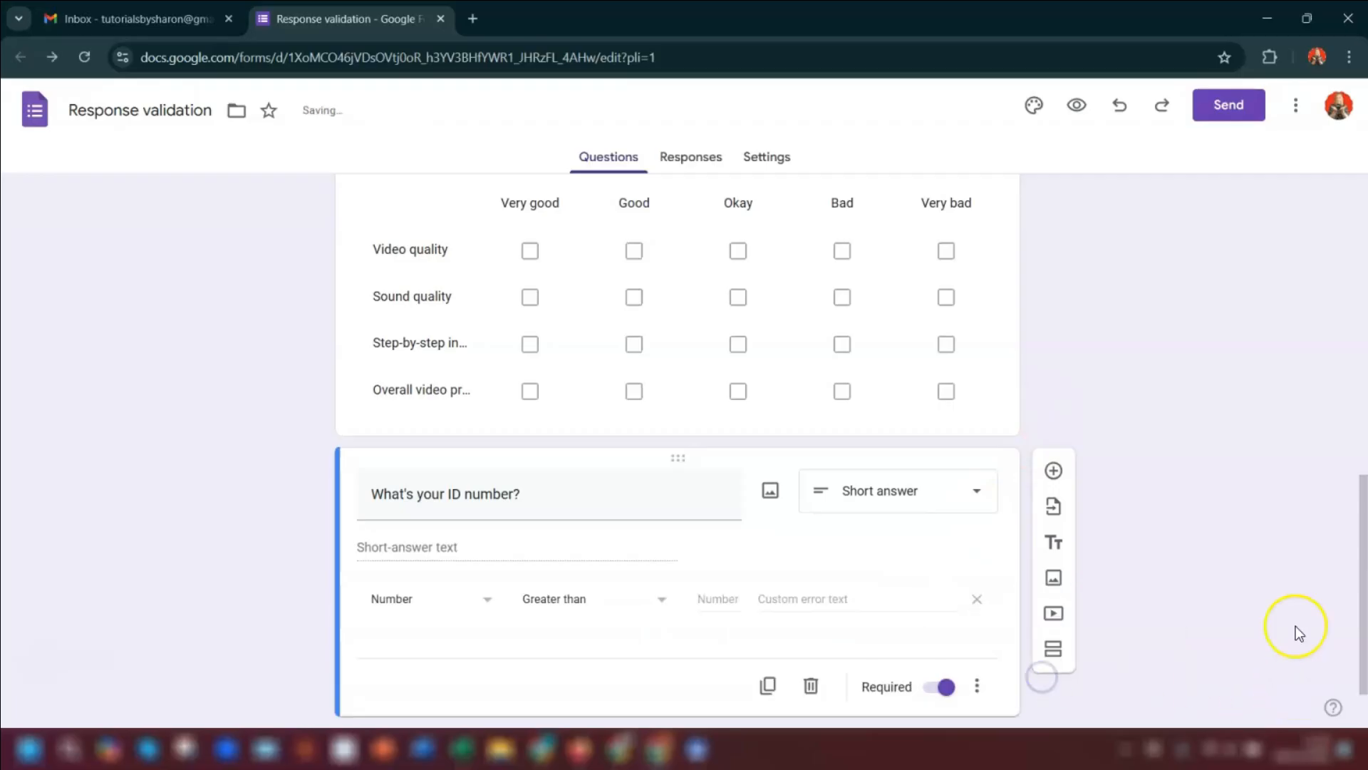
pyautogui.click(471, 539)
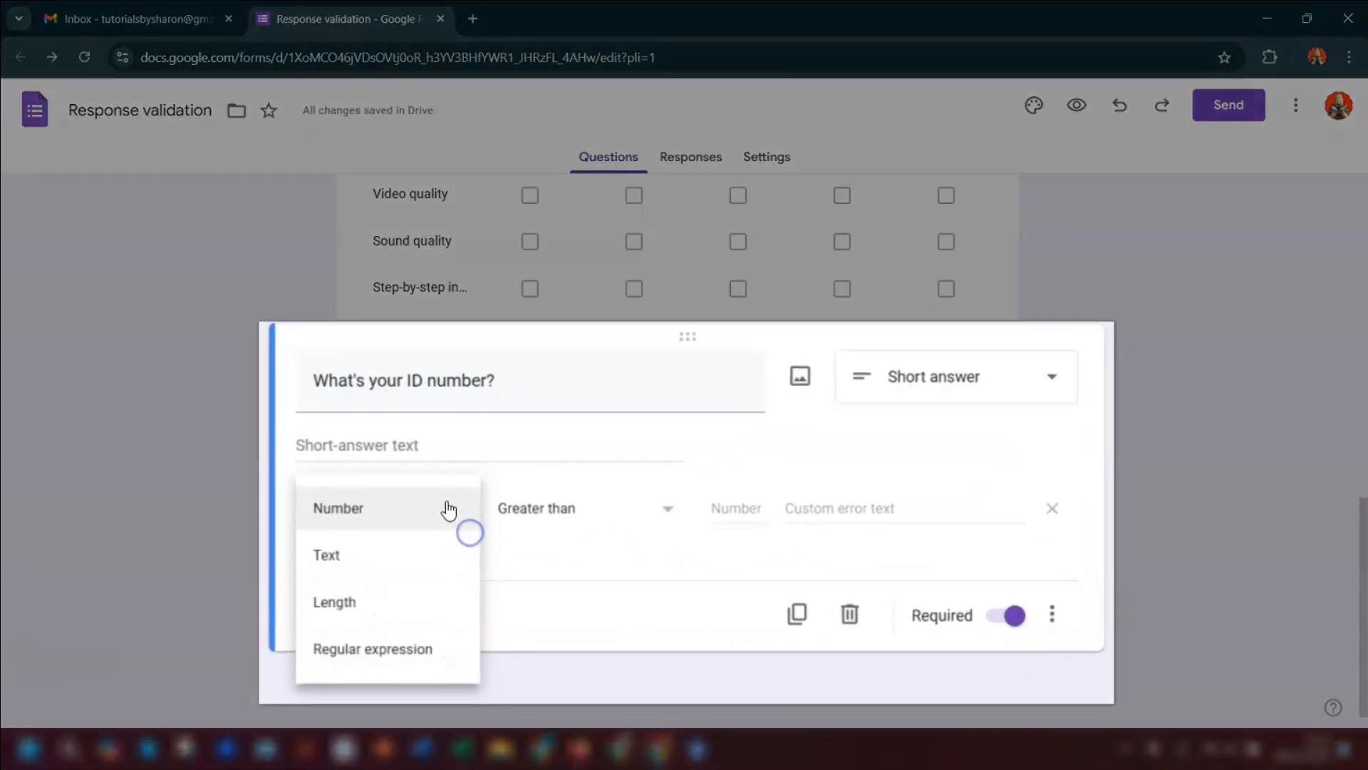
pyautogui.click(305, 654)
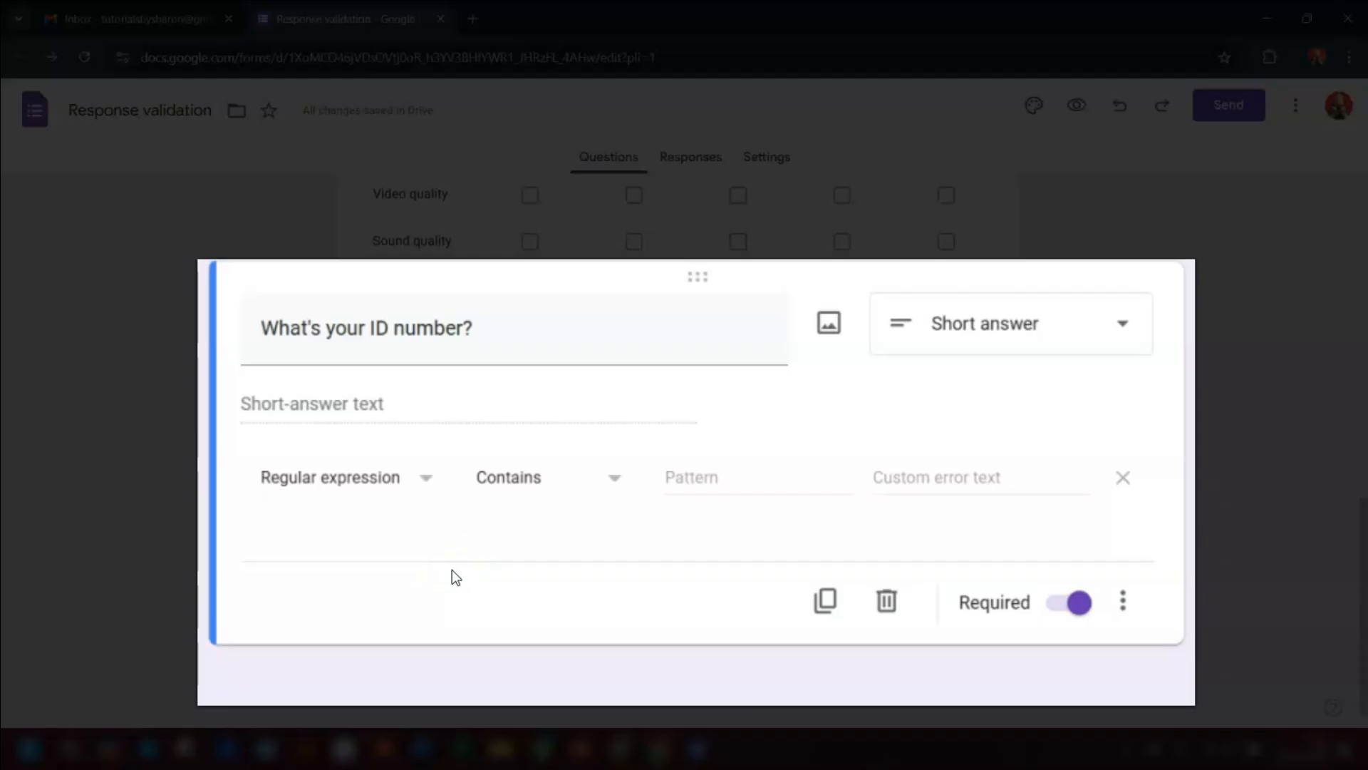
pyautogui.click(507, 483)
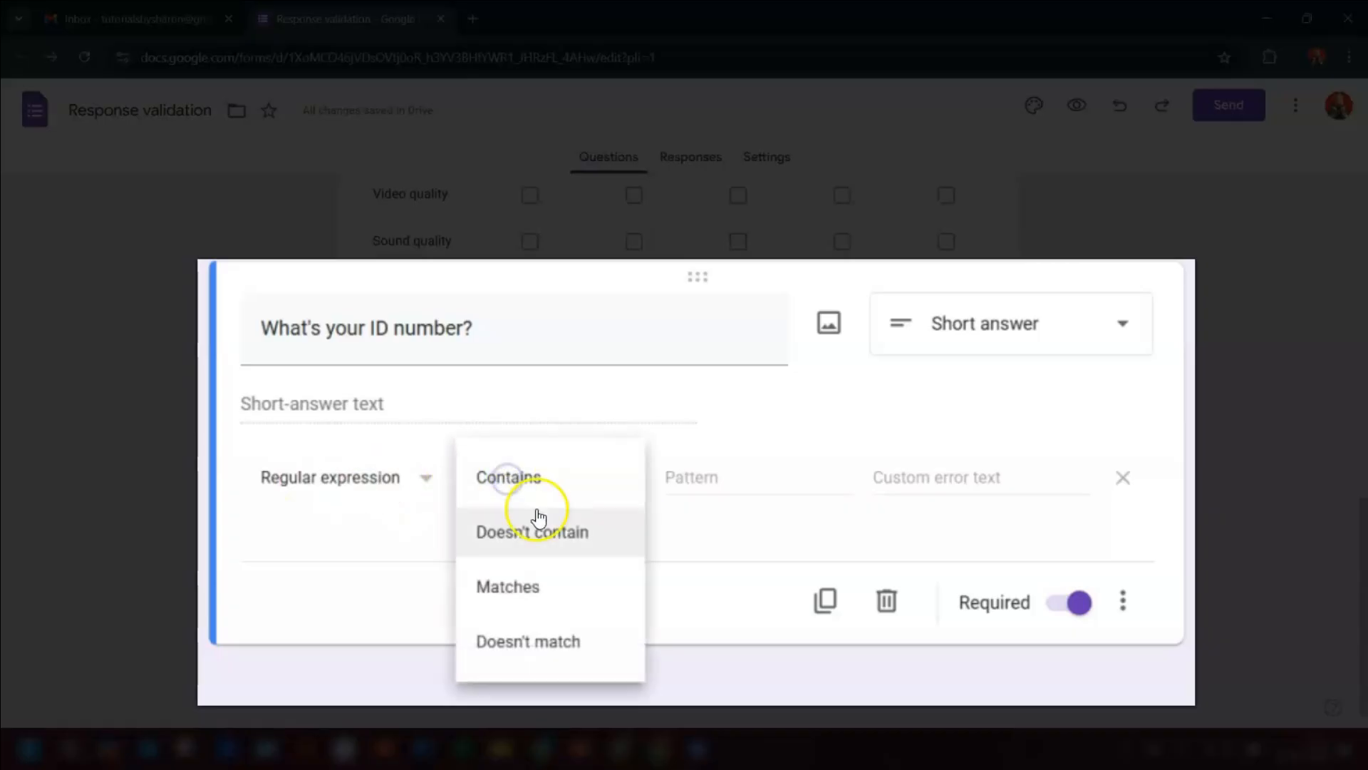
pyautogui.click(508, 588)
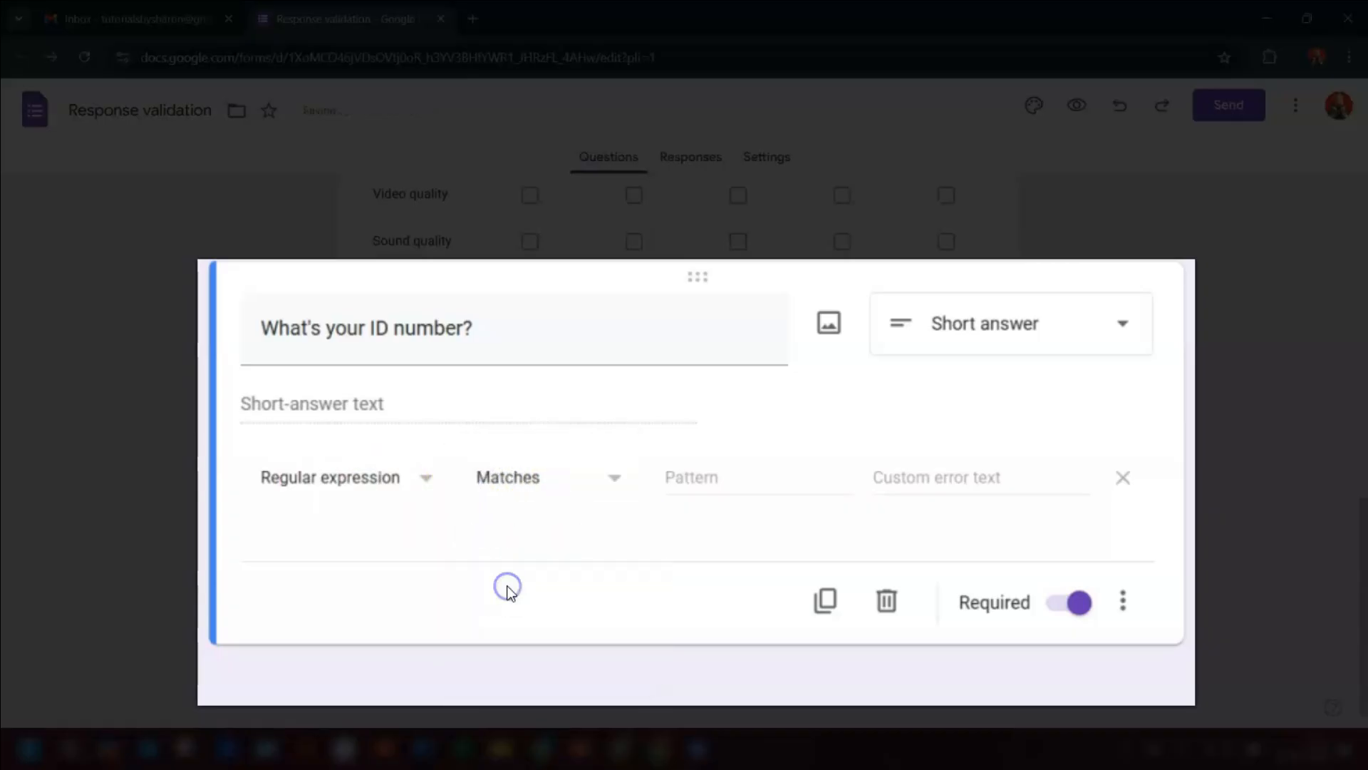
# Set the ID number question's validation pattern to [A-Z]\d{5}.
pyautogui.click(680, 479)
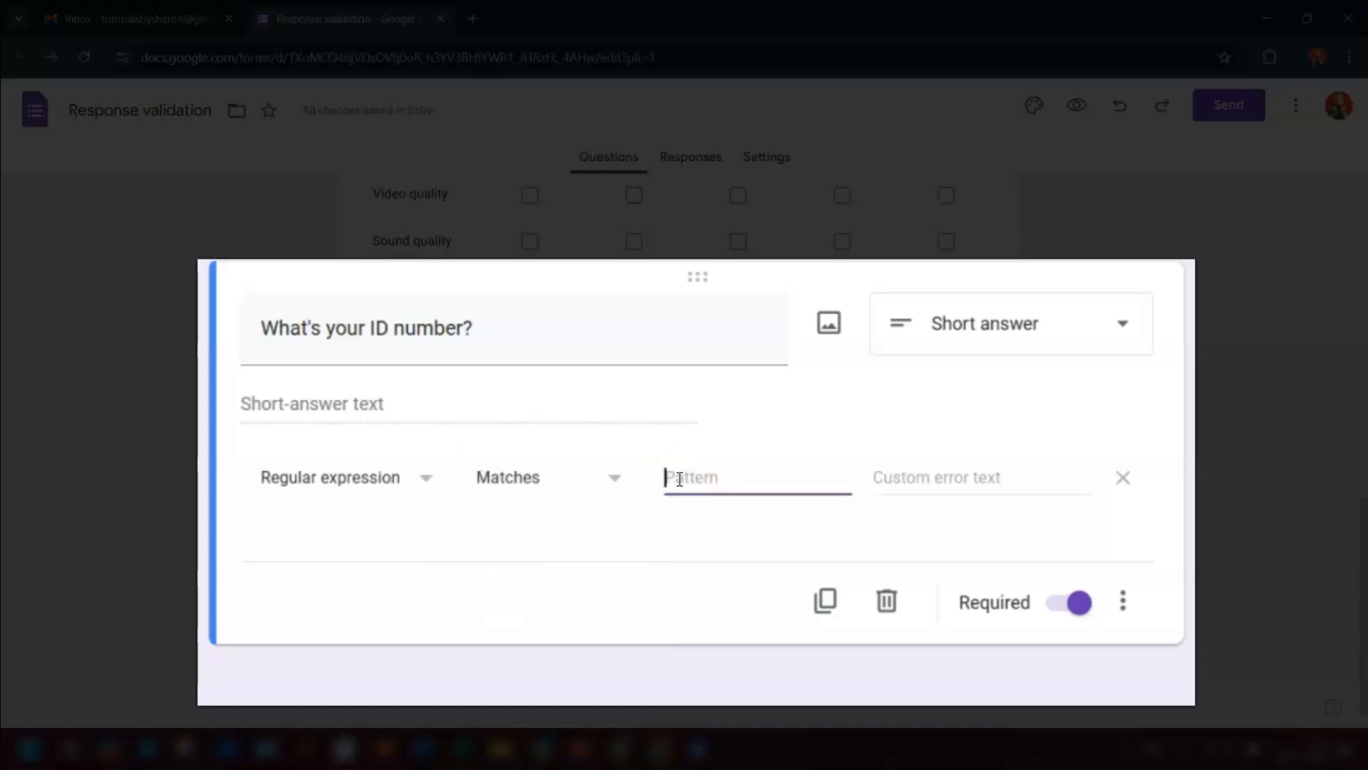
pyautogui.write('[A-Z]\\d{5}')
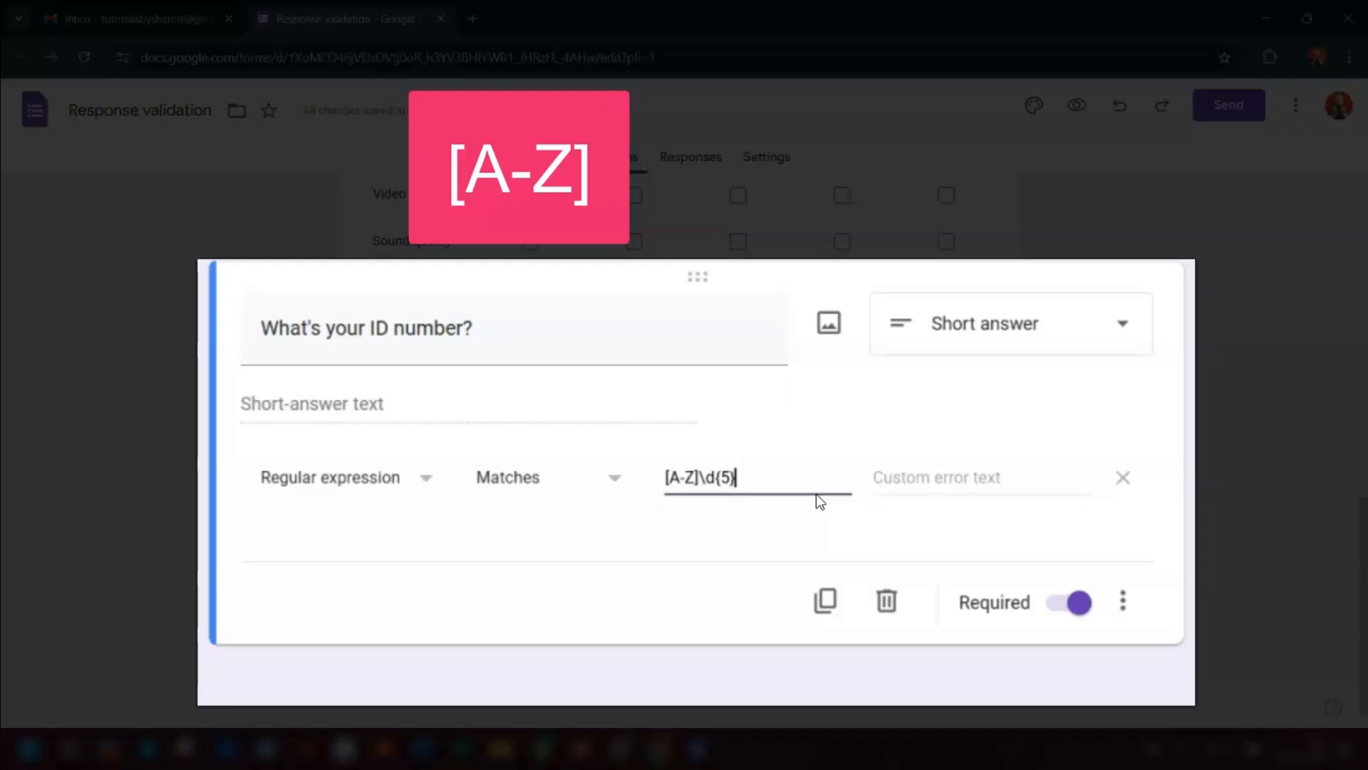
pyautogui.click(831, 476)
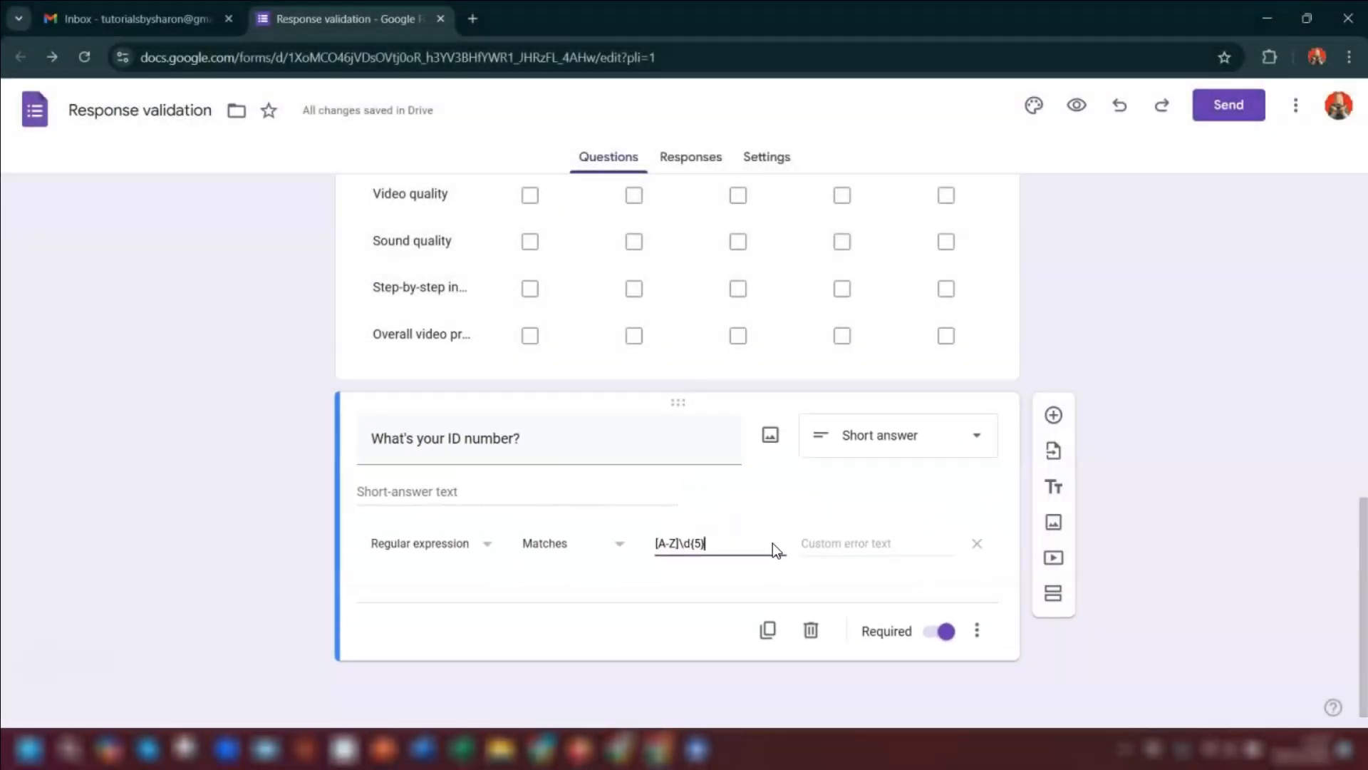
pyautogui.click(1144, 351)
# Preview the form and test the ID number question with an answer of one capital letter followed by six digits.
pyautogui.click(1075, 107)
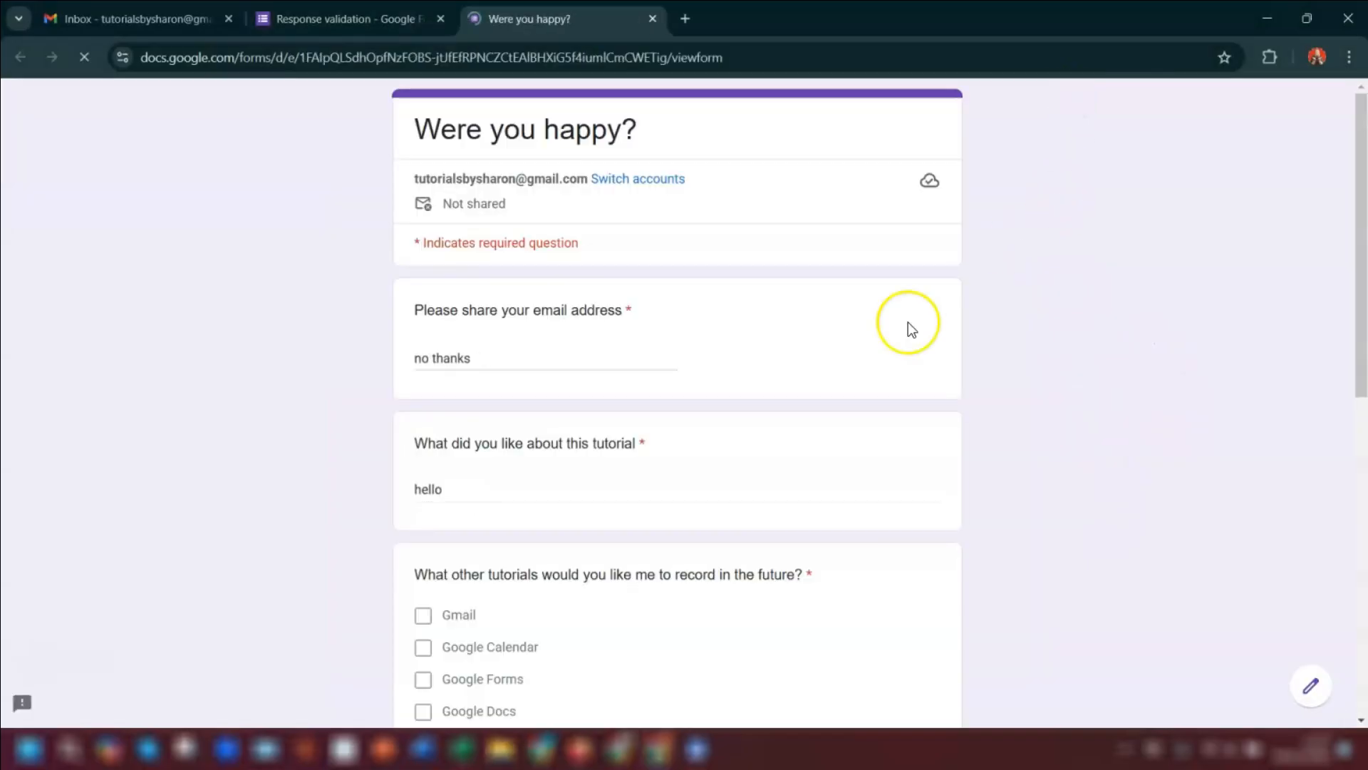
pyautogui.scroll(-5, 1008, 349)
pyautogui.scroll(-4, 1012, 345)
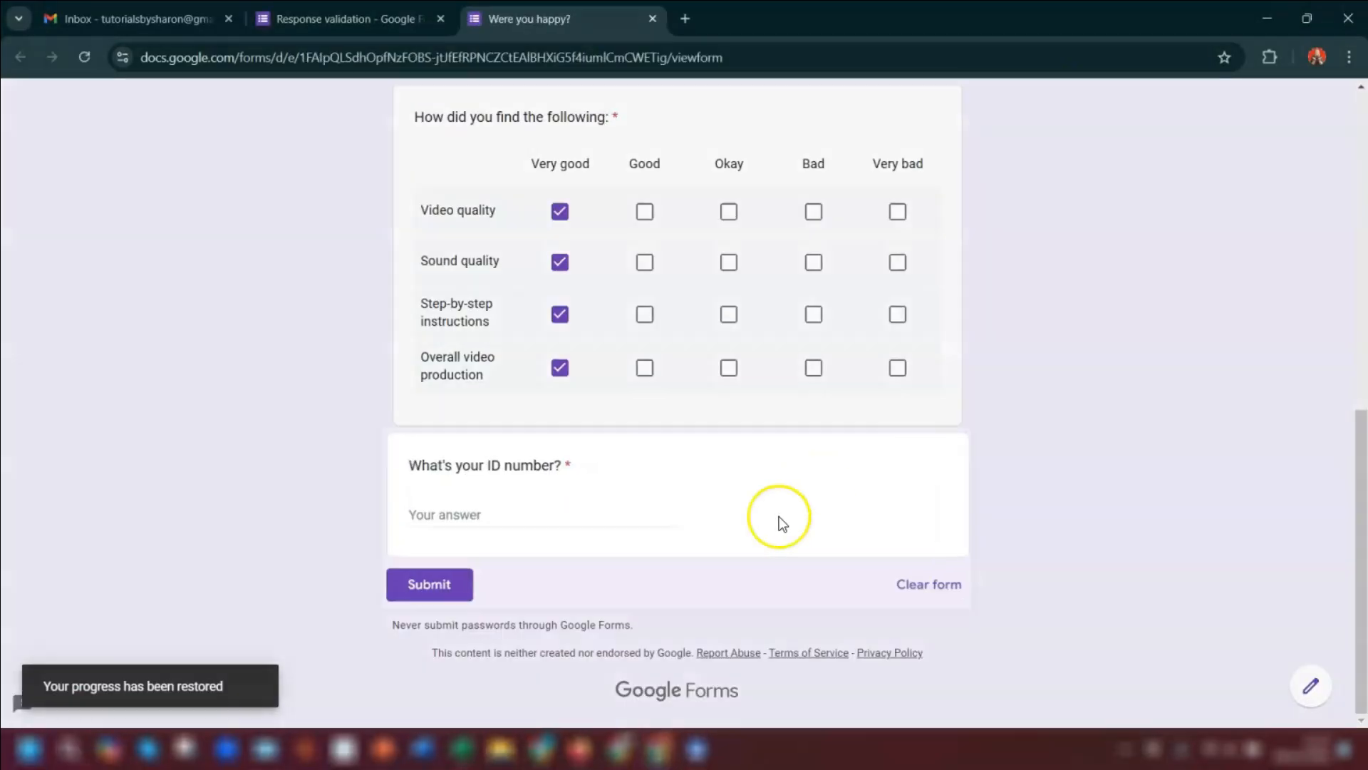
pyautogui.click(448, 513)
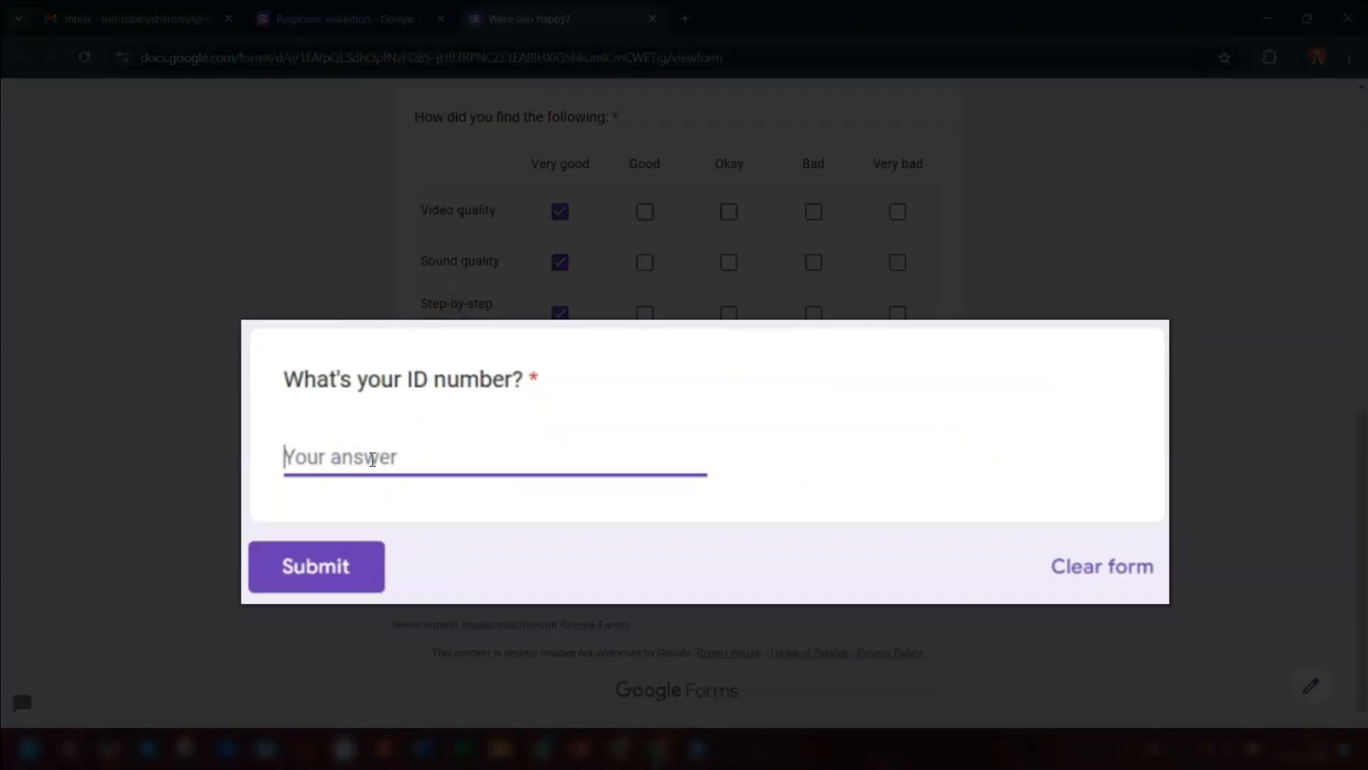
pyautogui.write('A123456')
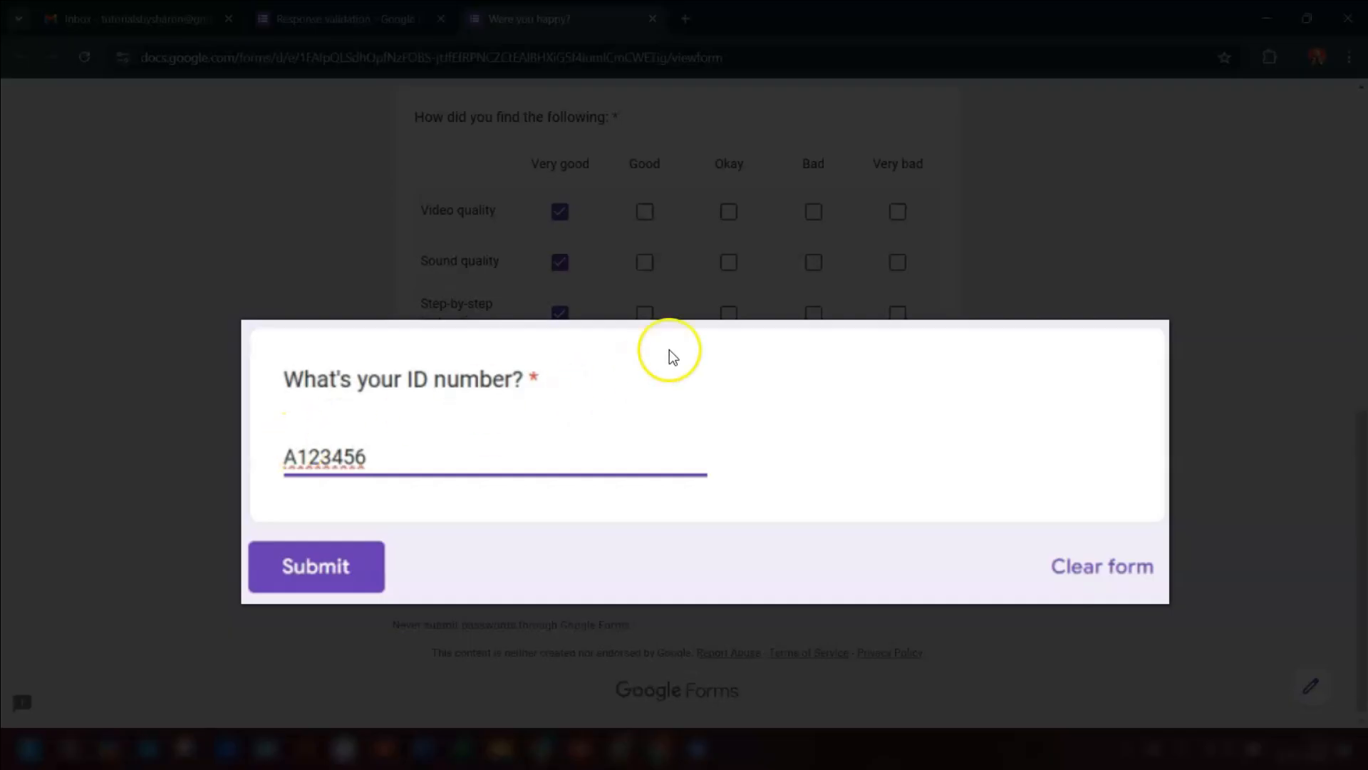
pyautogui.click(686, 361)
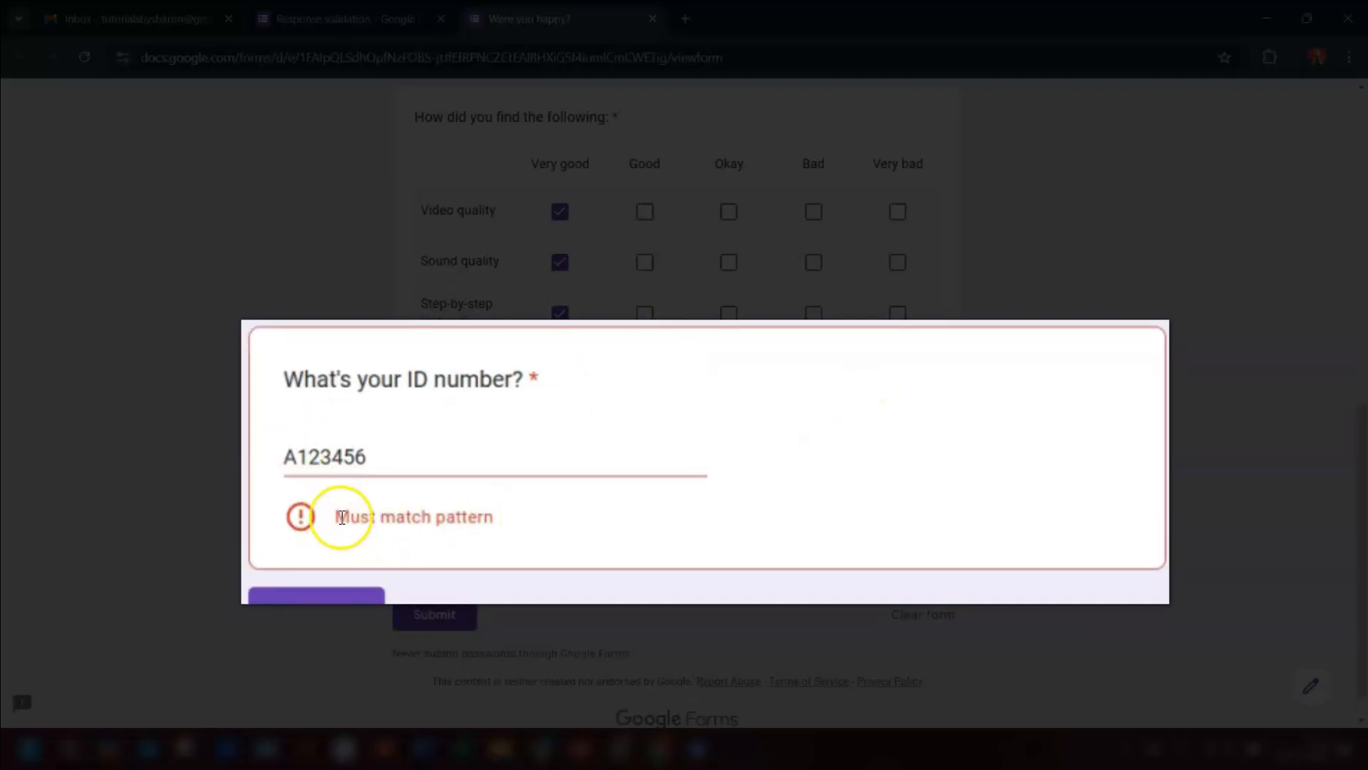
# Shorten the test ID number to one capital letter and five digits, check it against the pattern, and close the preview.
pyautogui.click(394, 456)
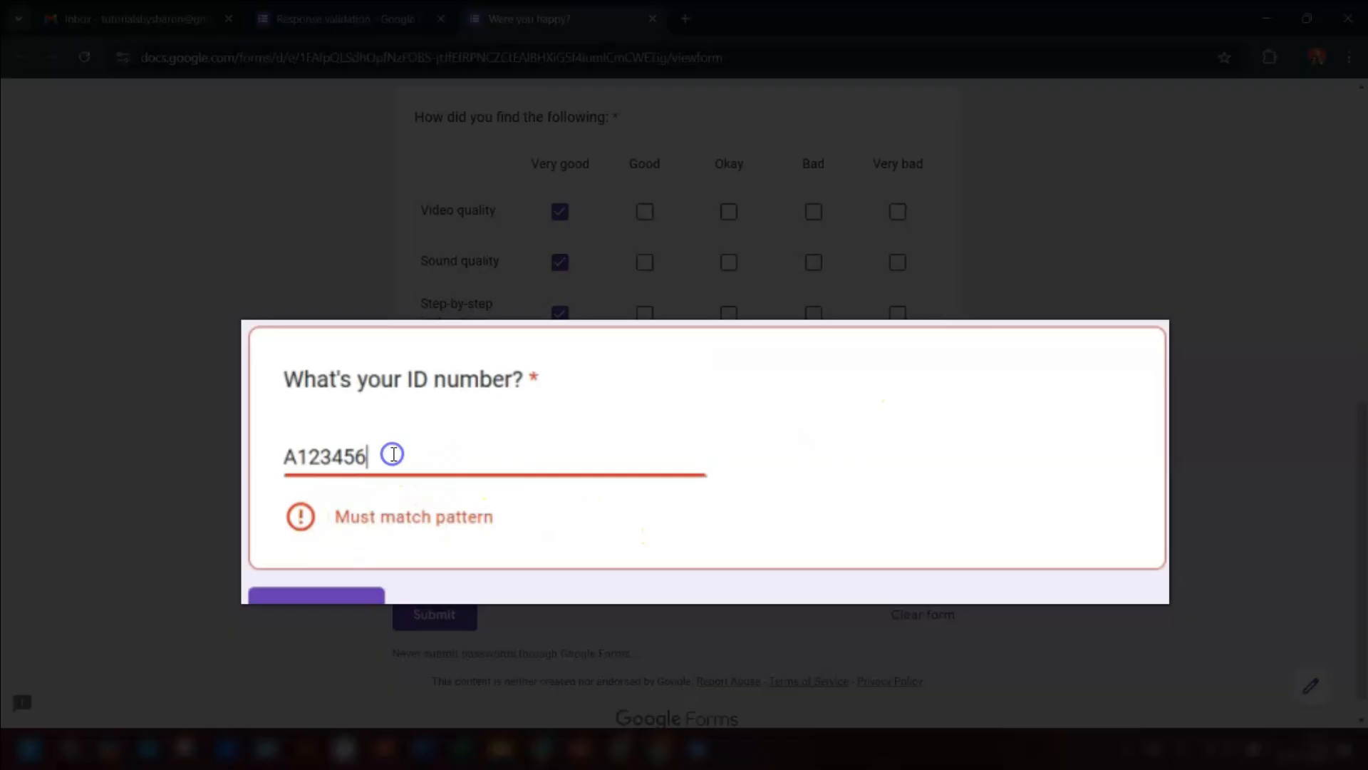
pyautogui.press('BackSpace')
pyautogui.click(880, 400)
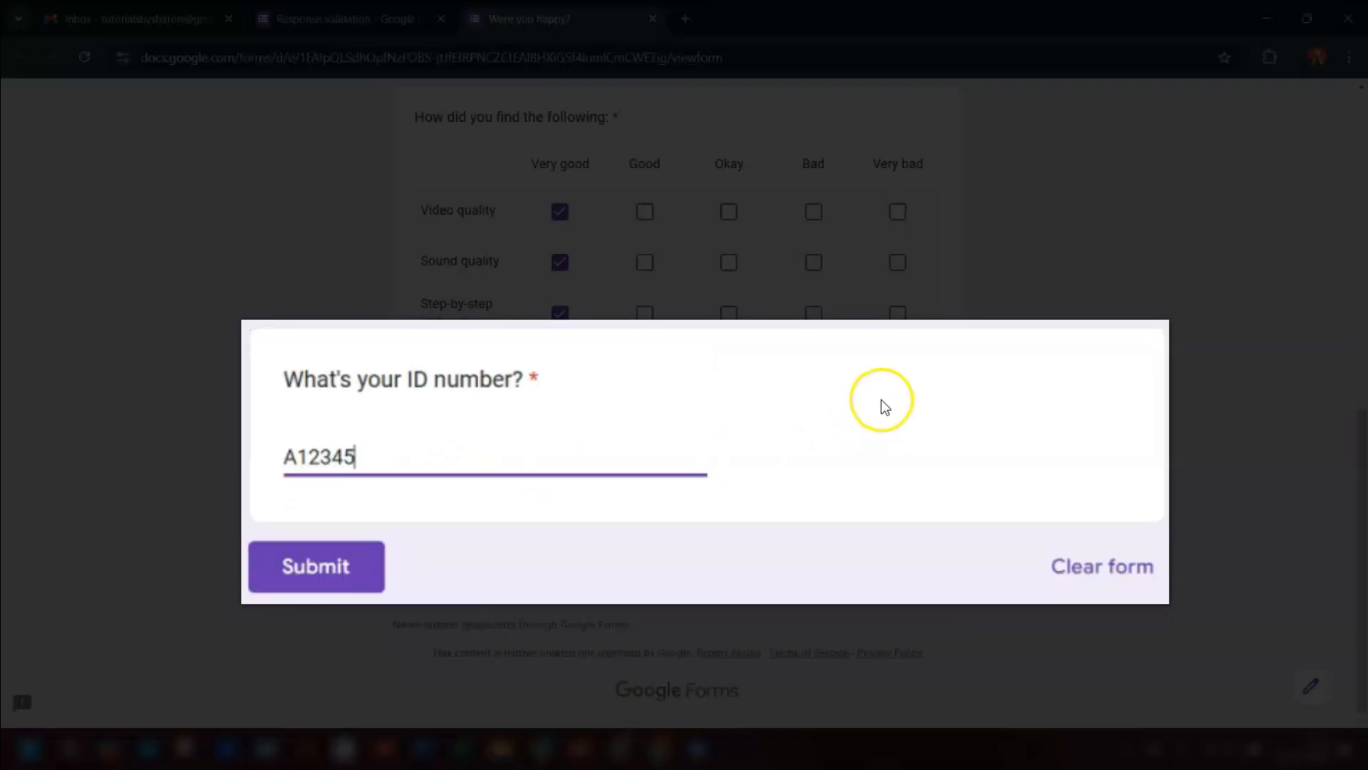
pyautogui.click(291, 457)
pyautogui.click(426, 454)
pyautogui.moveTo(367, 459); pyautogui.dragTo(294, 458)
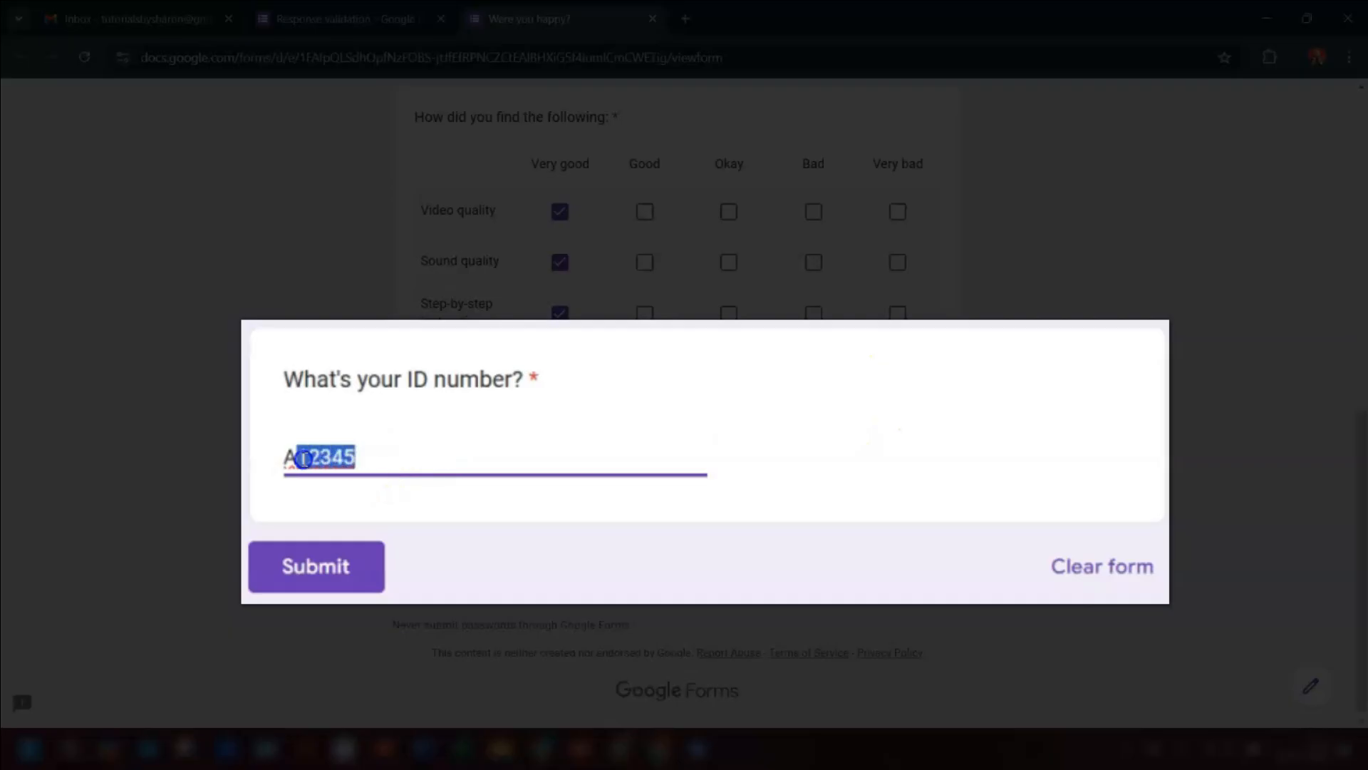
pyautogui.click(927, 394)
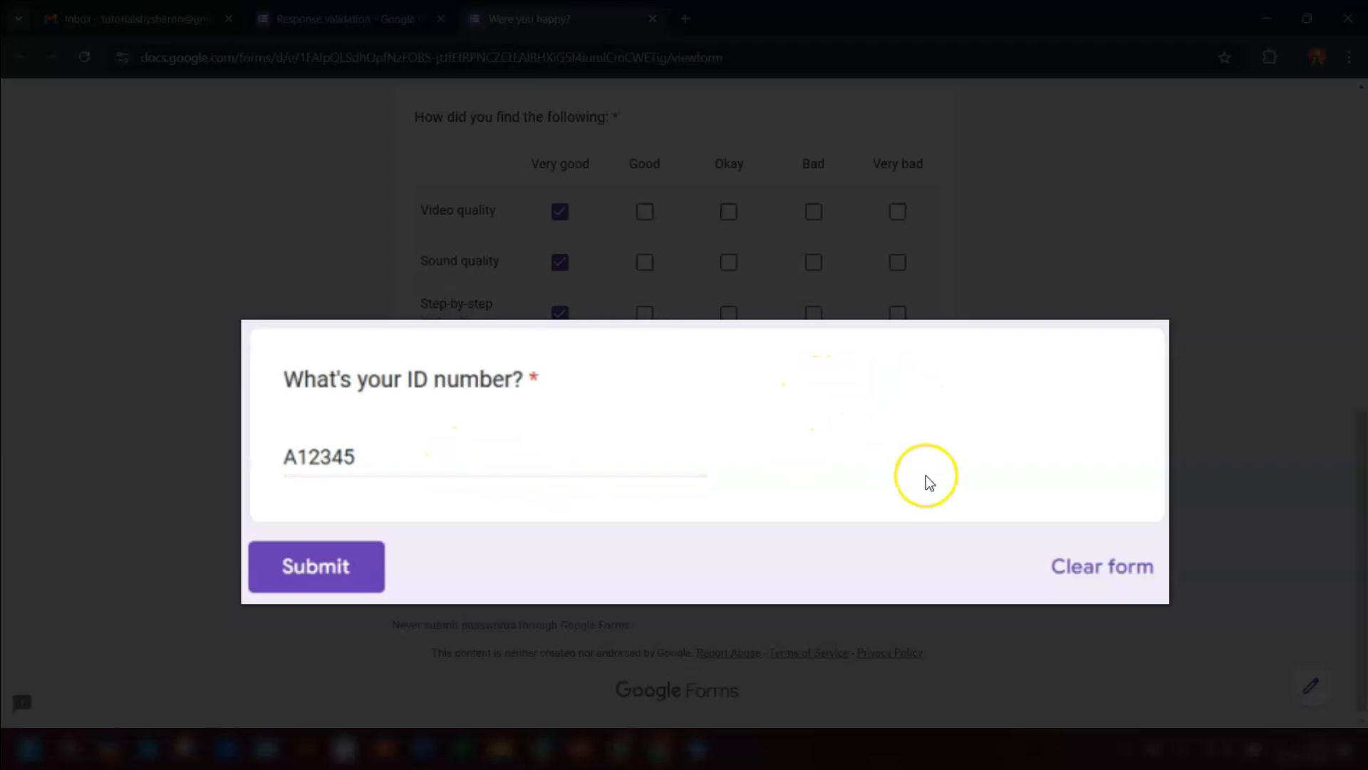
pyautogui.hotkey('ctrl', 'w')
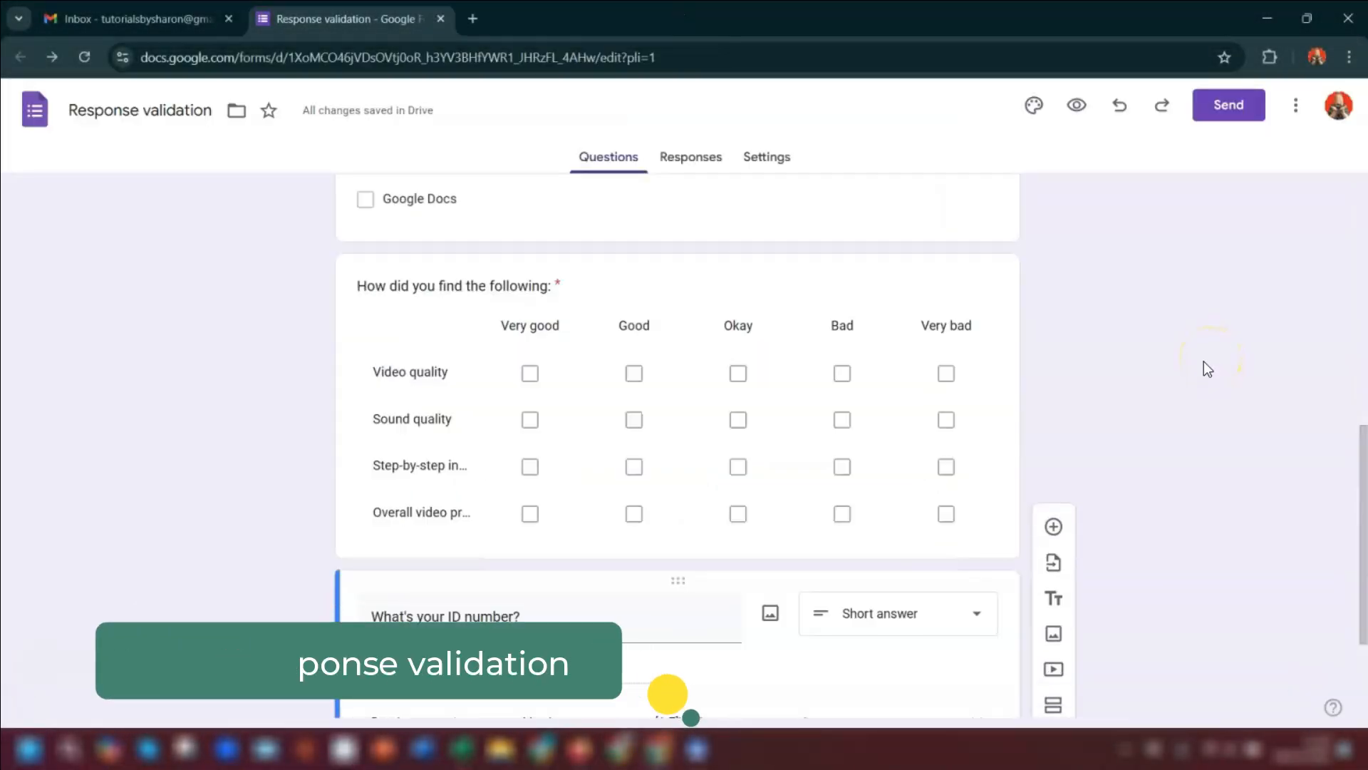
# Remove the response validation from the "What did you like about this tutorial" paragraph question.
pyautogui.scroll(9, 1200, 370)
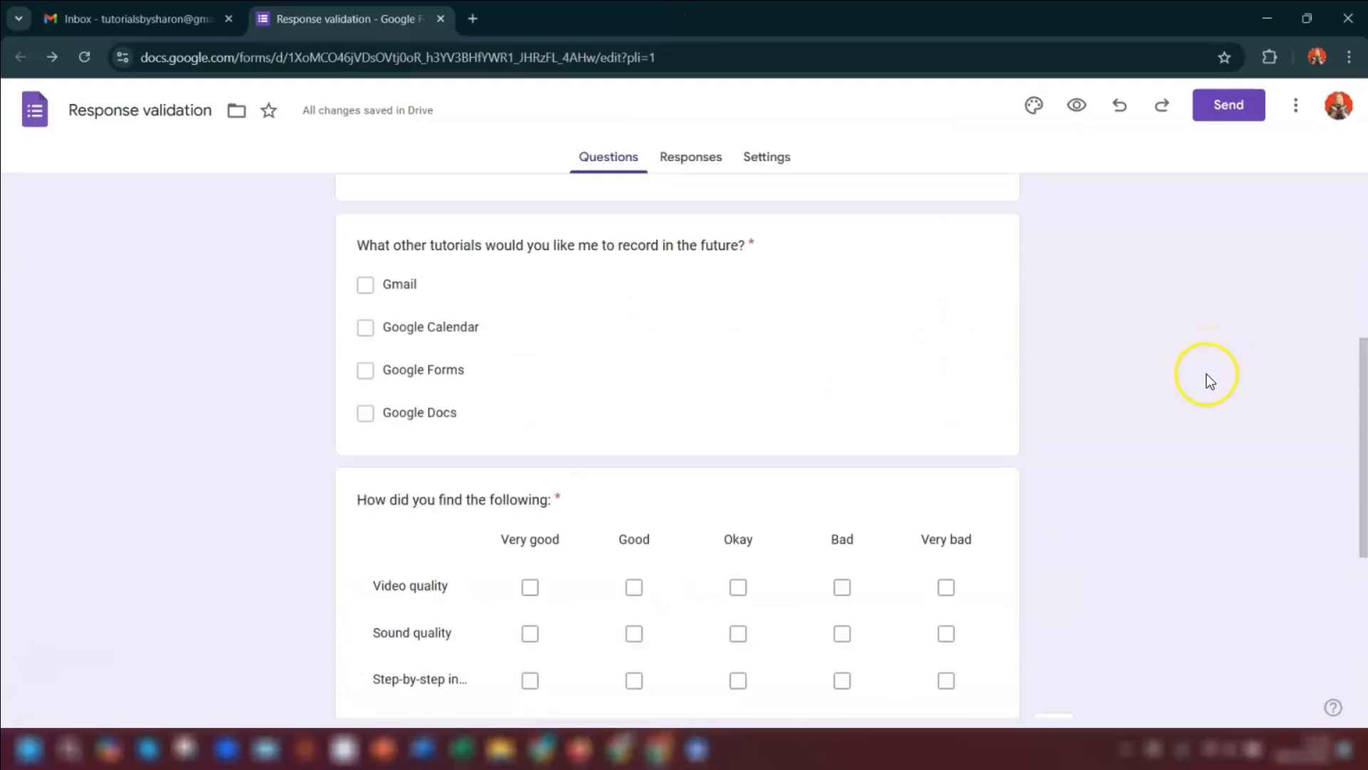
pyautogui.scroll(-4, 1204, 374)
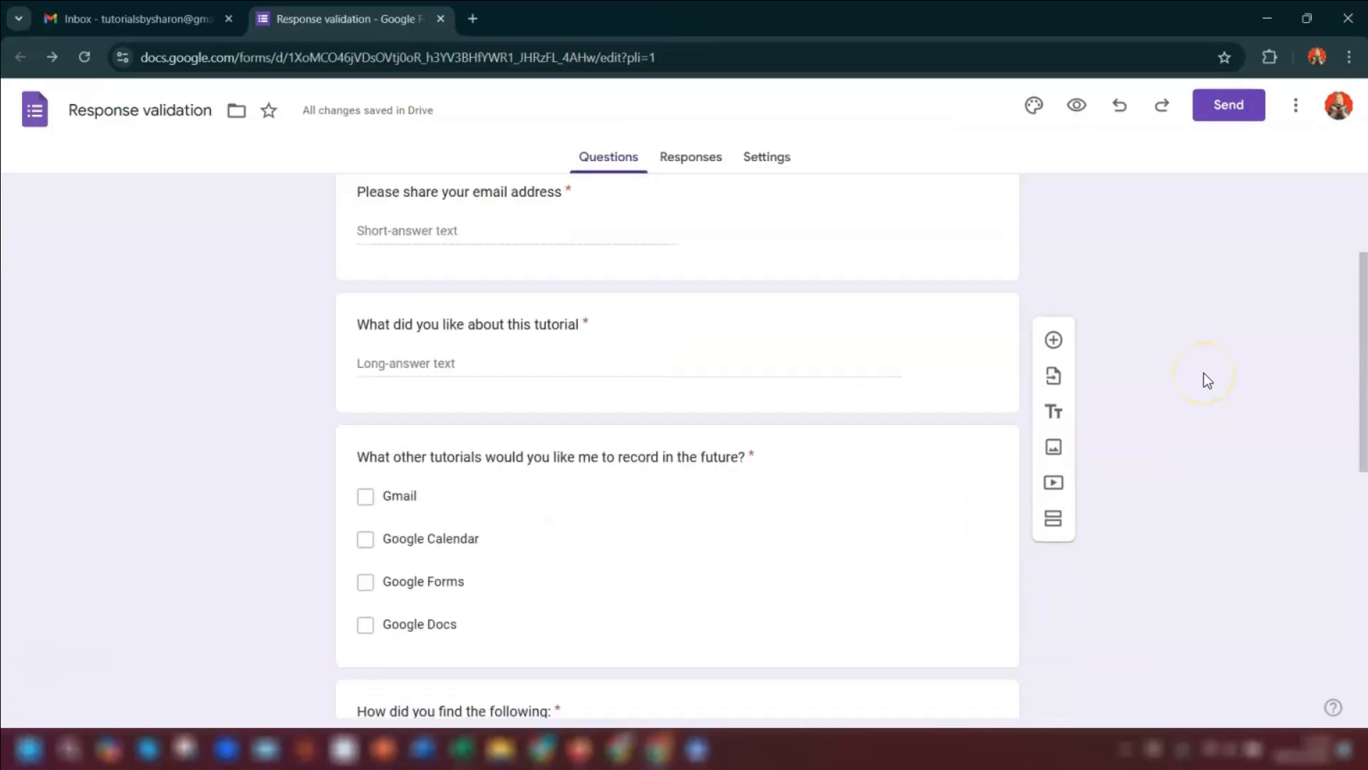
pyautogui.click(677, 270)
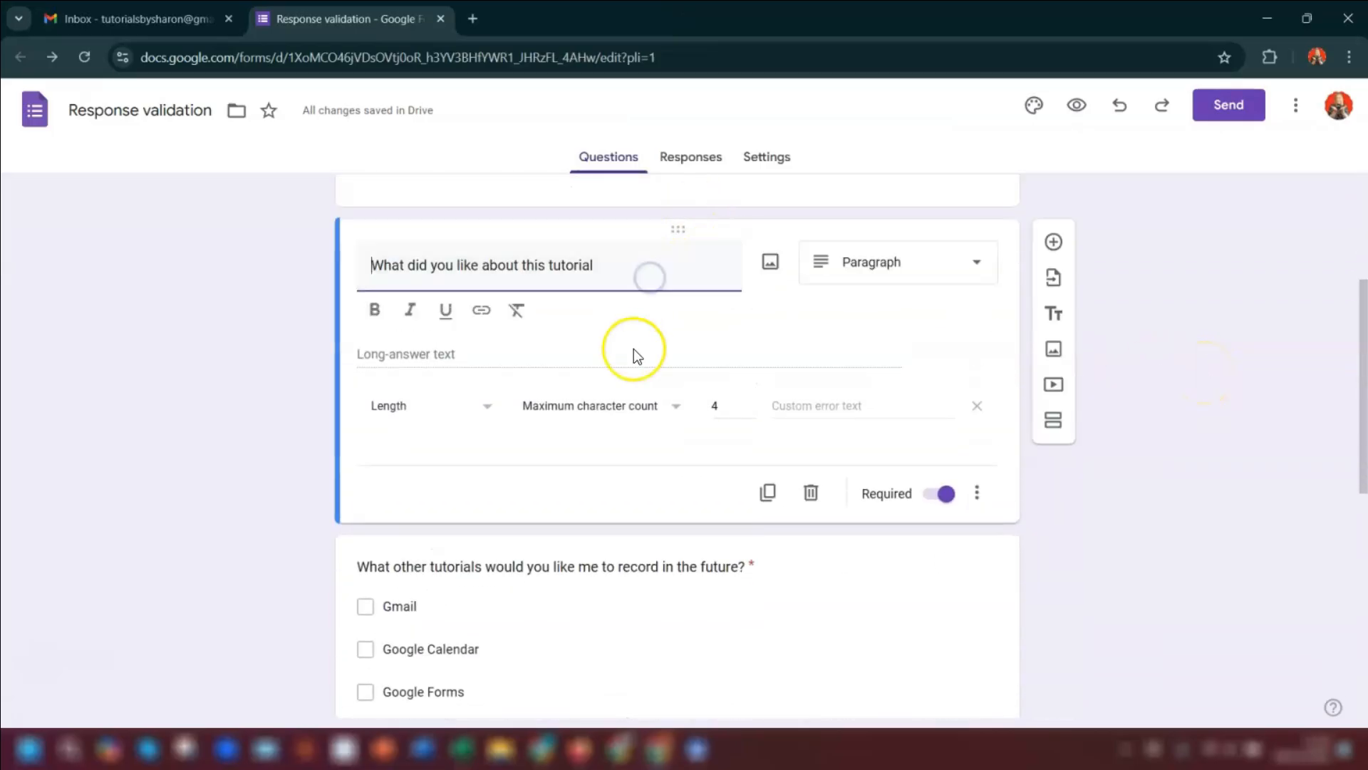
pyautogui.click(976, 492)
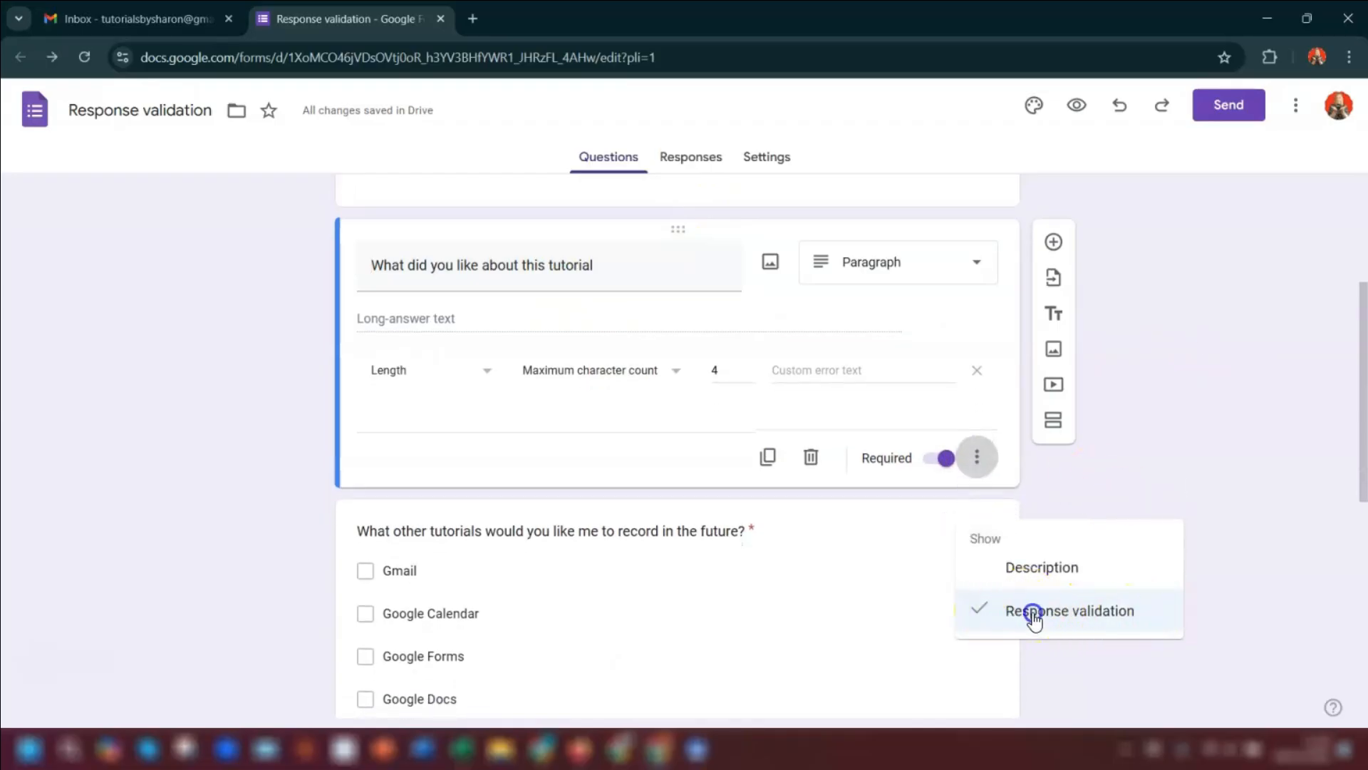
pyautogui.click(1033, 613)
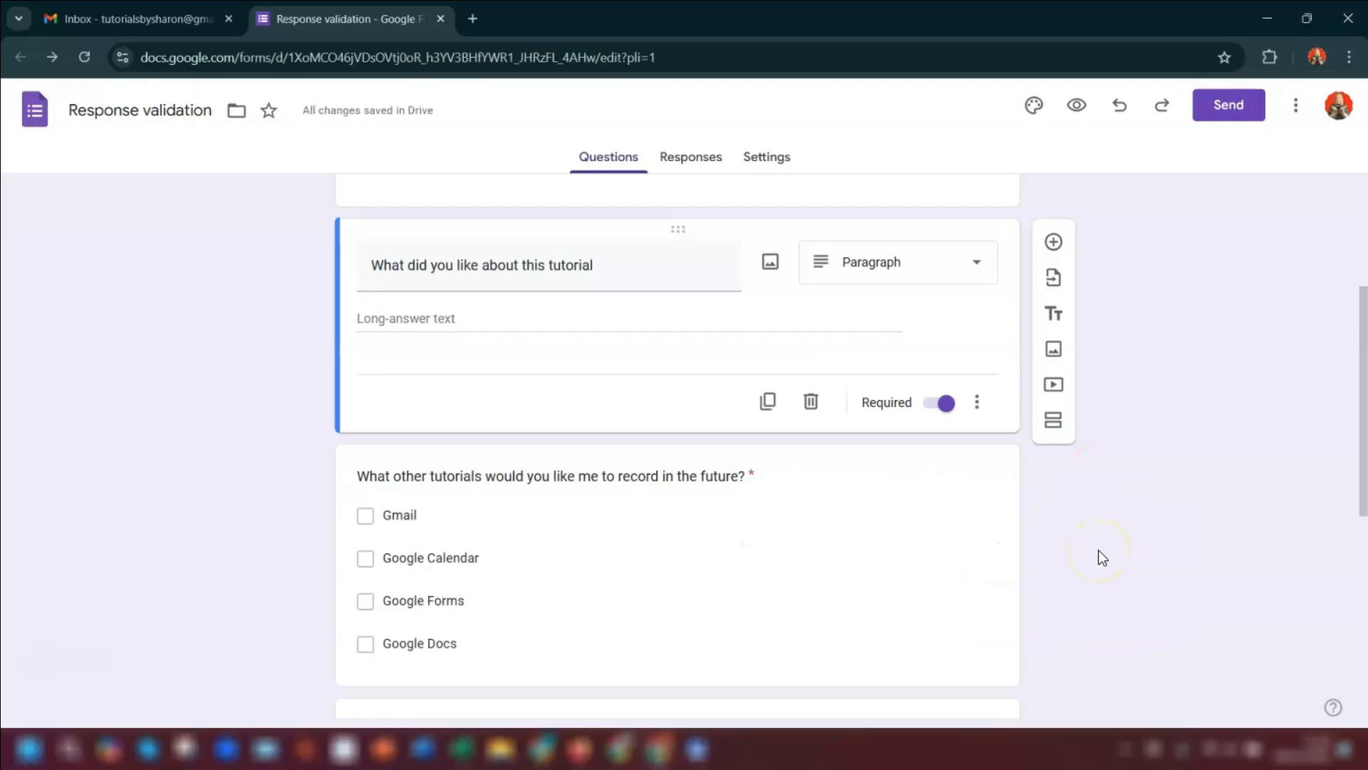
# Add a multiple-choice question after the ID number question, titled "Did you find this tutorial helpful?".
pyautogui.scroll(-7, 1076, 523)
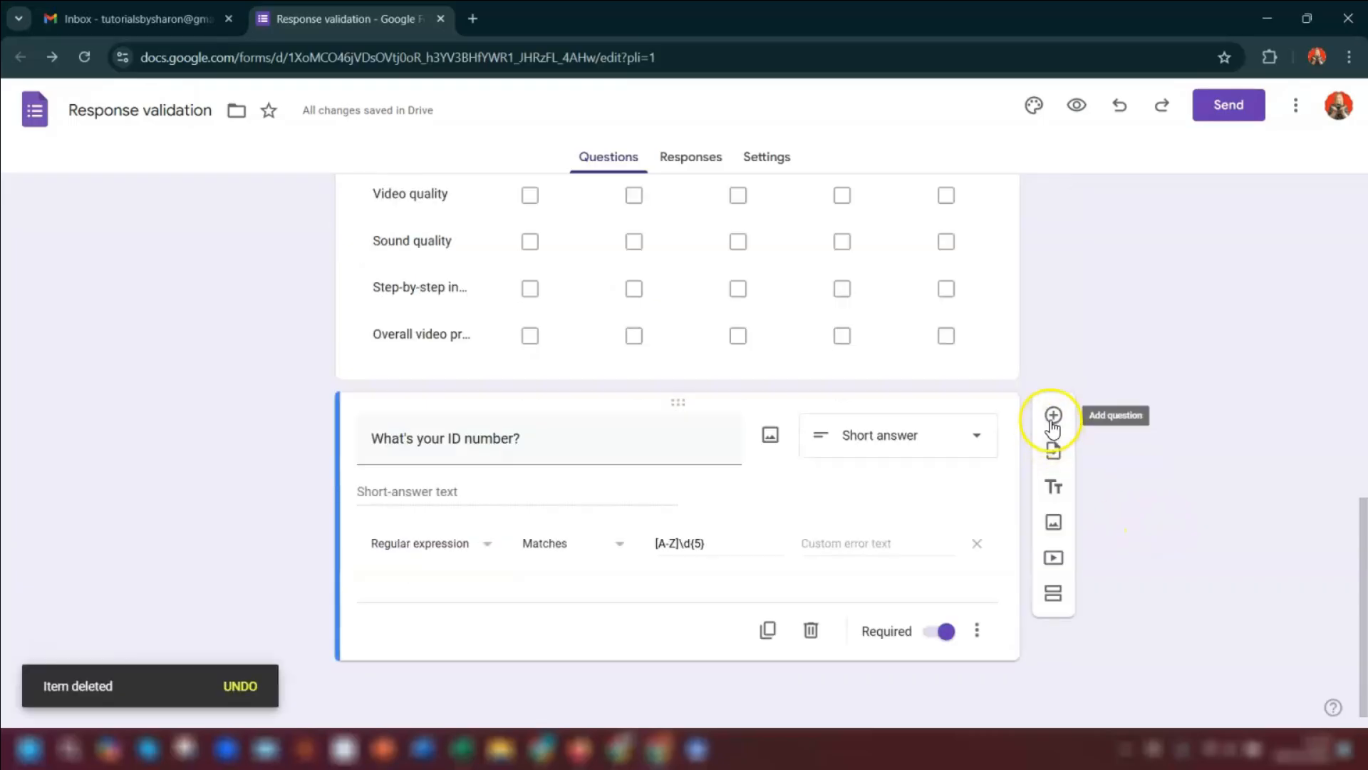
pyautogui.click(1053, 423)
pyautogui.write('Did you fi')
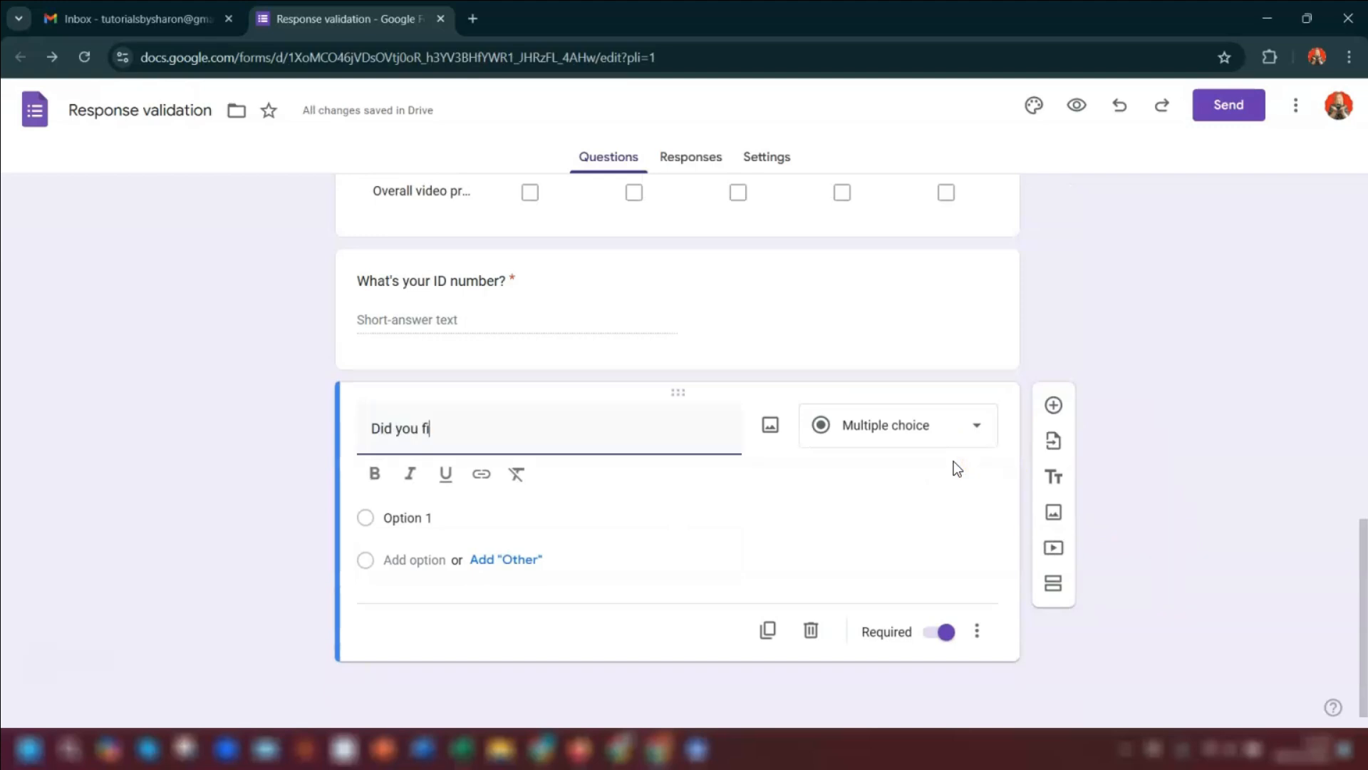
pyautogui.write('nd this')
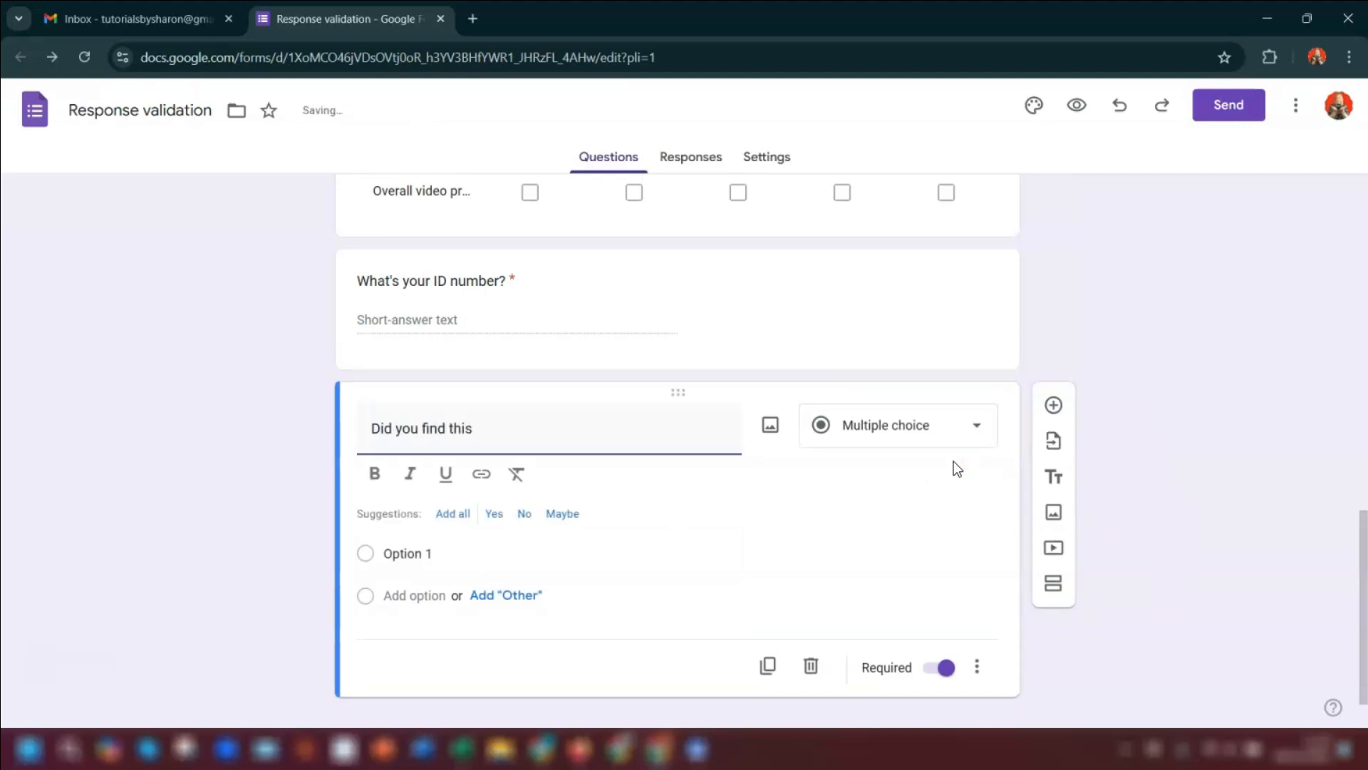
pyautogui.write(' tutorial helpful?')
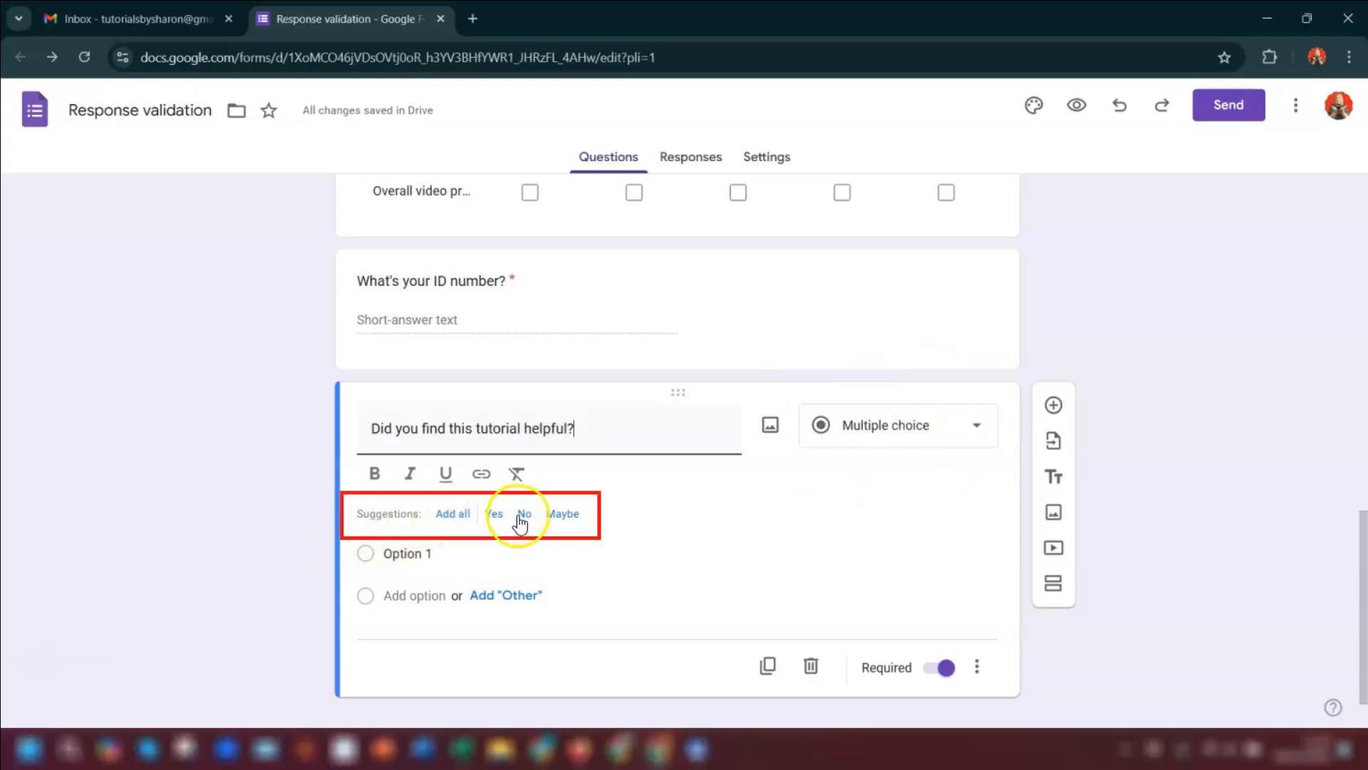
# Give the tutorial-helpful question the suggested answer options Yes and No.
pyautogui.click(499, 514)
pyautogui.click(495, 478)
pyautogui.click(496, 478)
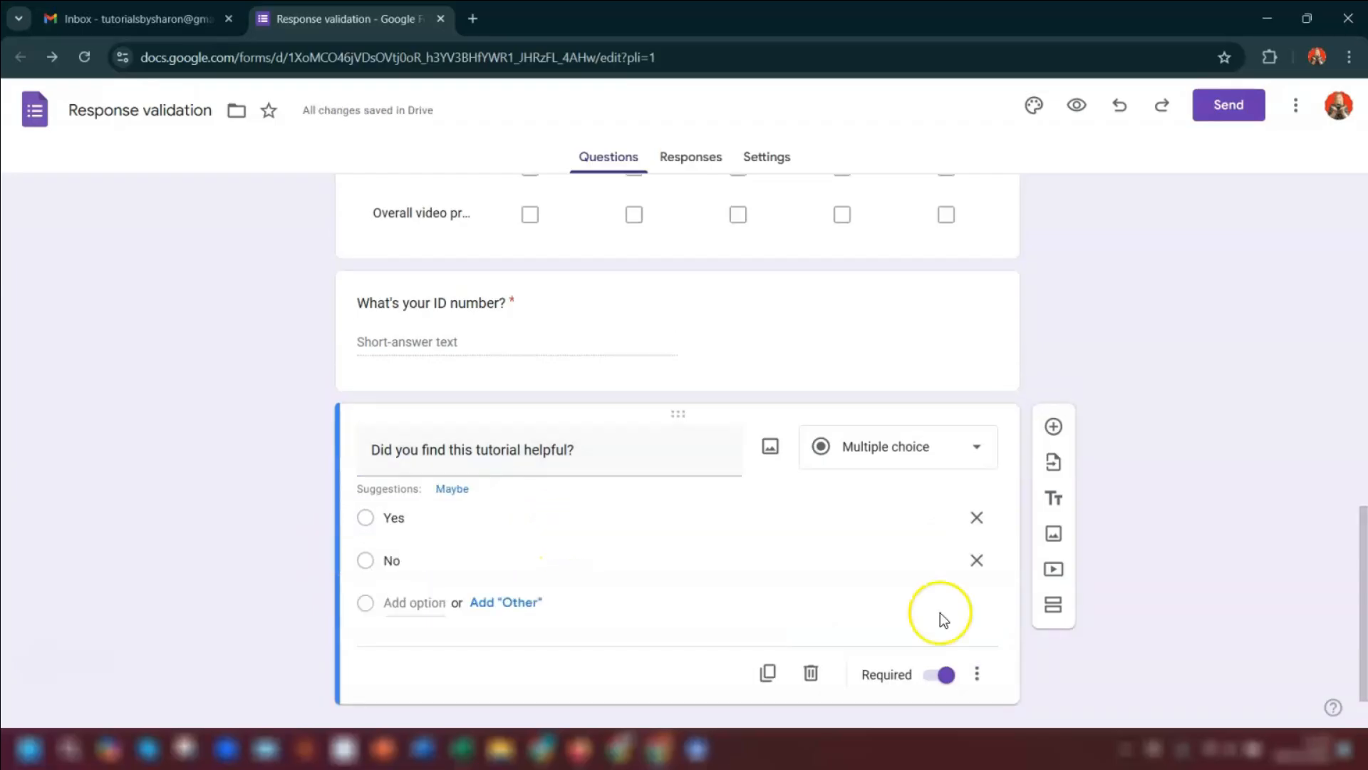
# Enable going to a section based on the answer for the tutorial-helpful question, and set the Yes option to Submit form.
pyautogui.click(977, 674)
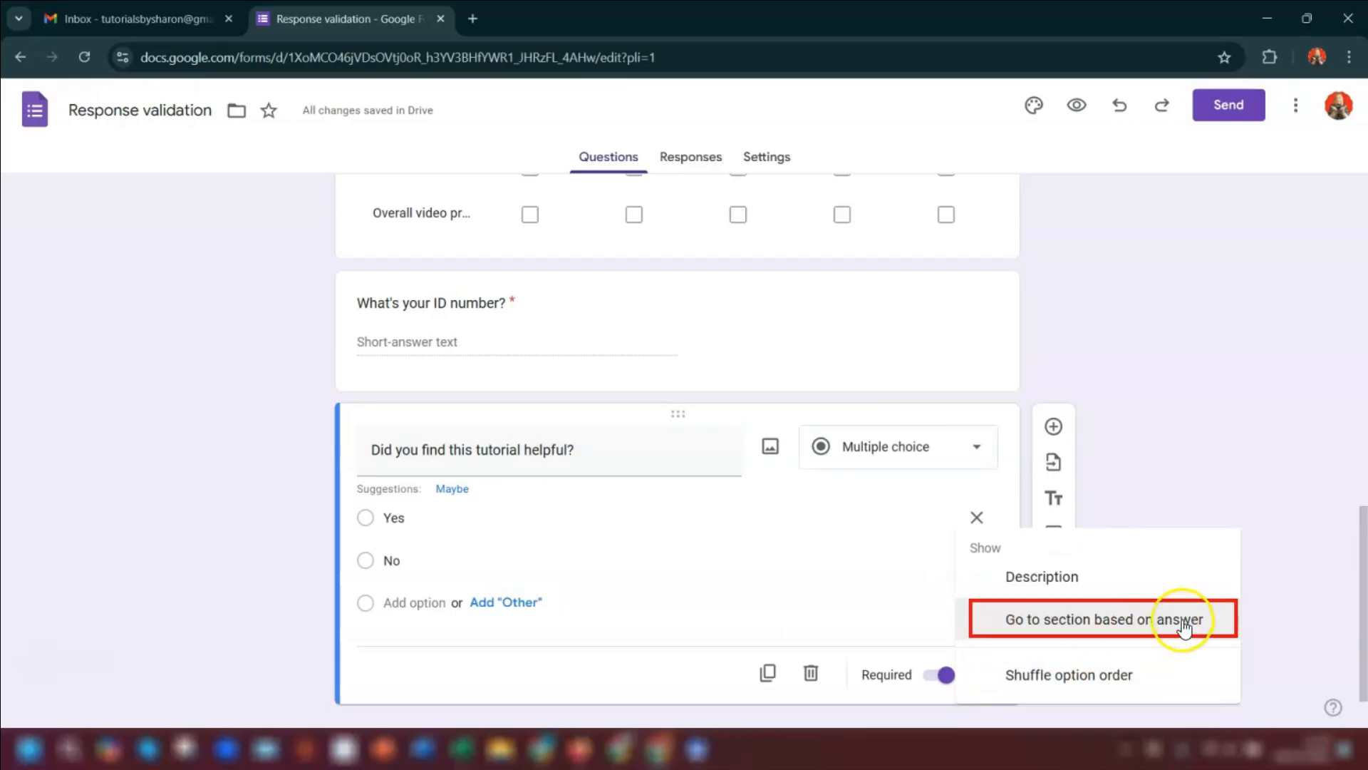
pyautogui.click(1073, 626)
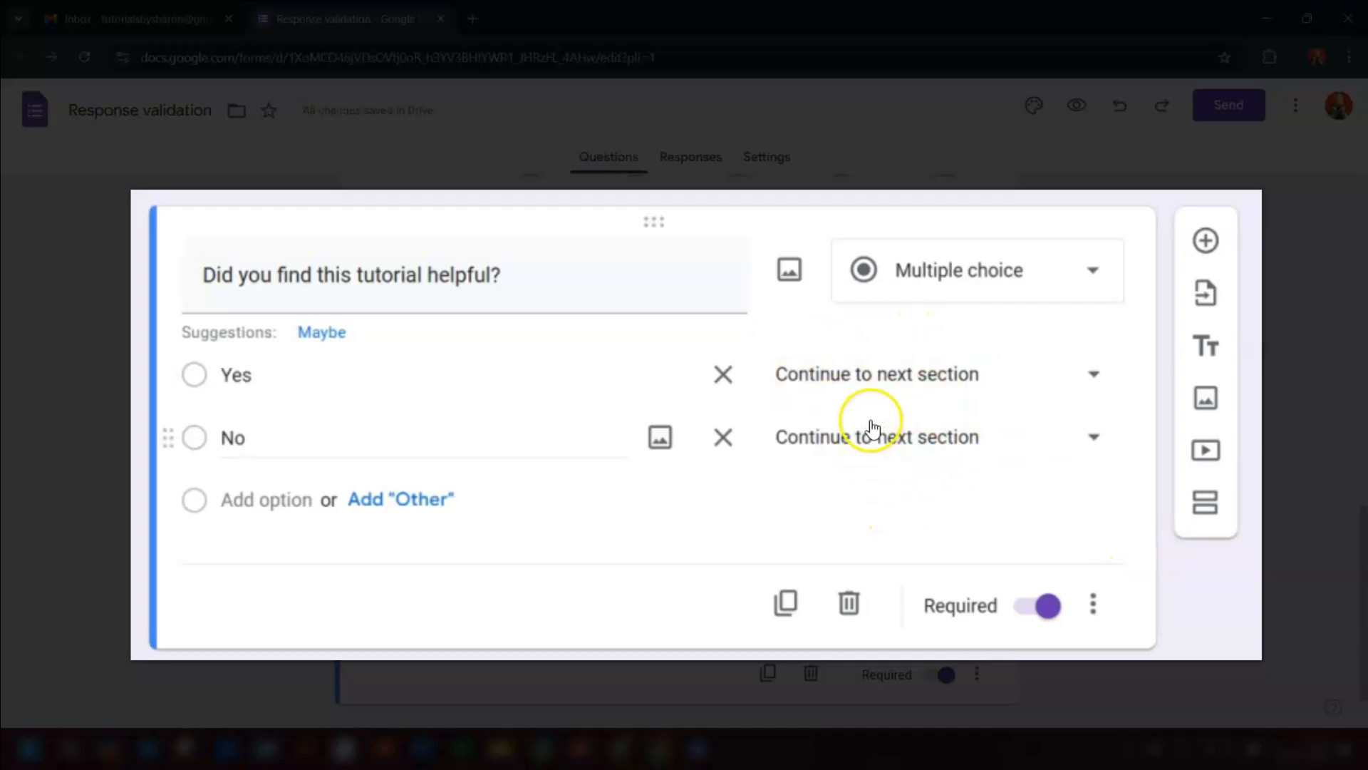
pyautogui.click(1056, 375)
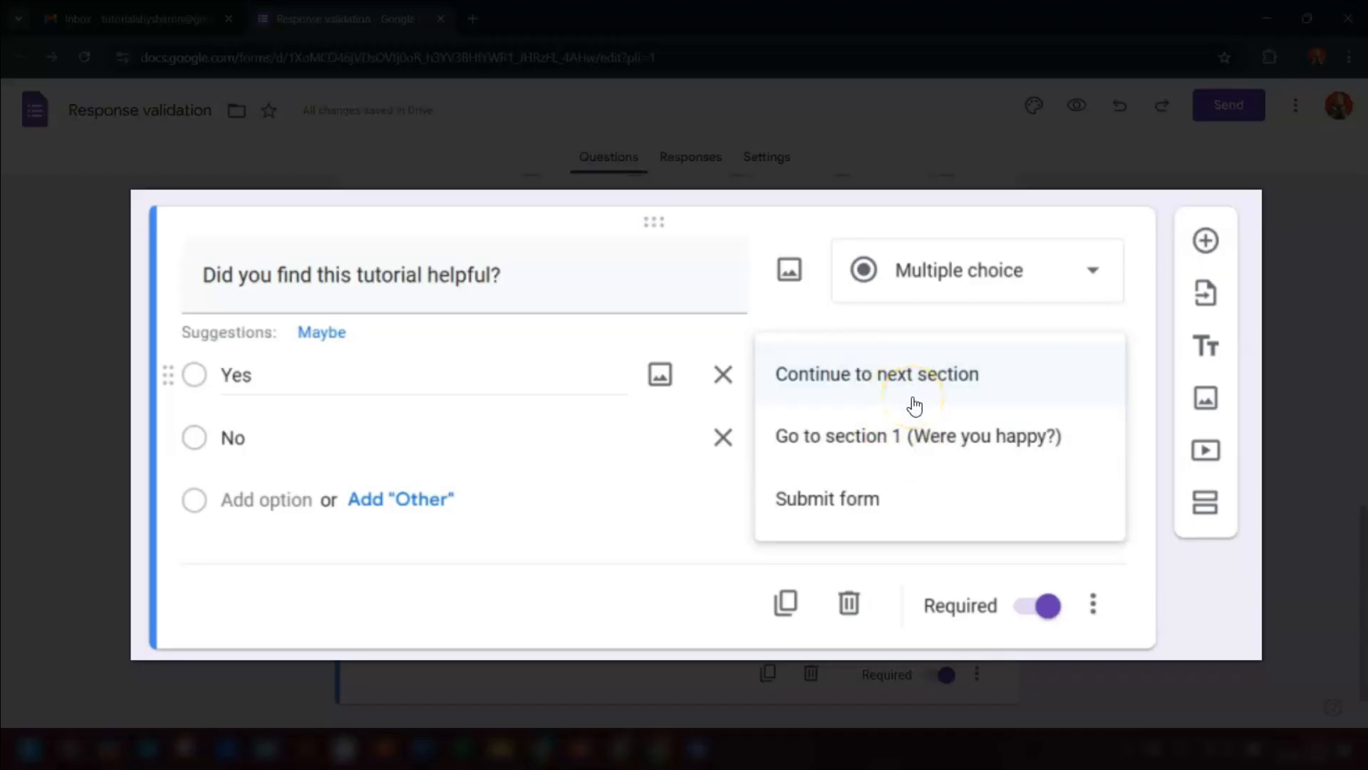
pyautogui.click(815, 502)
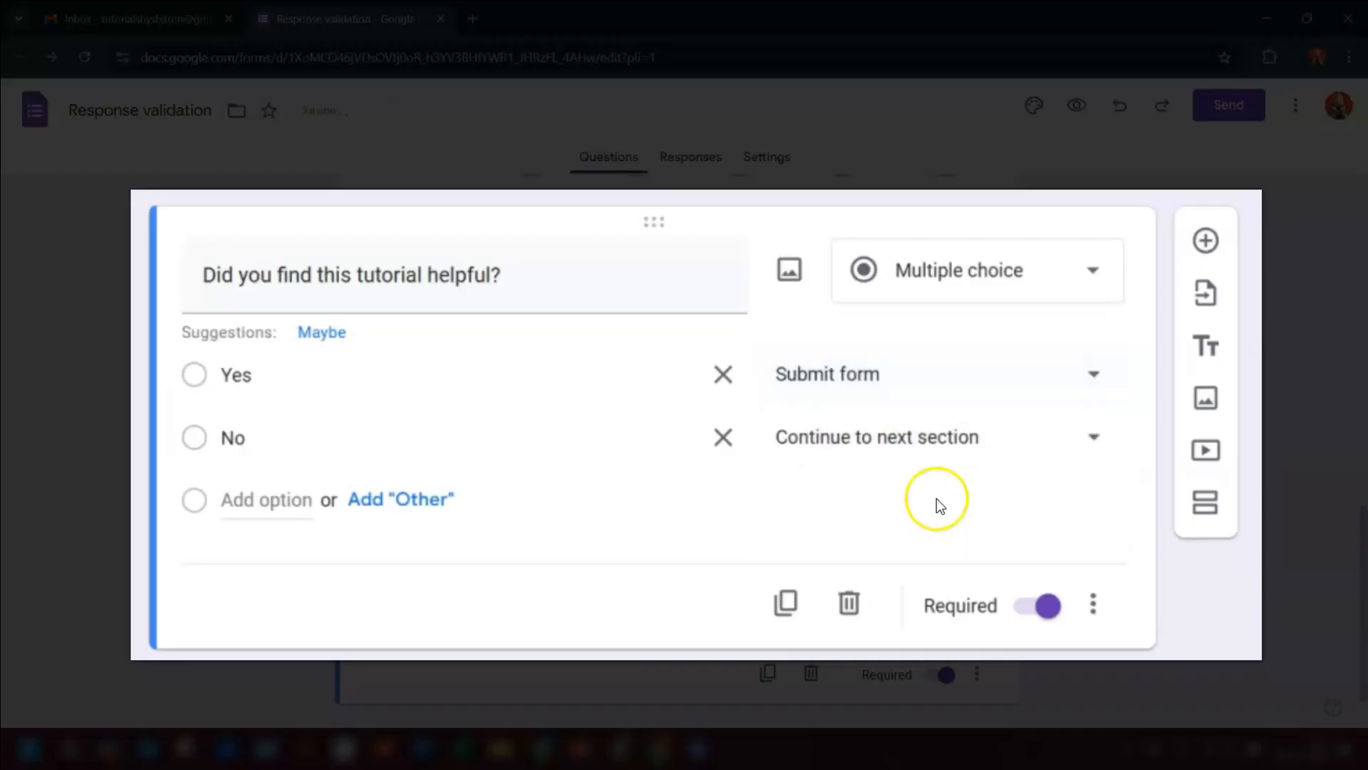
pyautogui.click(919, 437)
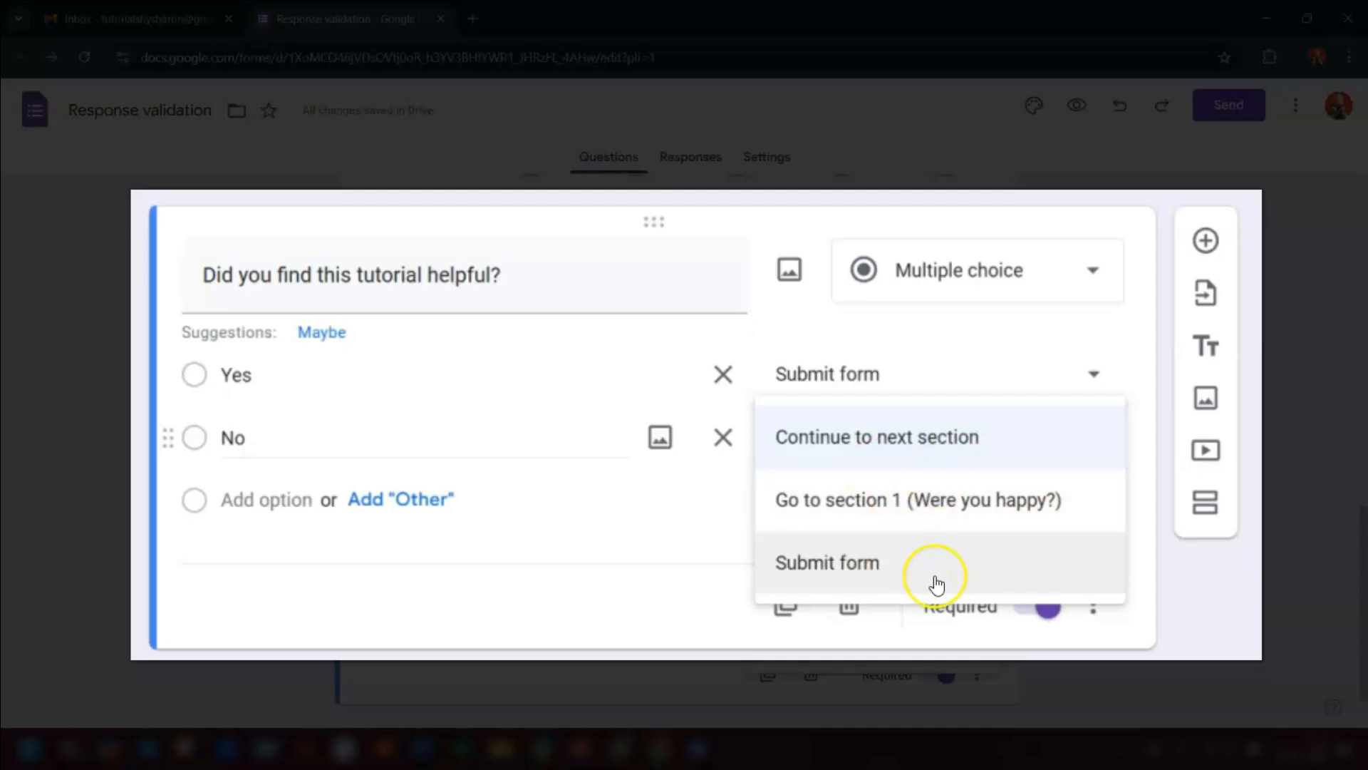
pyautogui.click(1157, 592)
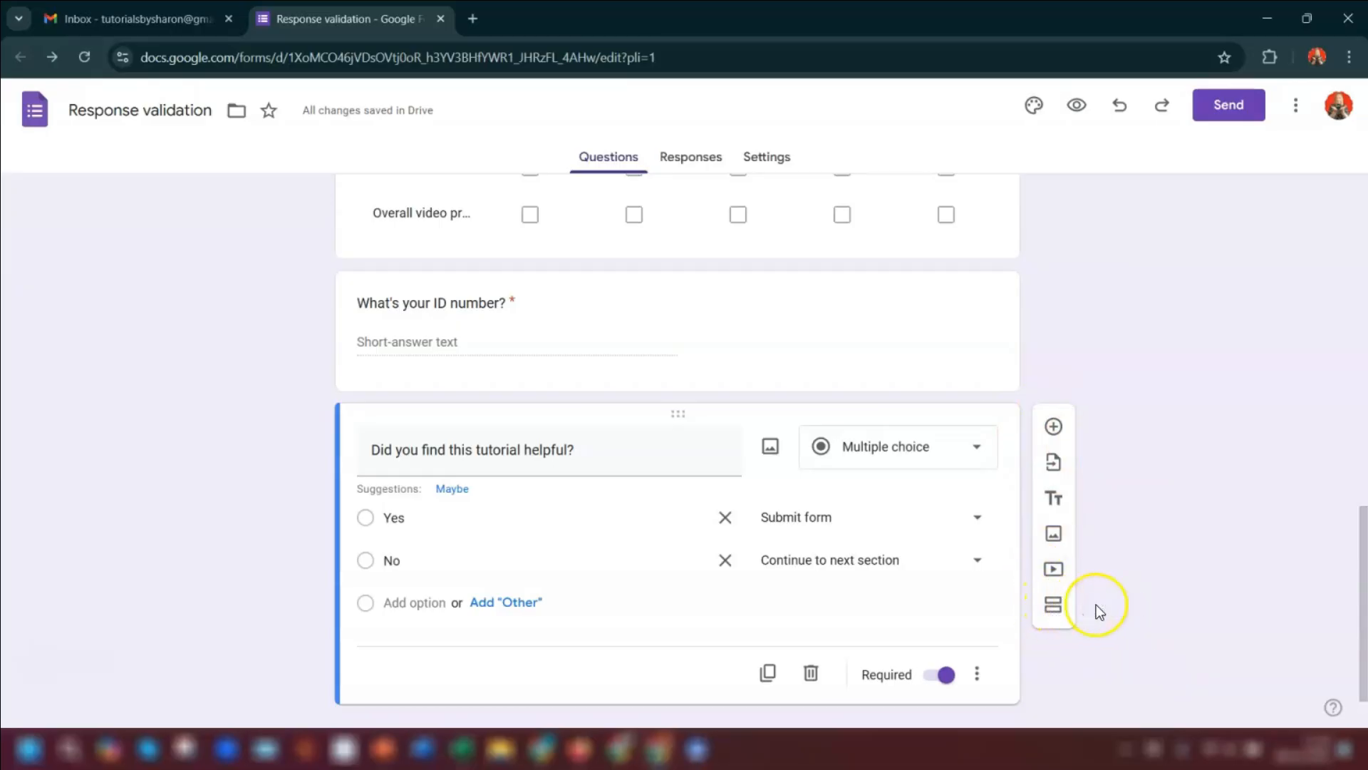
# Add a new section after the tutorial-helpful question and title it "Unhappy" followed by an unhappy-face emoji.
pyautogui.click(1054, 604)
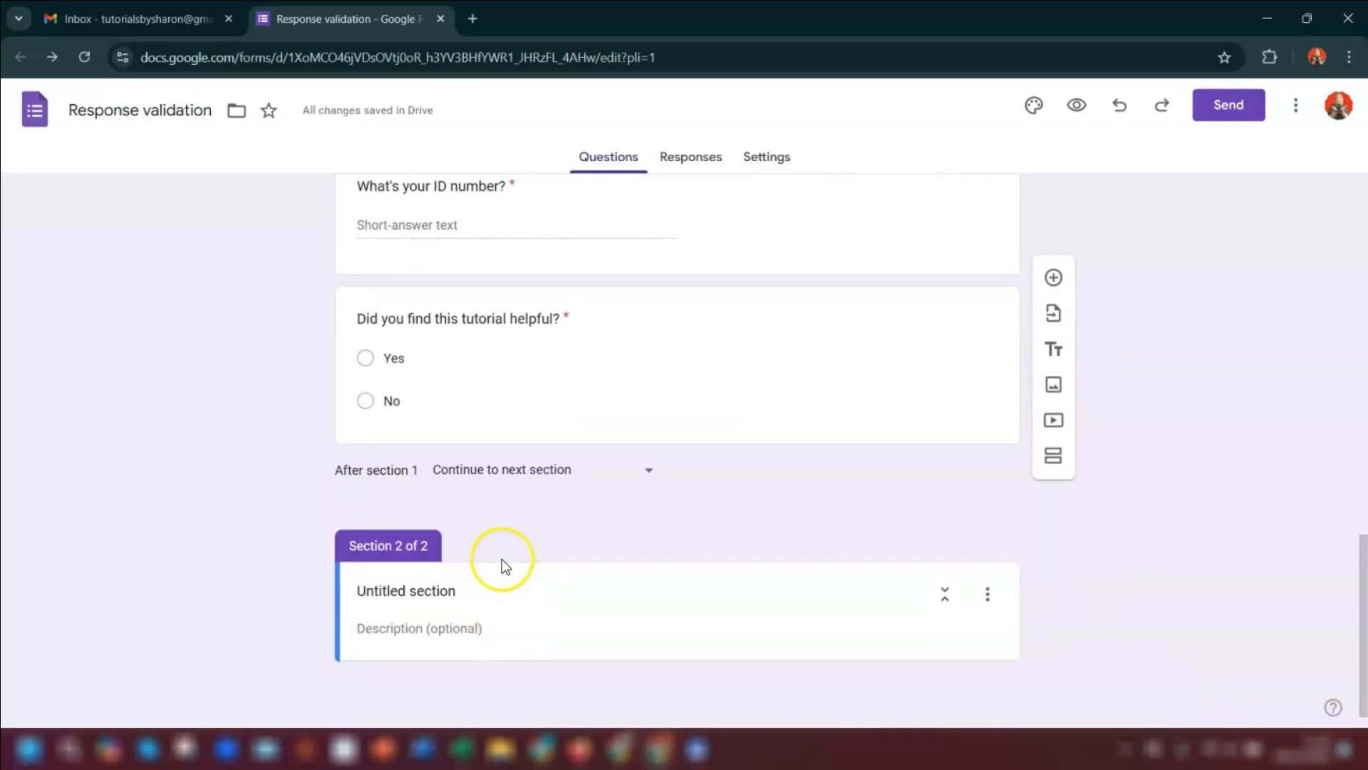
pyautogui.click(458, 592)
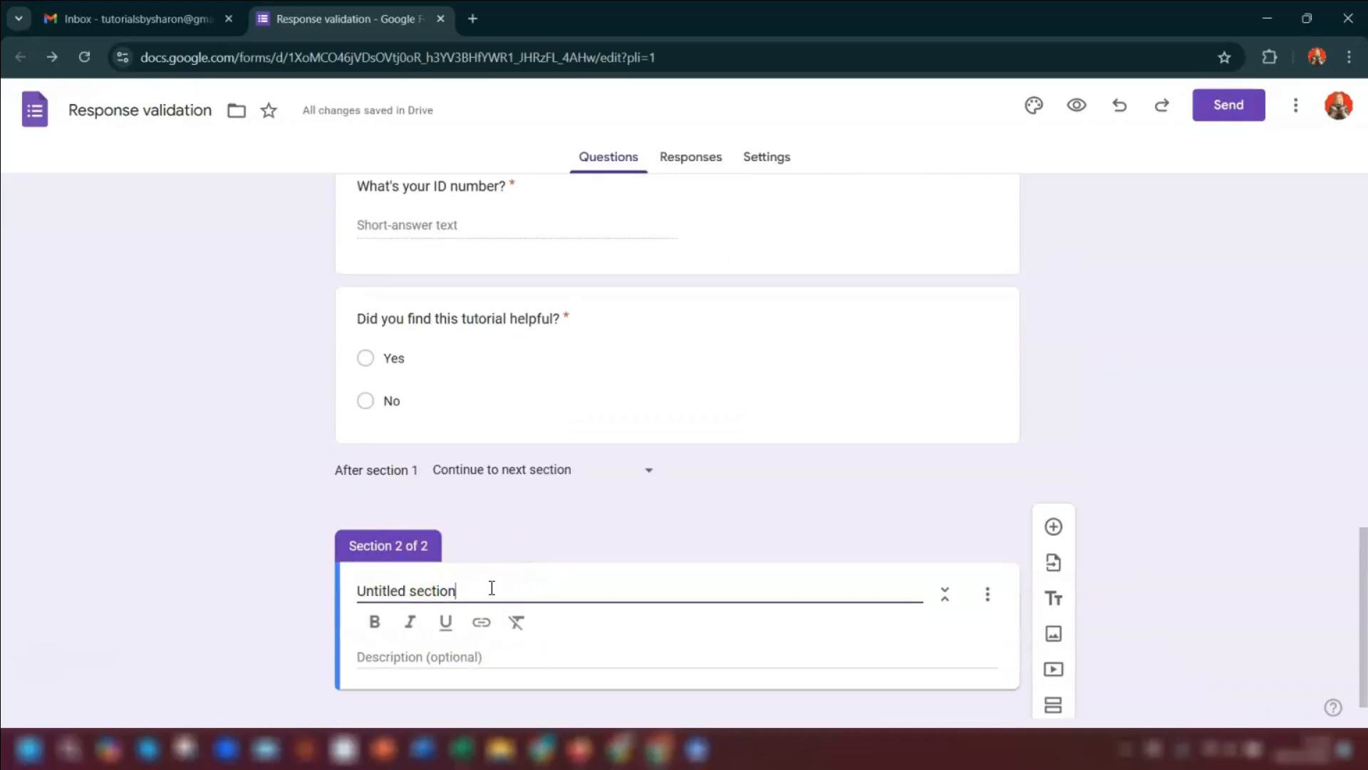
pyautogui.tripleClick(492, 588)
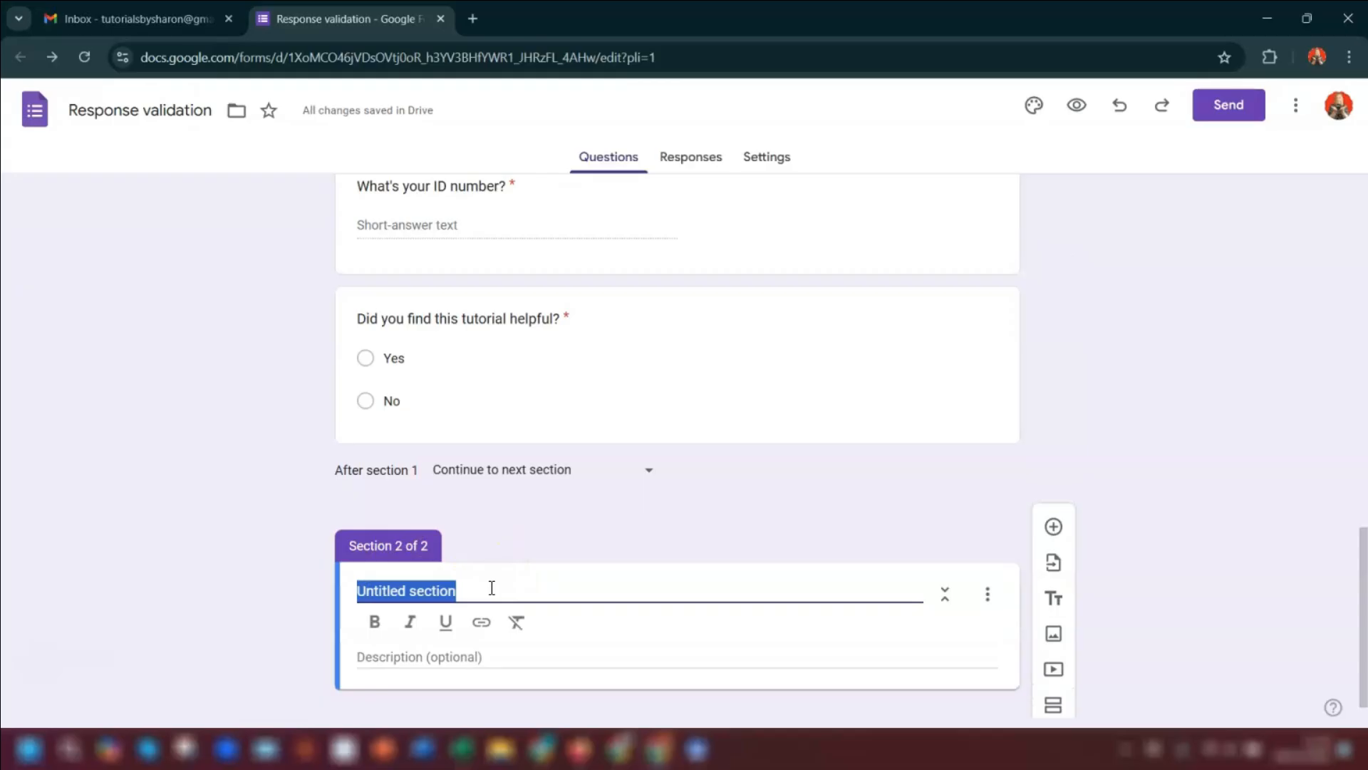
pyautogui.write('Unhappy 😦')
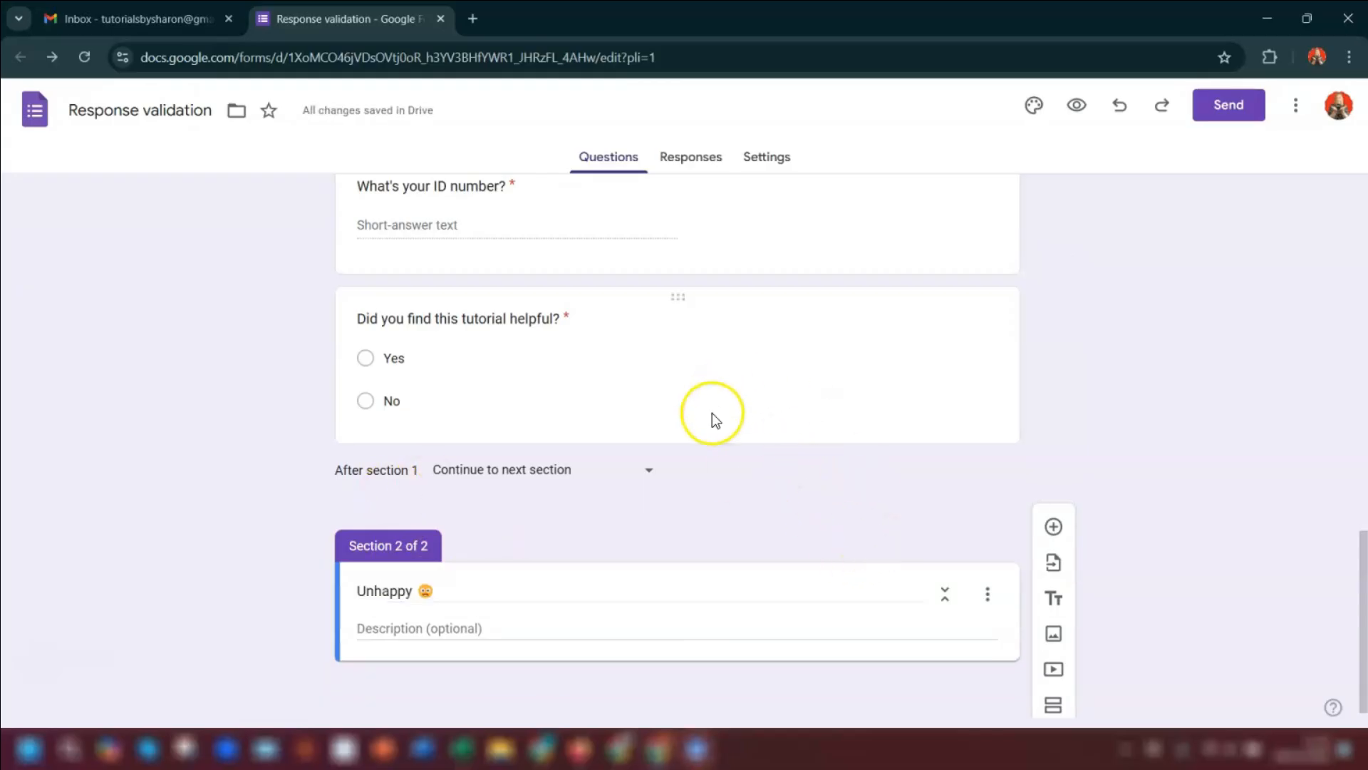
# Set the No option of the tutorial-helpful question to go to section 2 (Unhappy).
pyautogui.click(579, 392)
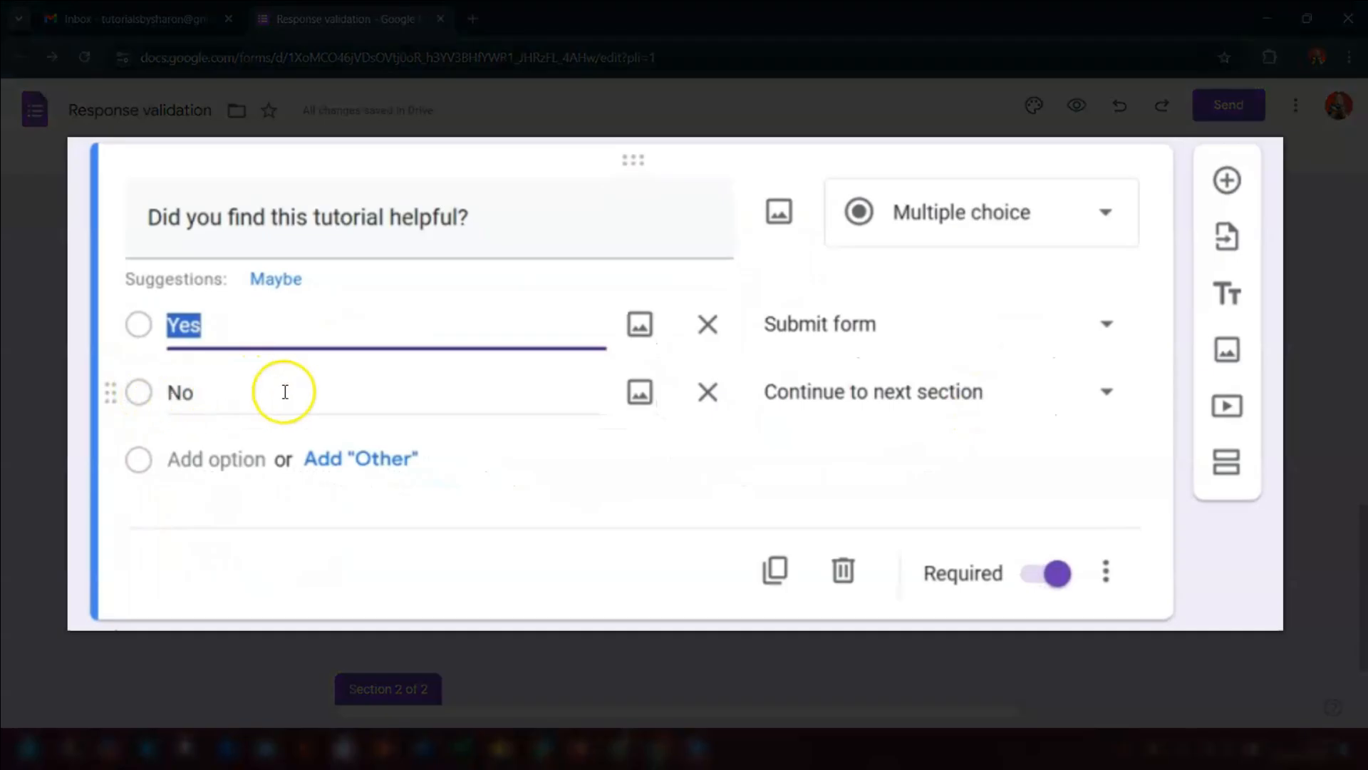
pyautogui.click(980, 392)
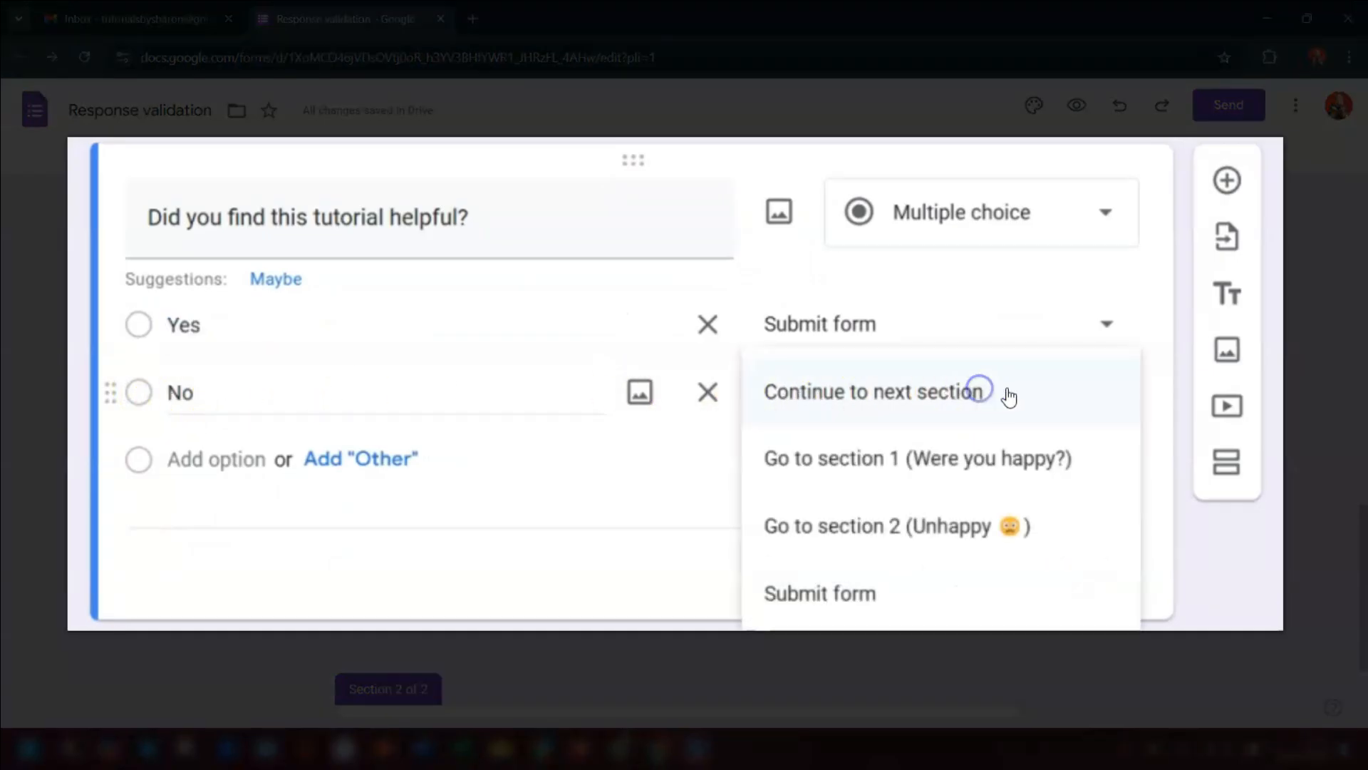
pyautogui.click(824, 528)
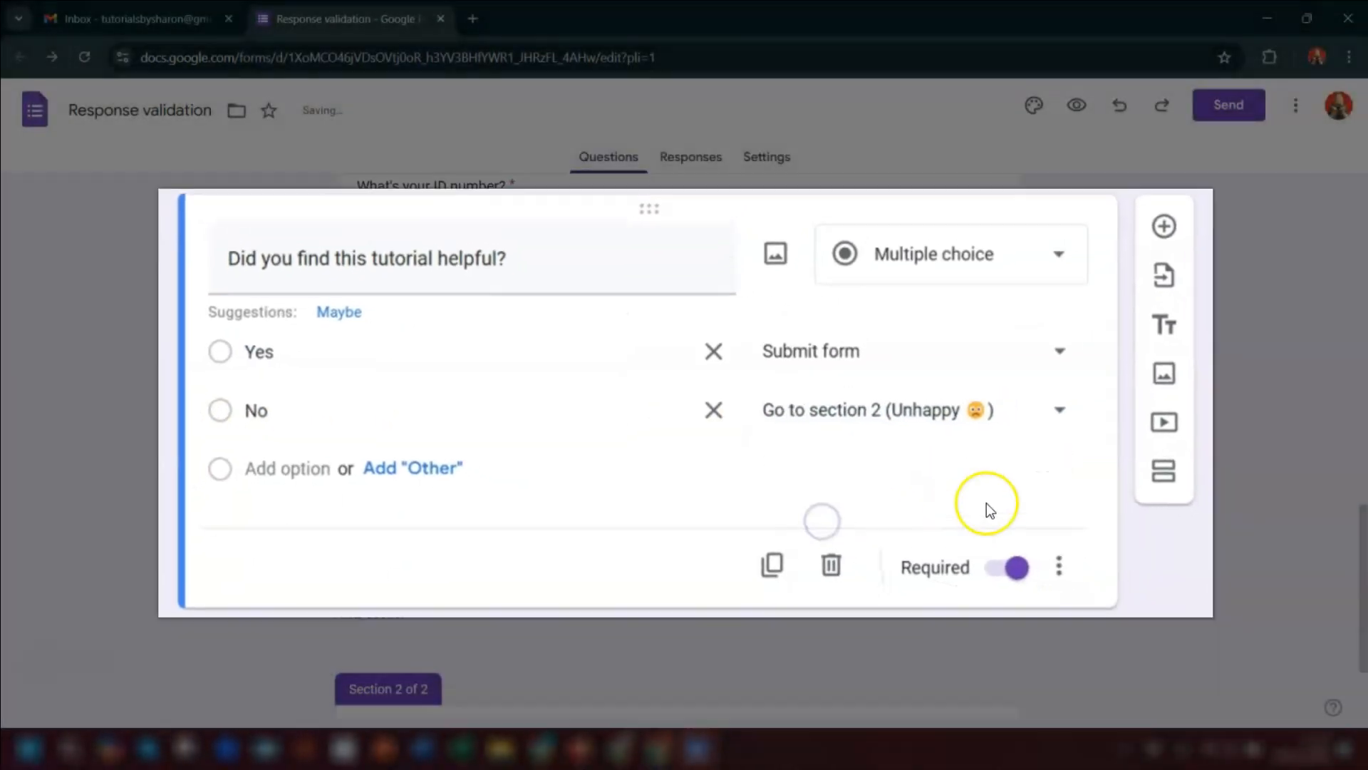
# Open the description of the Unhappy section for editing.
pyautogui.scroll(-2, 1083, 561)
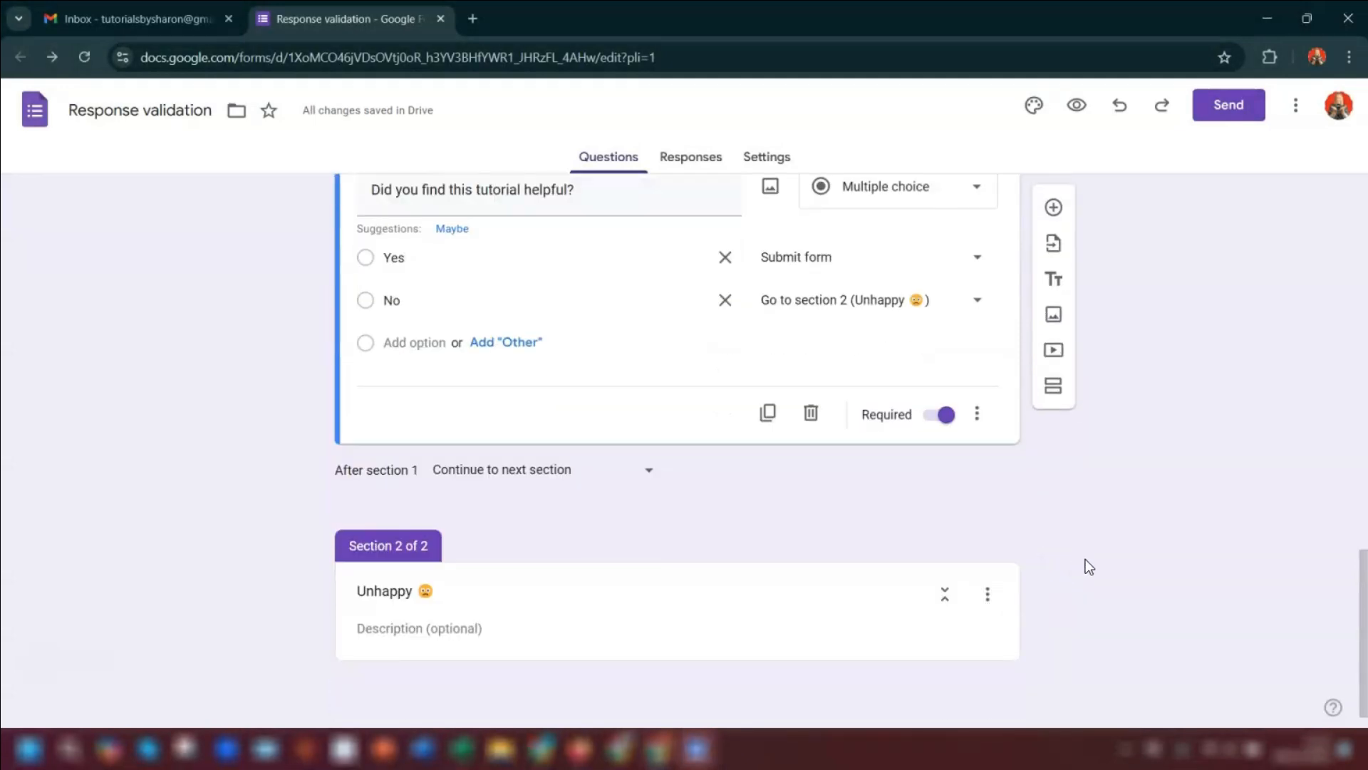
pyautogui.click(570, 625)
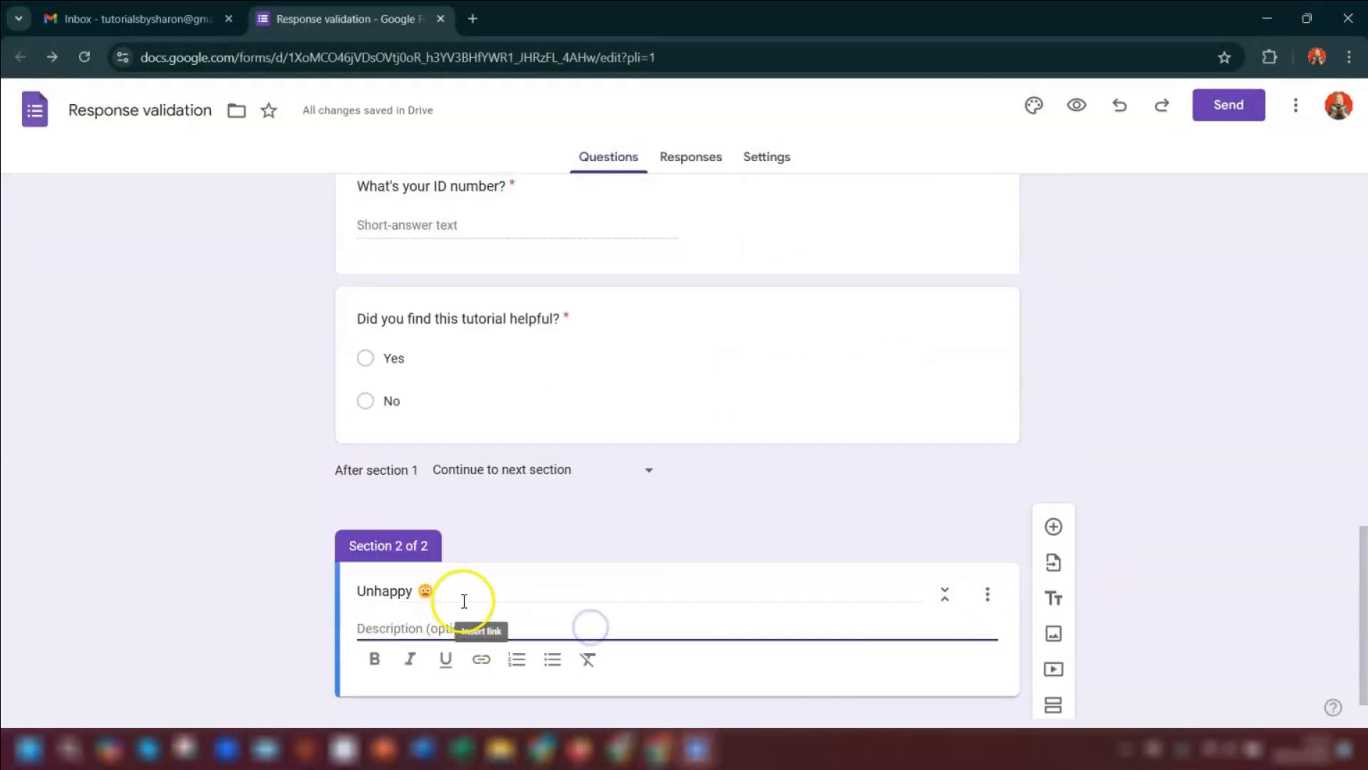